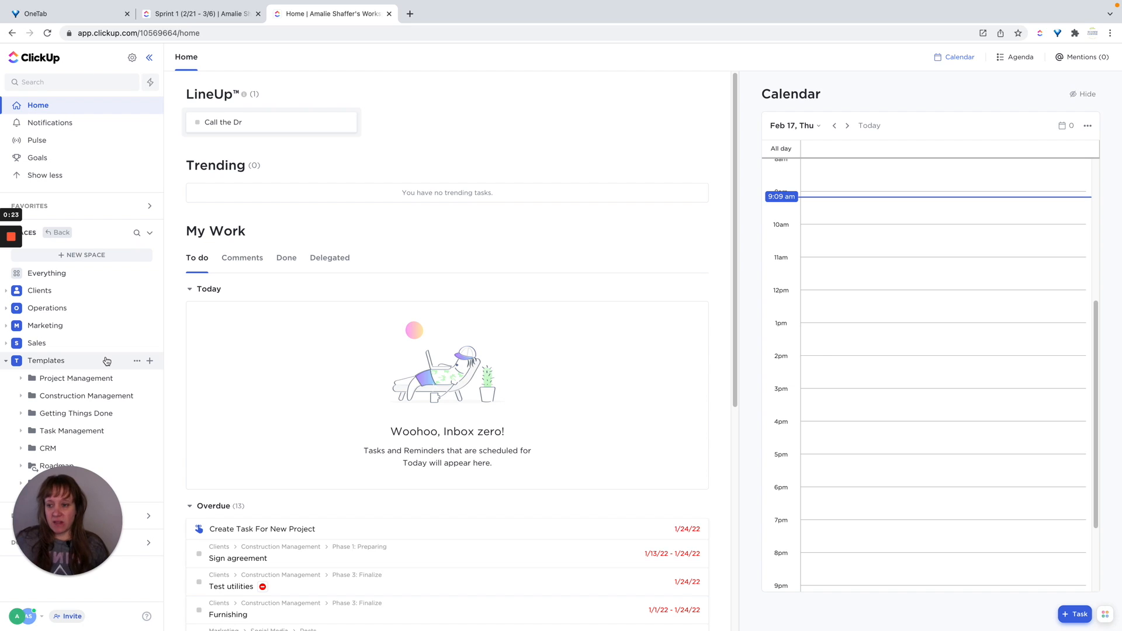
# Start a new folder in the Templates space and open the Roadmap folder template from the community templates
pyautogui.click(150, 362)
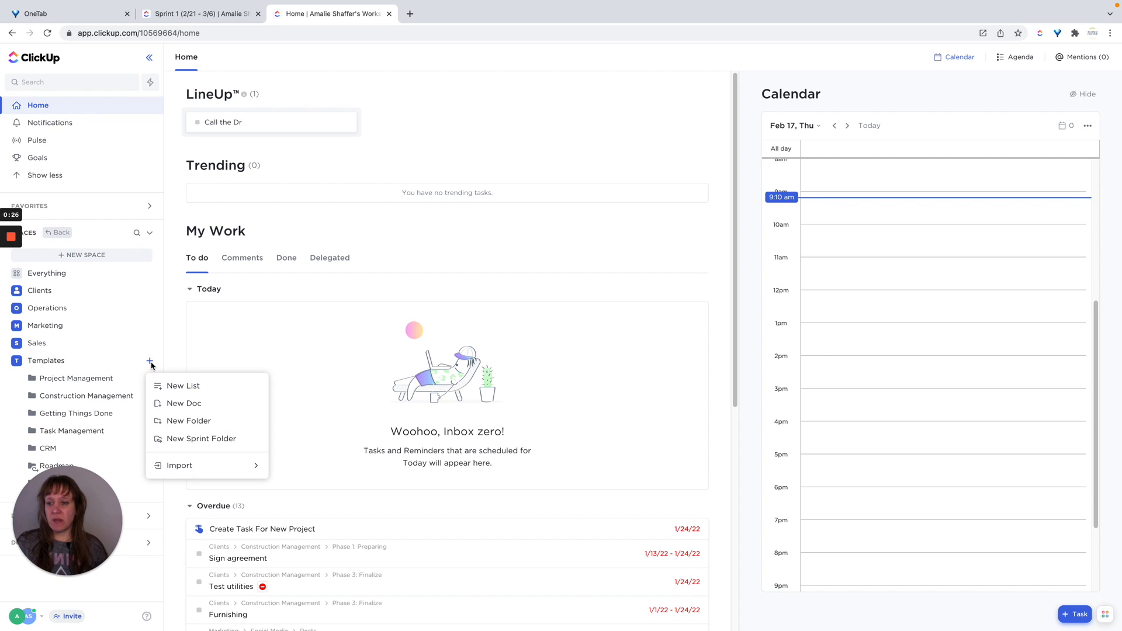
pyautogui.click(170, 422)
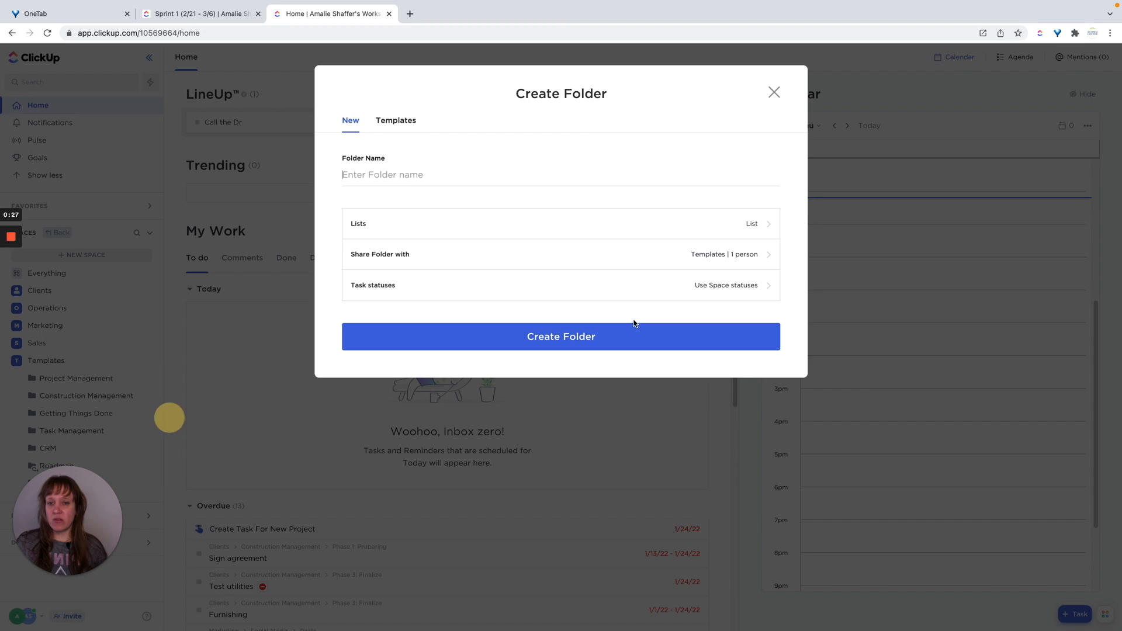
pyautogui.click(413, 124)
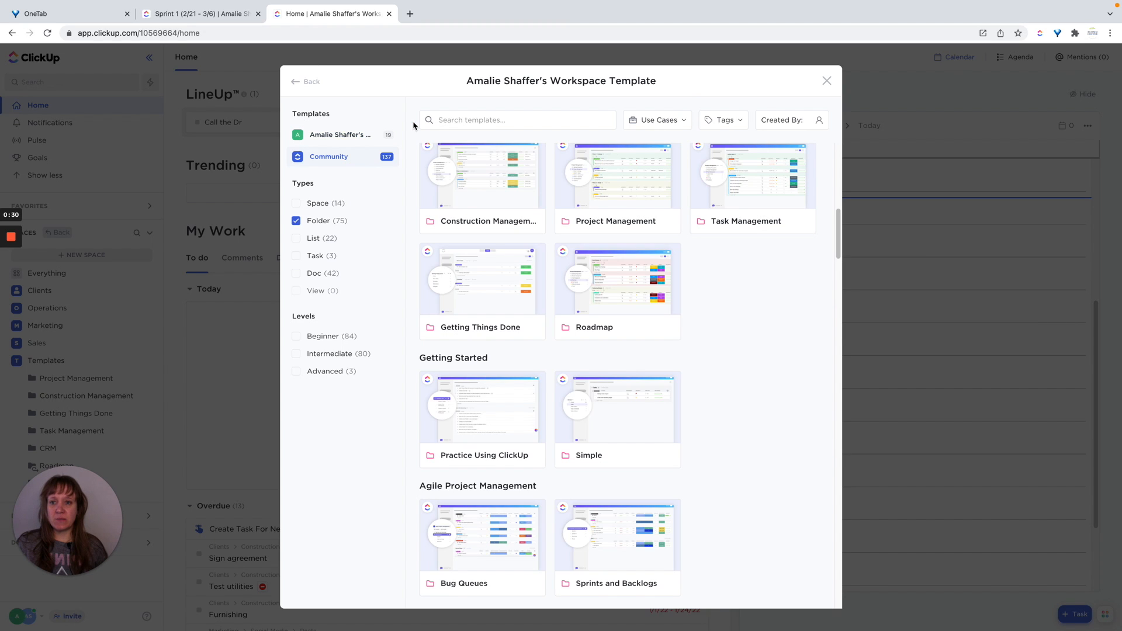
pyautogui.click(606, 300)
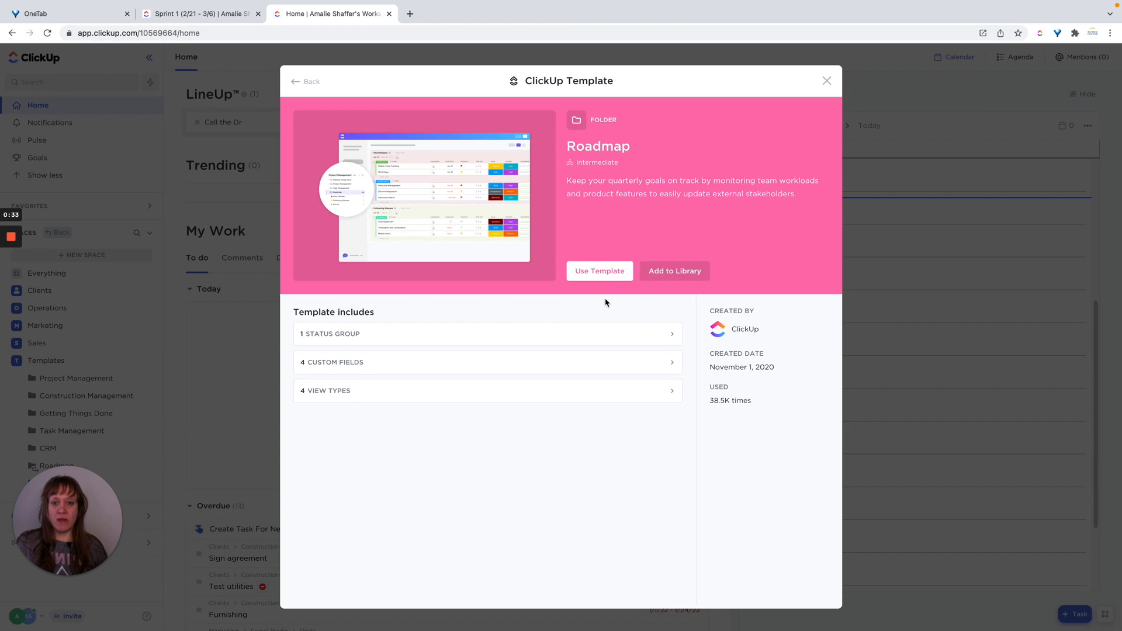
# Expand the Roadmap template's view types, custom fields and status group to review what it includes
pyautogui.click(343, 391)
pyautogui.click(349, 362)
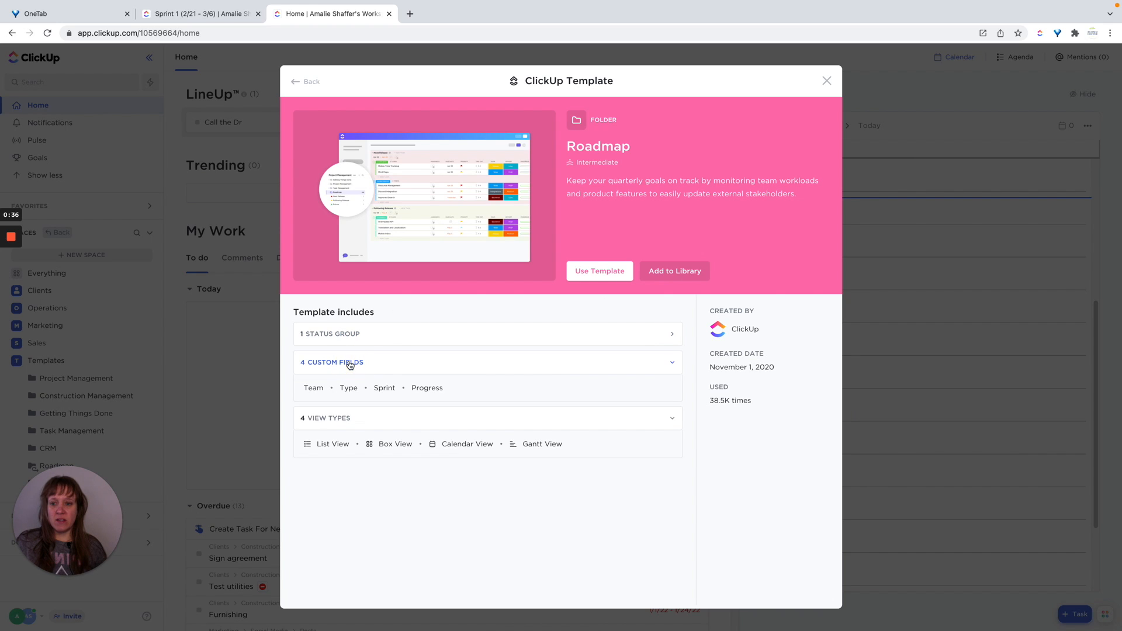
pyautogui.click(343, 339)
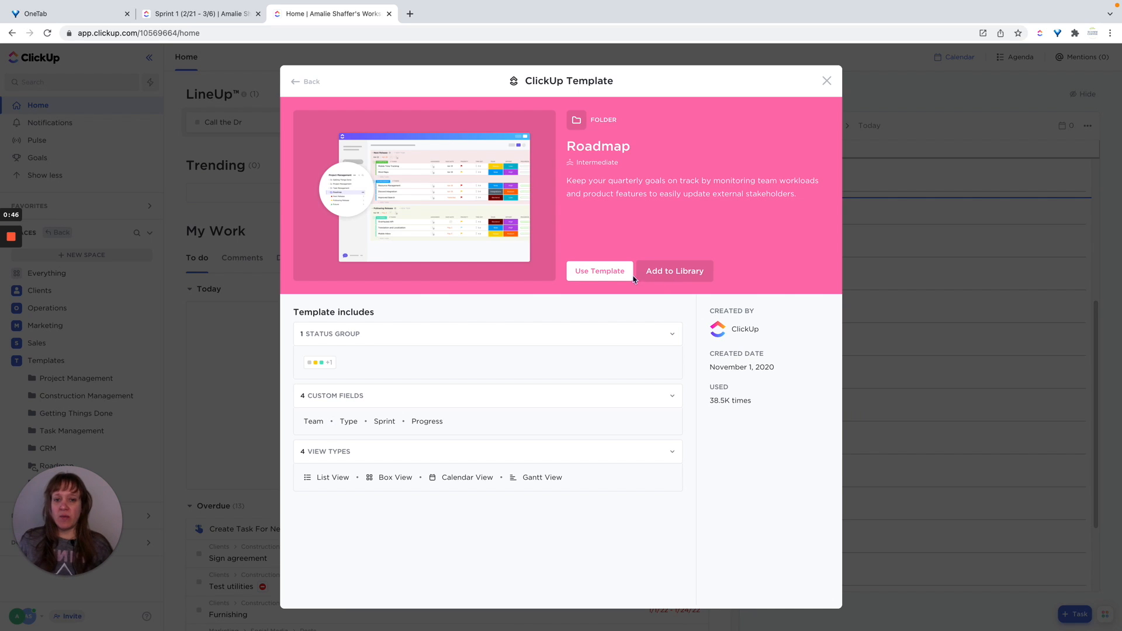
# Use the Roadmap template with everything imported, naming the new folder Roadmap 2
pyautogui.click(598, 277)
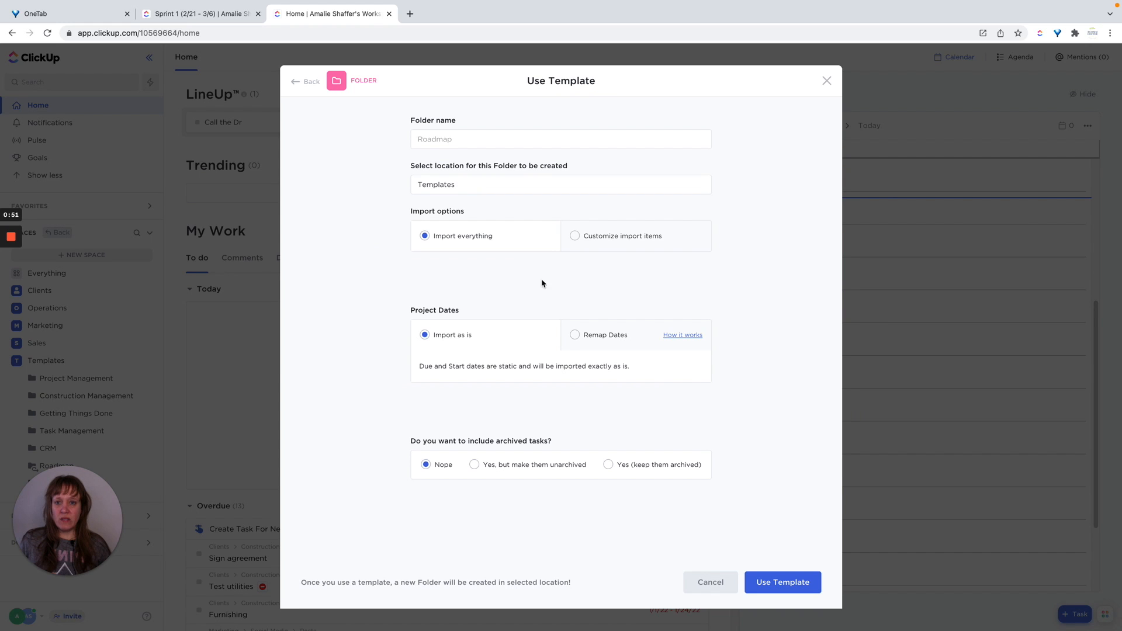
pyautogui.click(571, 236)
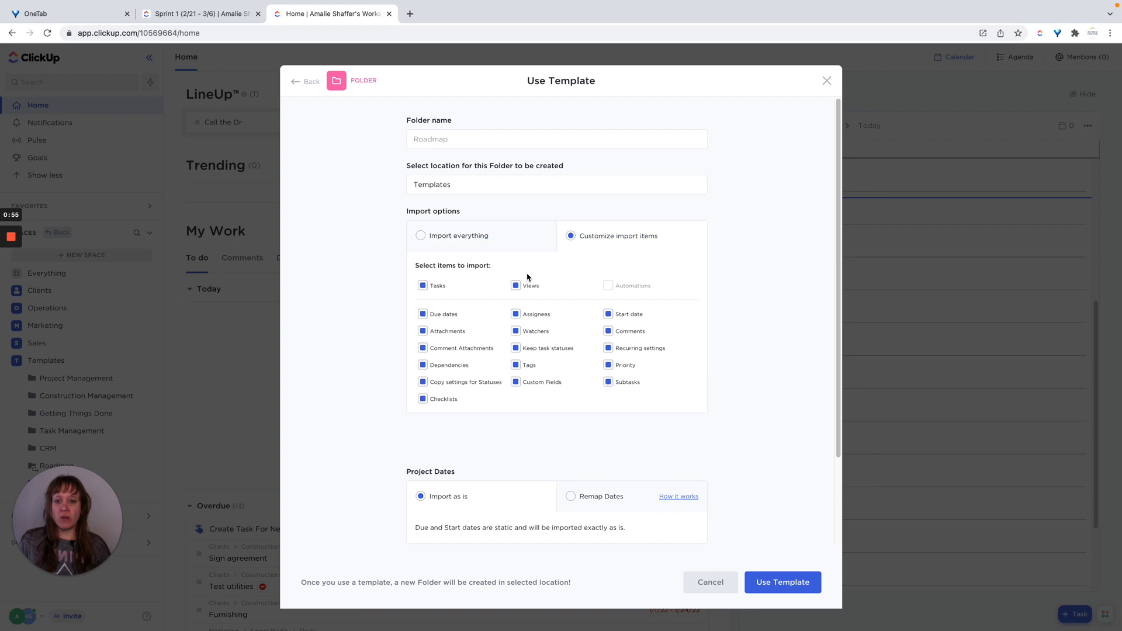
pyautogui.click(420, 236)
pyautogui.click(459, 139)
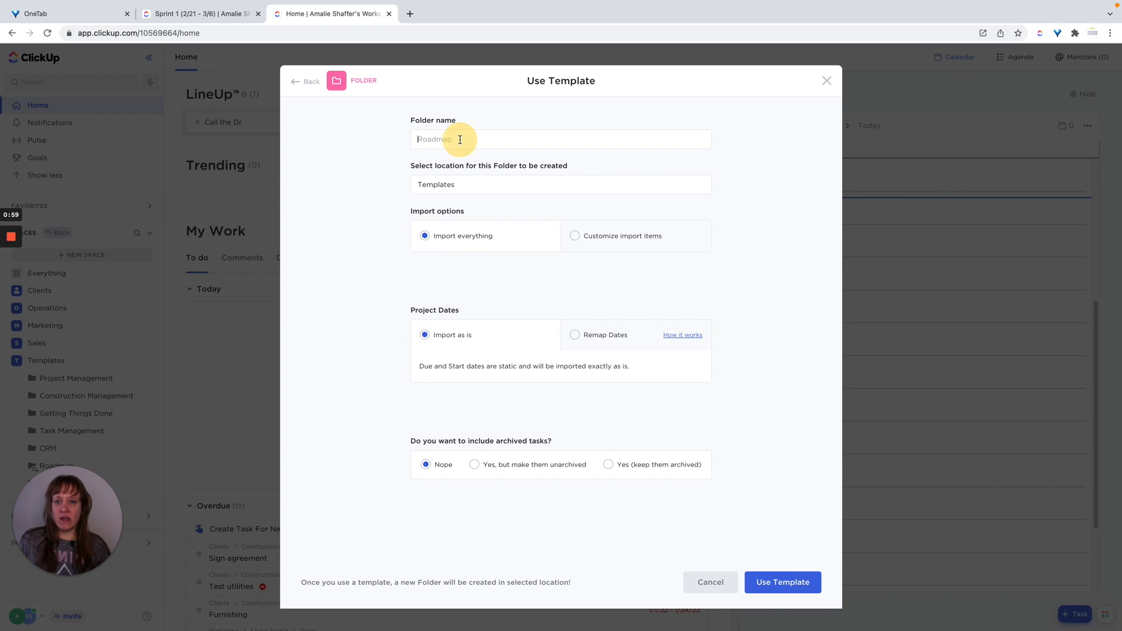
pyautogui.write('Roa')
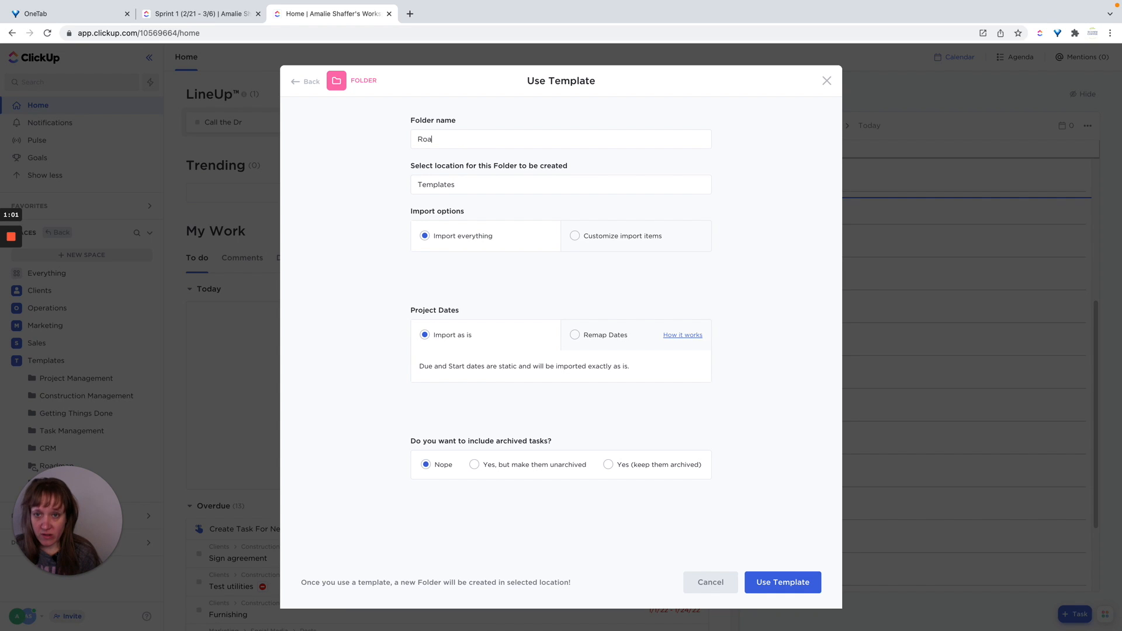
pyautogui.write('dmap 2')
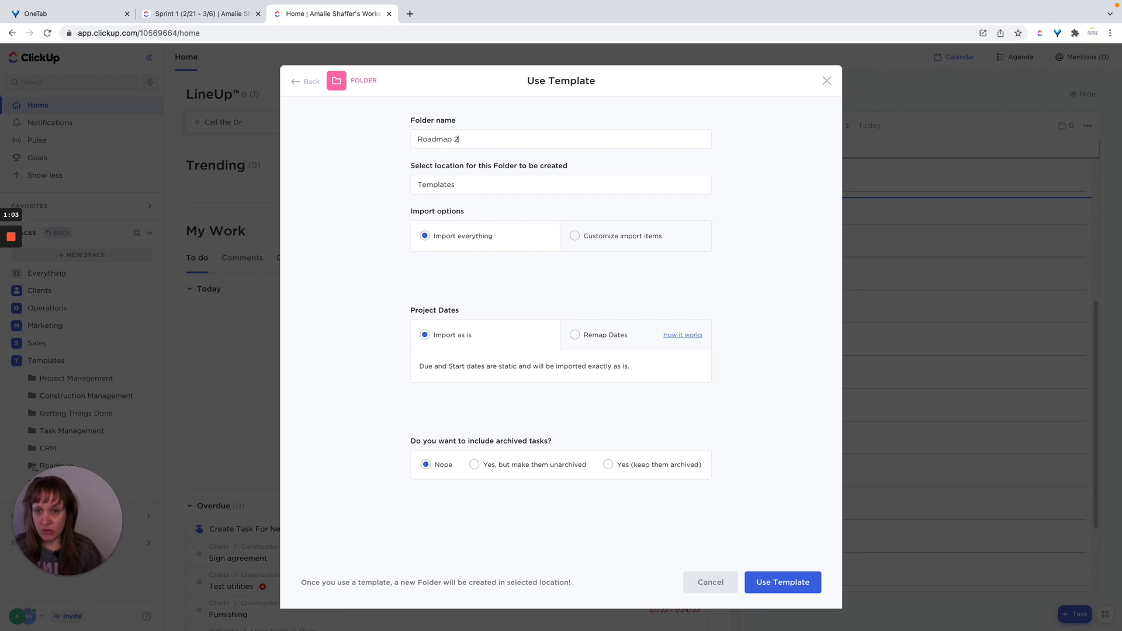
pyautogui.click(370, 318)
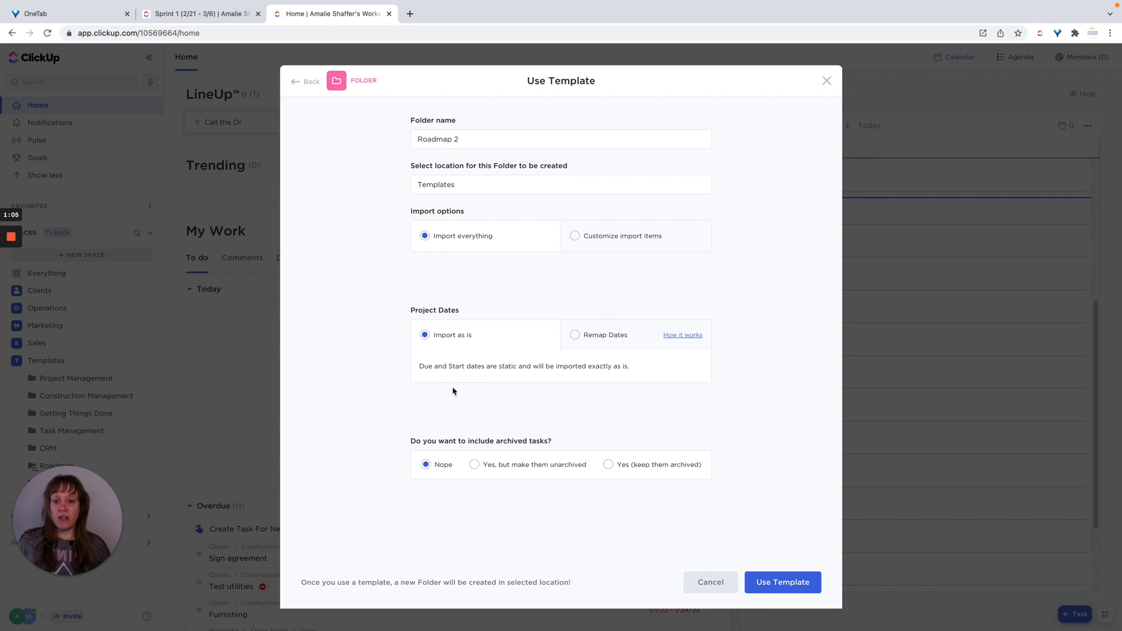
# Remap the project dates from a start date of Monday, February 21, 2022, and skip weekends
pyautogui.click(575, 334)
pyautogui.click(455, 454)
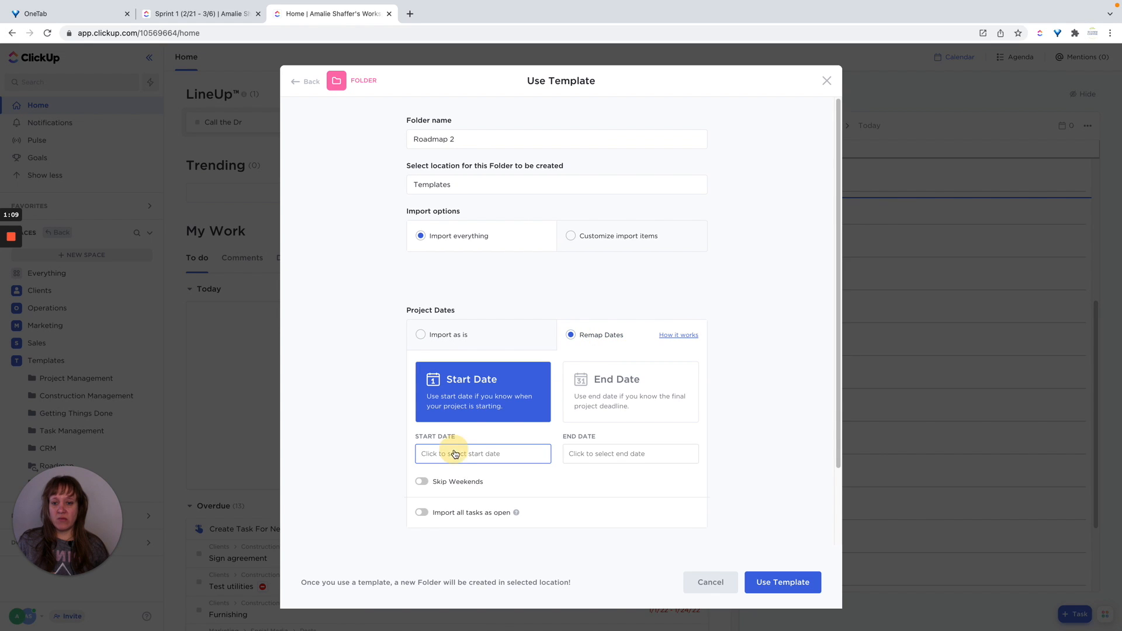
pyautogui.click(521, 576)
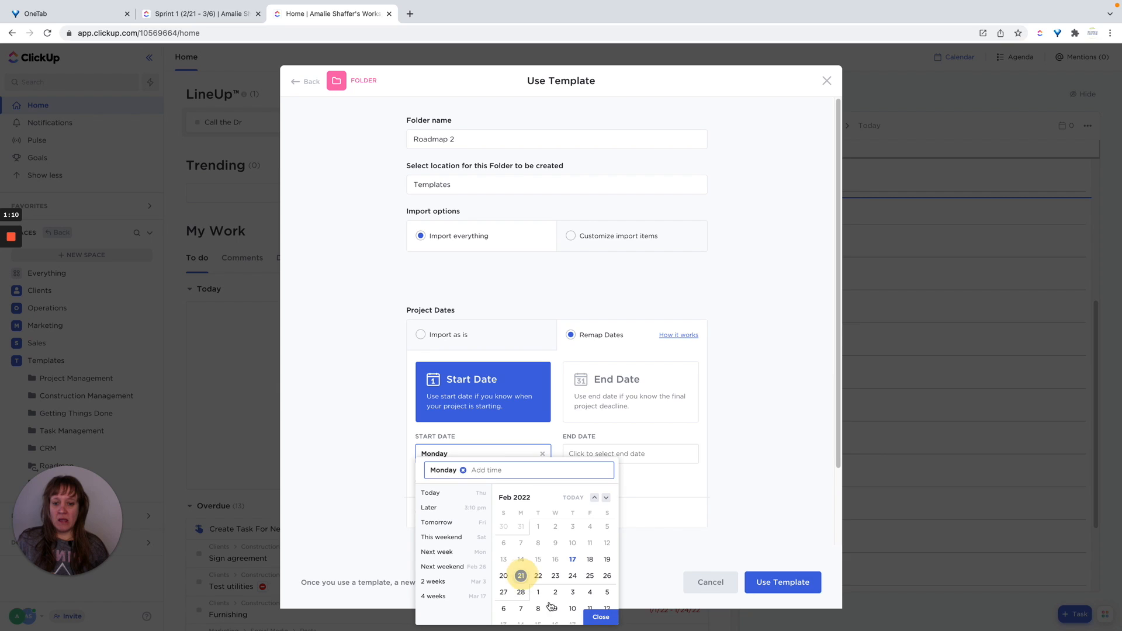
pyautogui.click(600, 617)
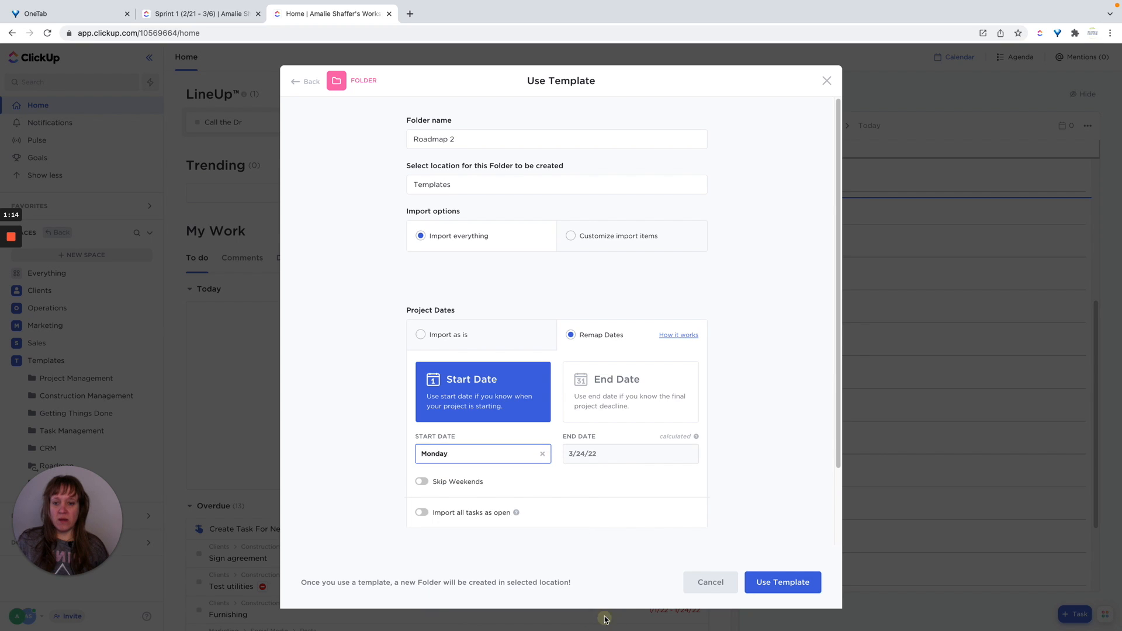
pyautogui.click(422, 482)
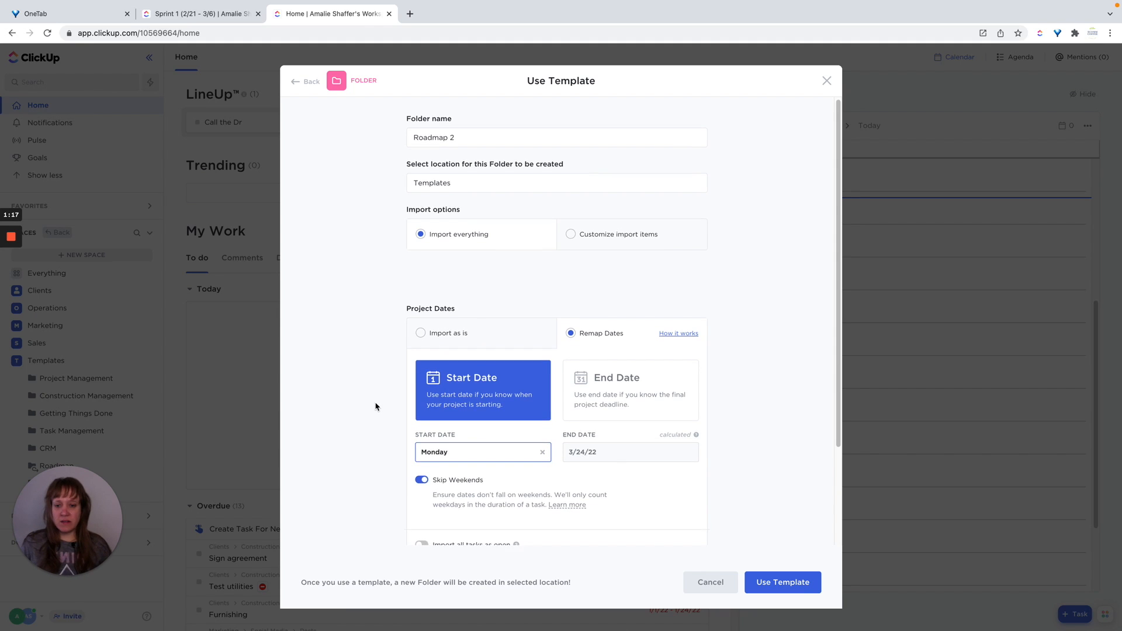
# Set all tasks to import as open and create the folder from the template without archived tasks
pyautogui.scroll(-2, 375, 403)
pyautogui.scroll(-2, 376, 406)
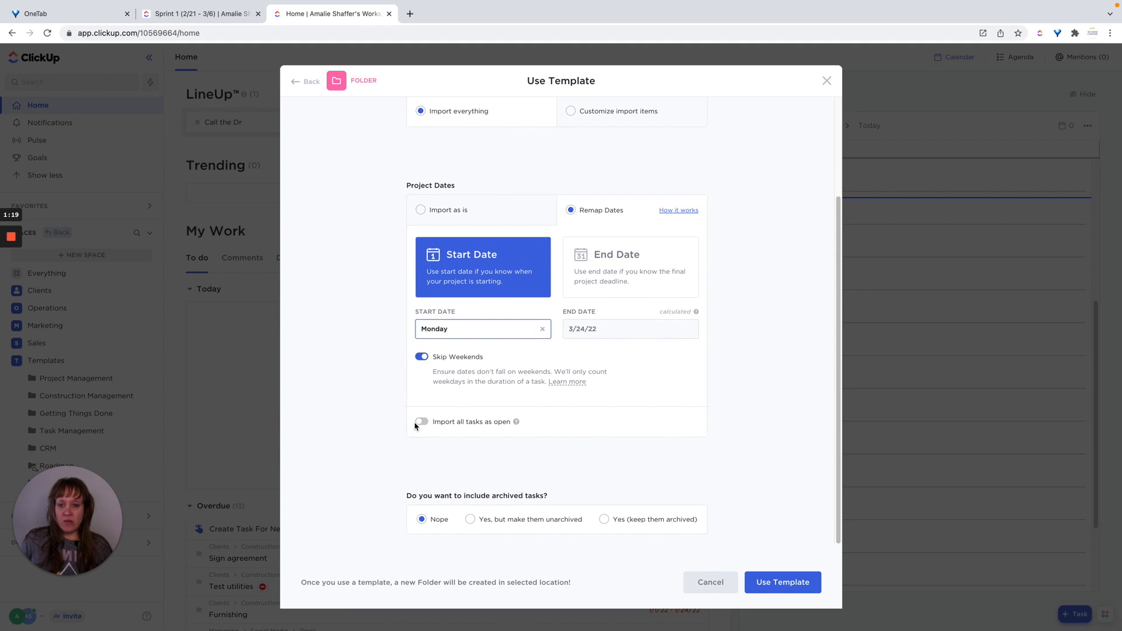
pyautogui.click(420, 423)
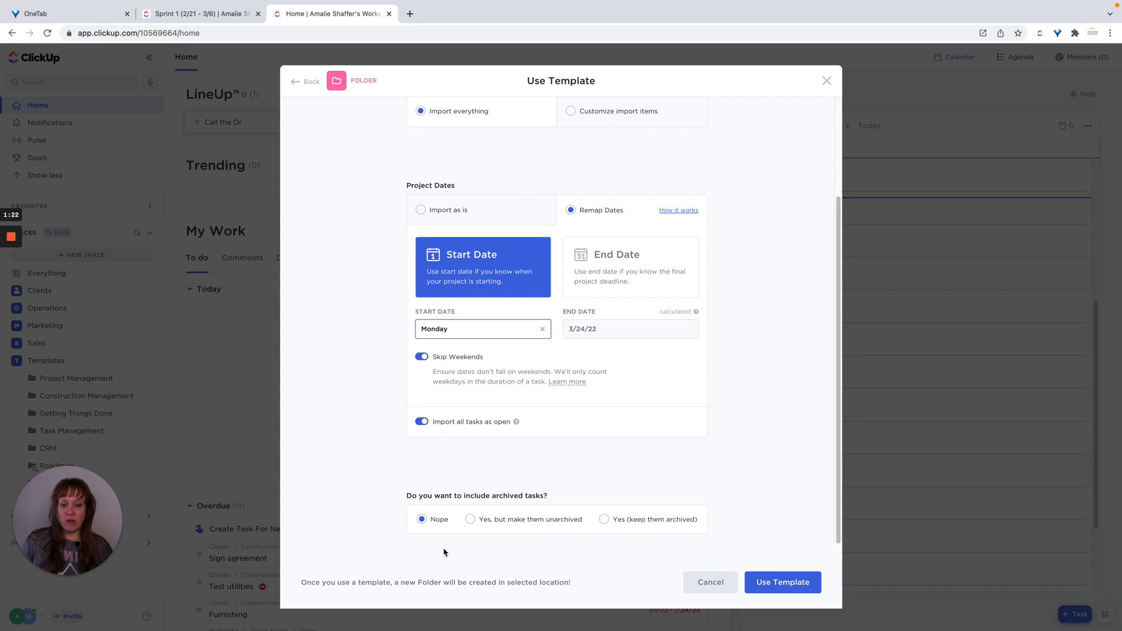
pyautogui.click(783, 582)
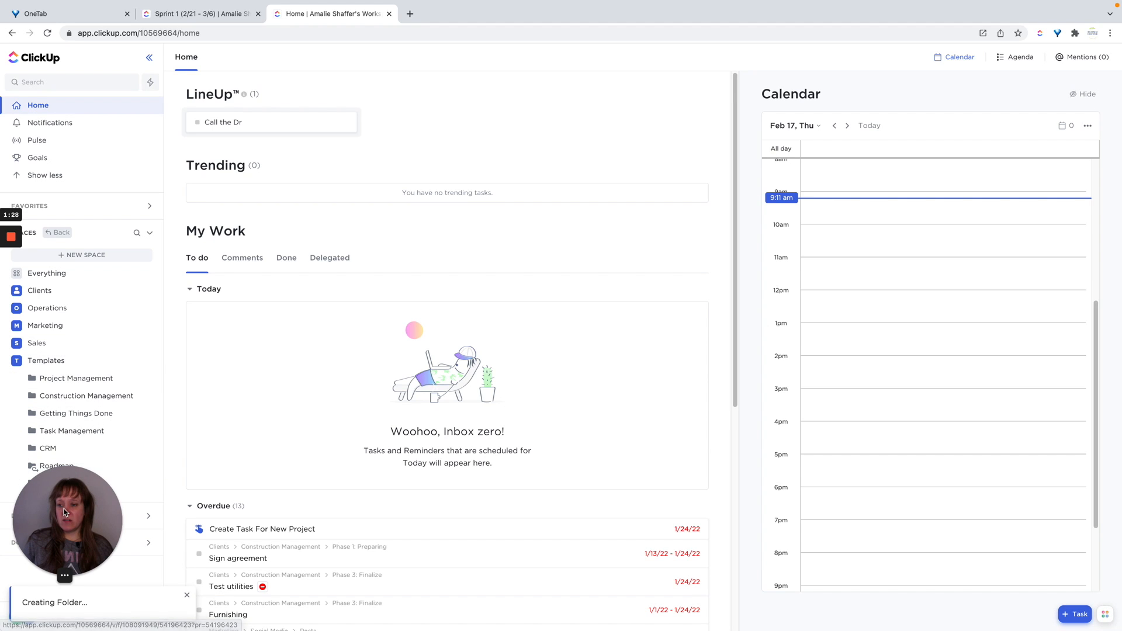
# Switch to the Sprint 1 browser tab, reload it, and open the Roadmap 2 folder in the Templates space
pyautogui.moveTo(63, 514); pyautogui.dragTo(71, 356)
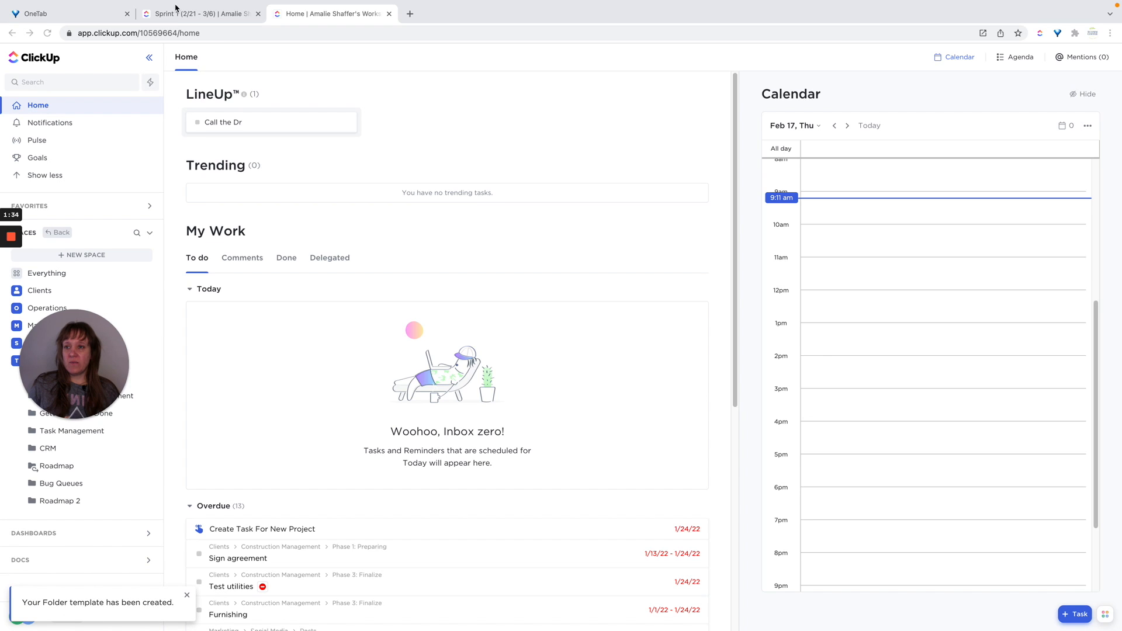
pyautogui.click(177, 14)
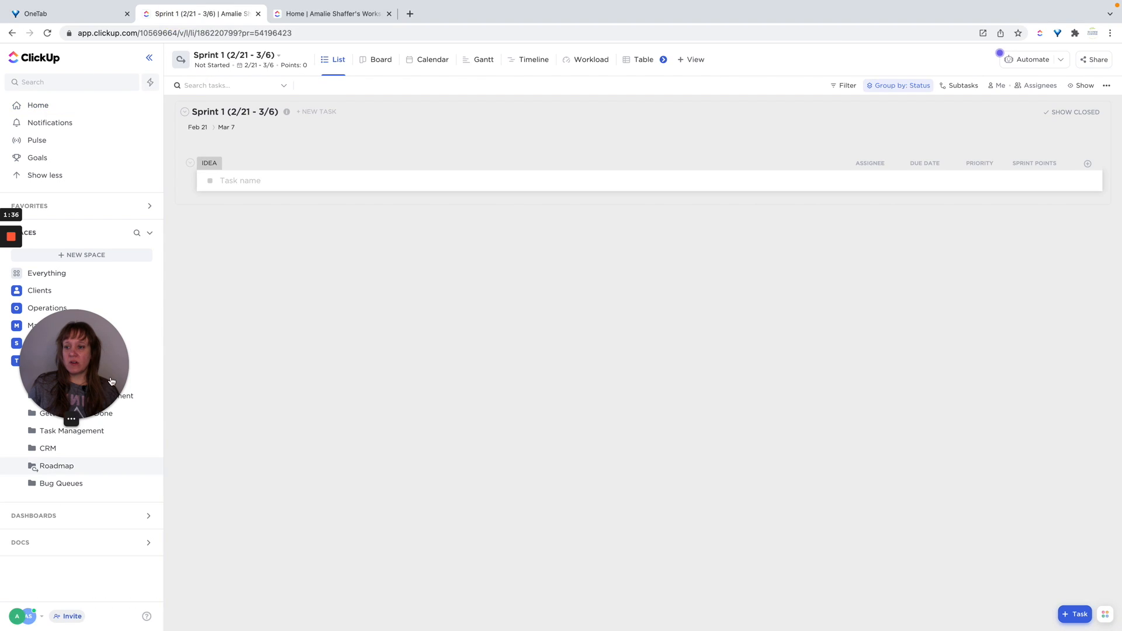
pyautogui.click(48, 34)
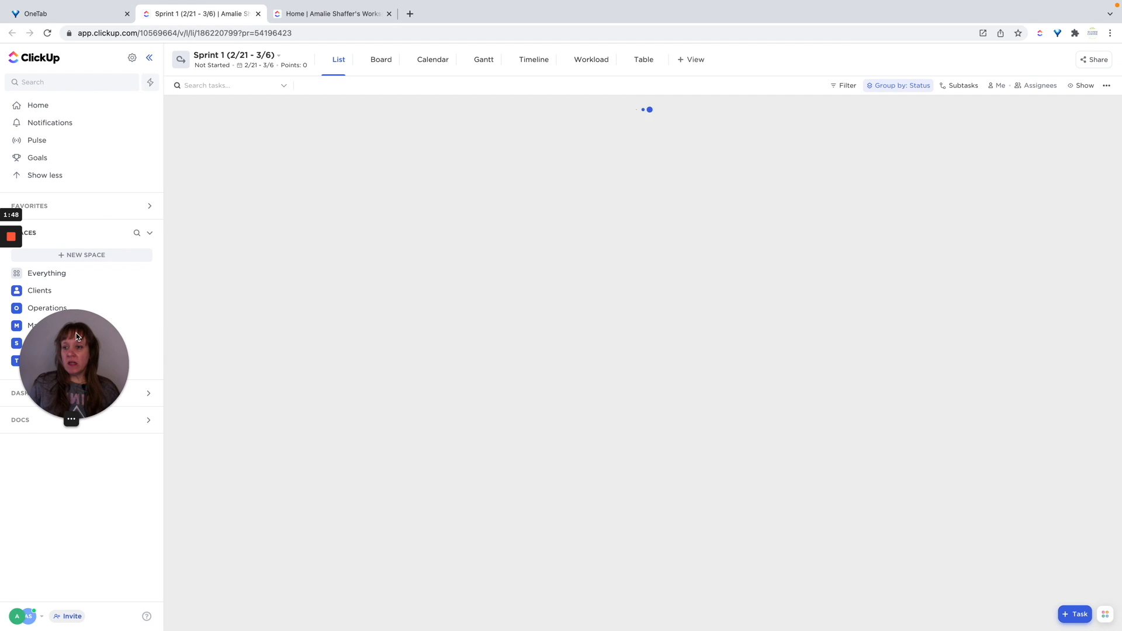
pyautogui.moveTo(71, 380); pyautogui.dragTo(82, 274)
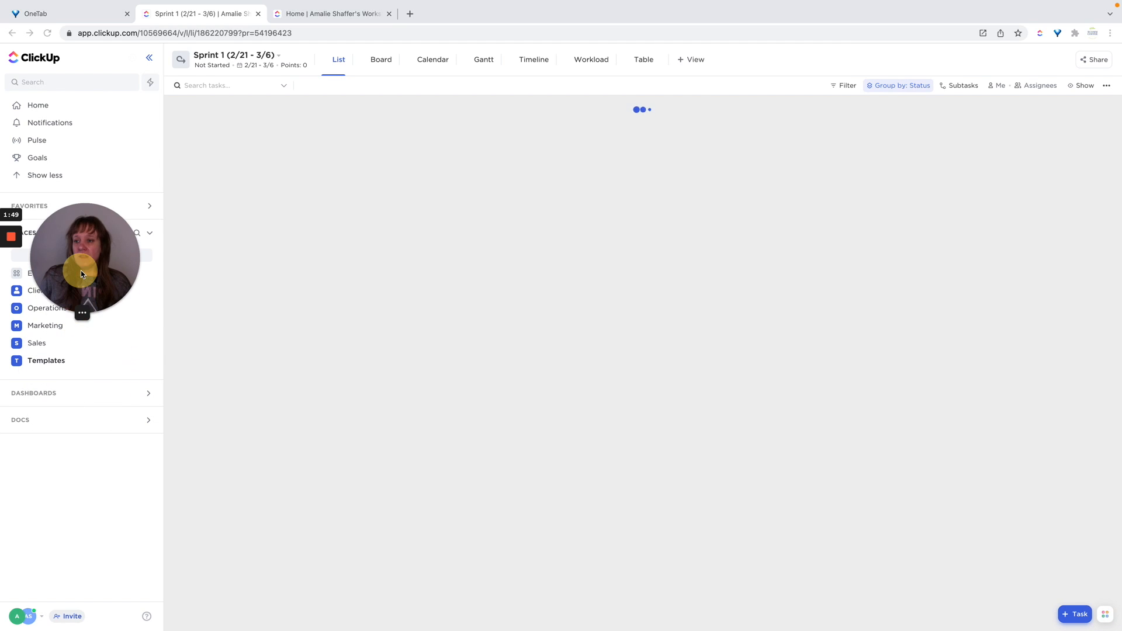
pyautogui.click(35, 363)
pyautogui.moveTo(86, 225); pyautogui.dragTo(69, 138)
pyautogui.scroll(-1, 66, 530)
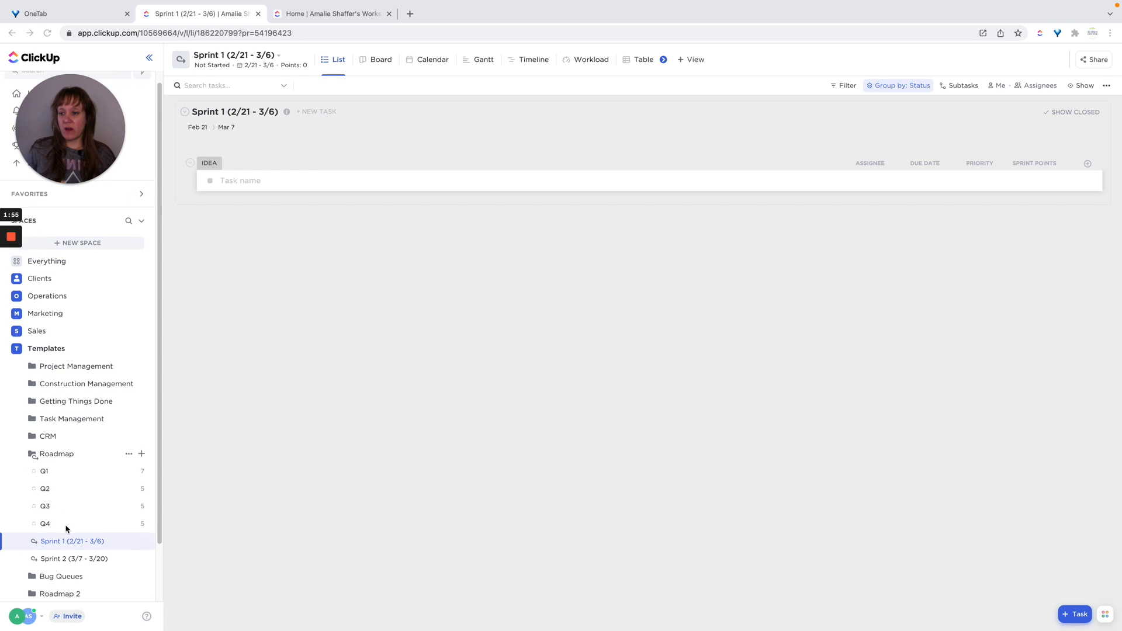
pyautogui.click(54, 587)
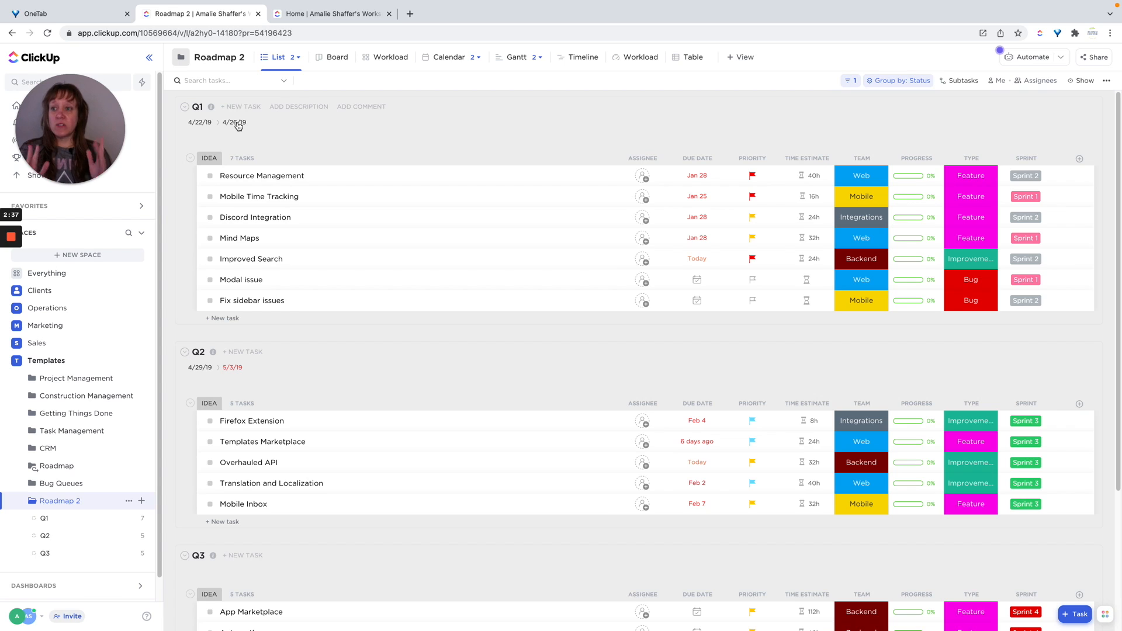
# Open the Q1 list's info and set its start date to February 21, 2022
pyautogui.click(198, 123)
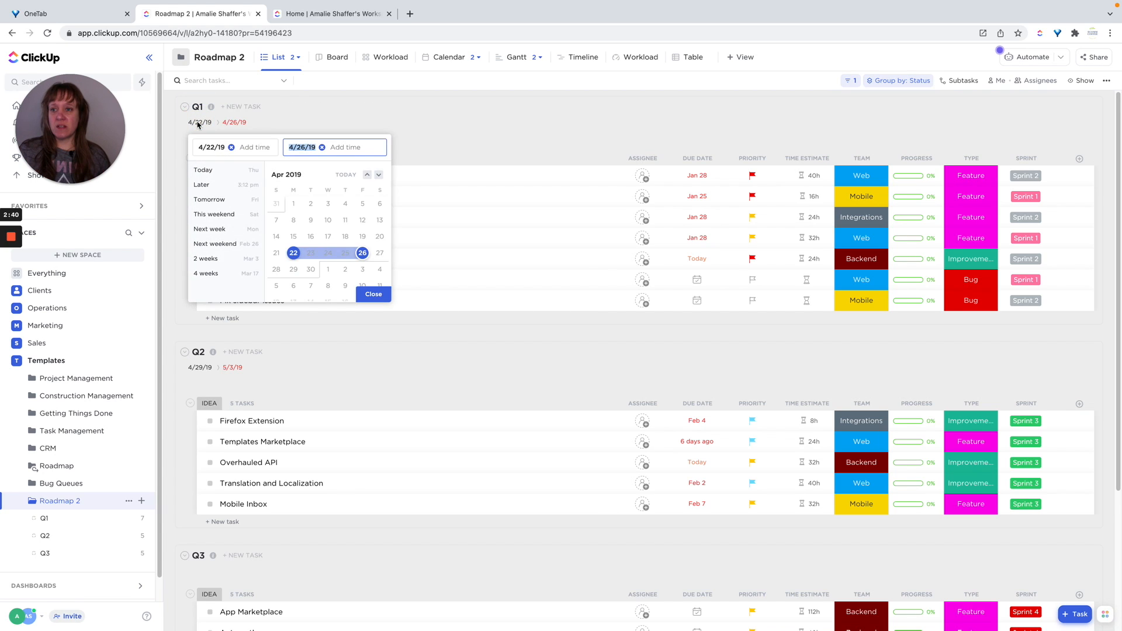
pyautogui.click(336, 127)
pyautogui.click(211, 107)
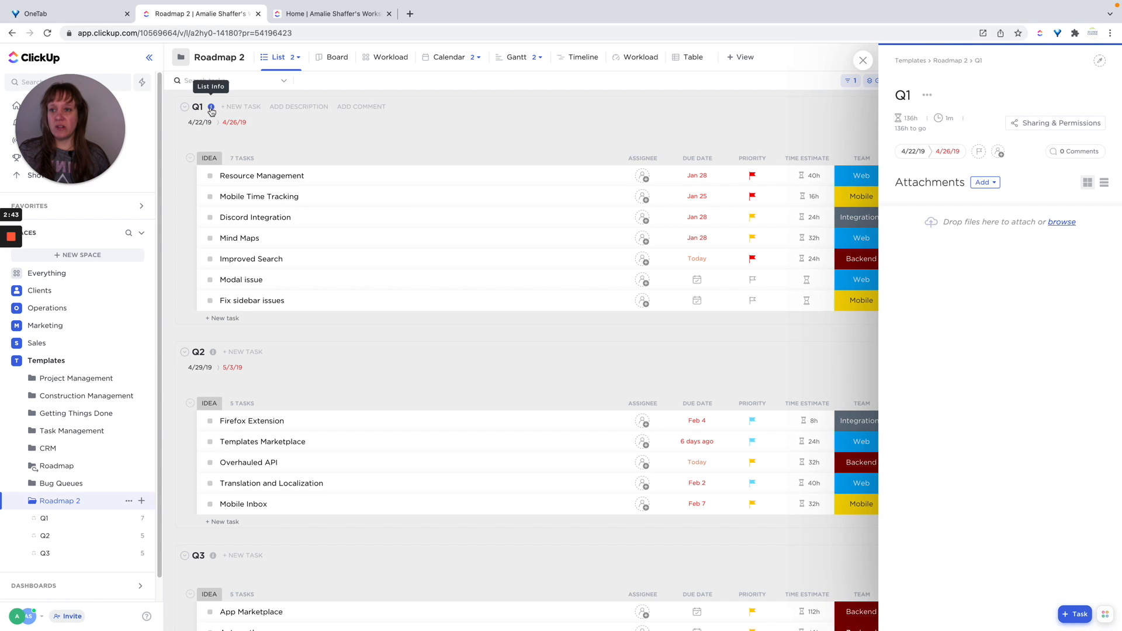
pyautogui.click(913, 152)
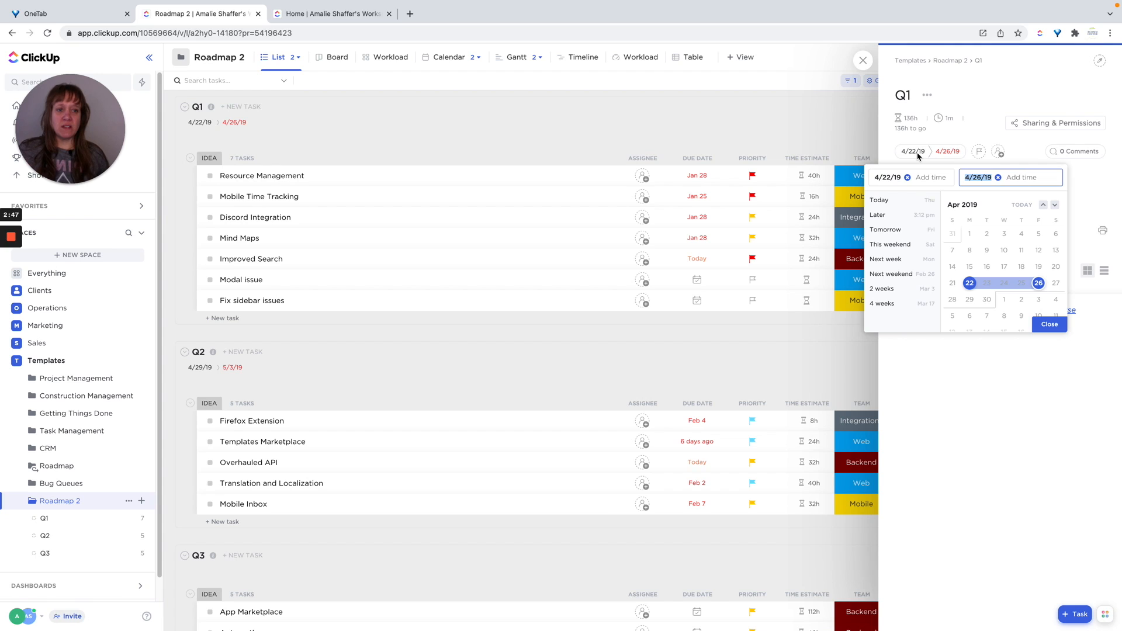
pyautogui.click(887, 265)
pyautogui.click(906, 178)
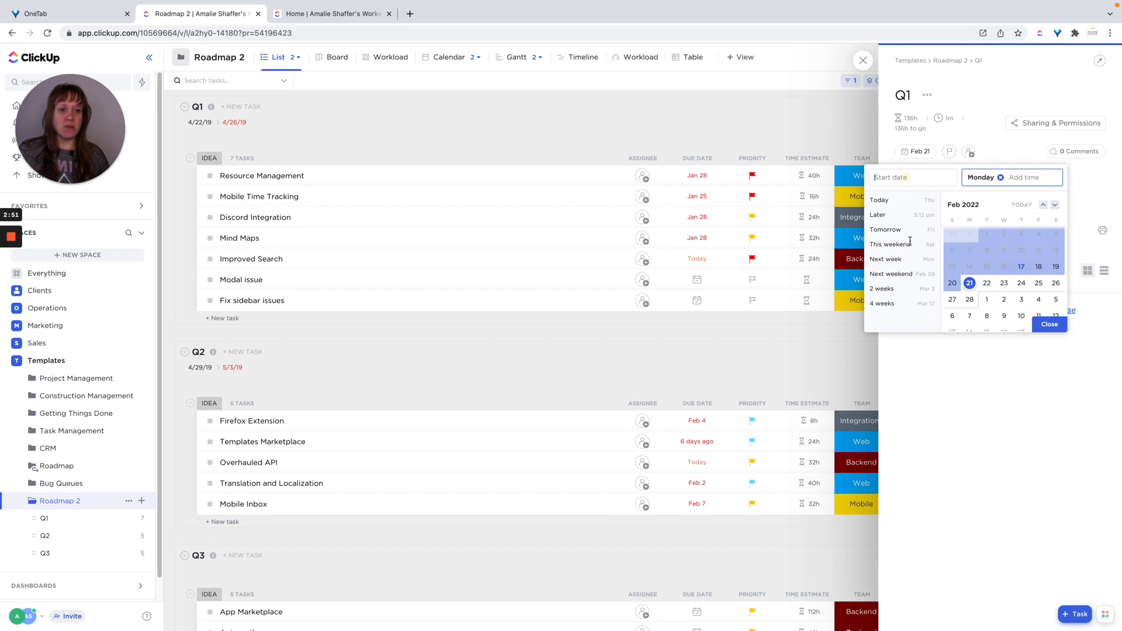
pyautogui.click(897, 273)
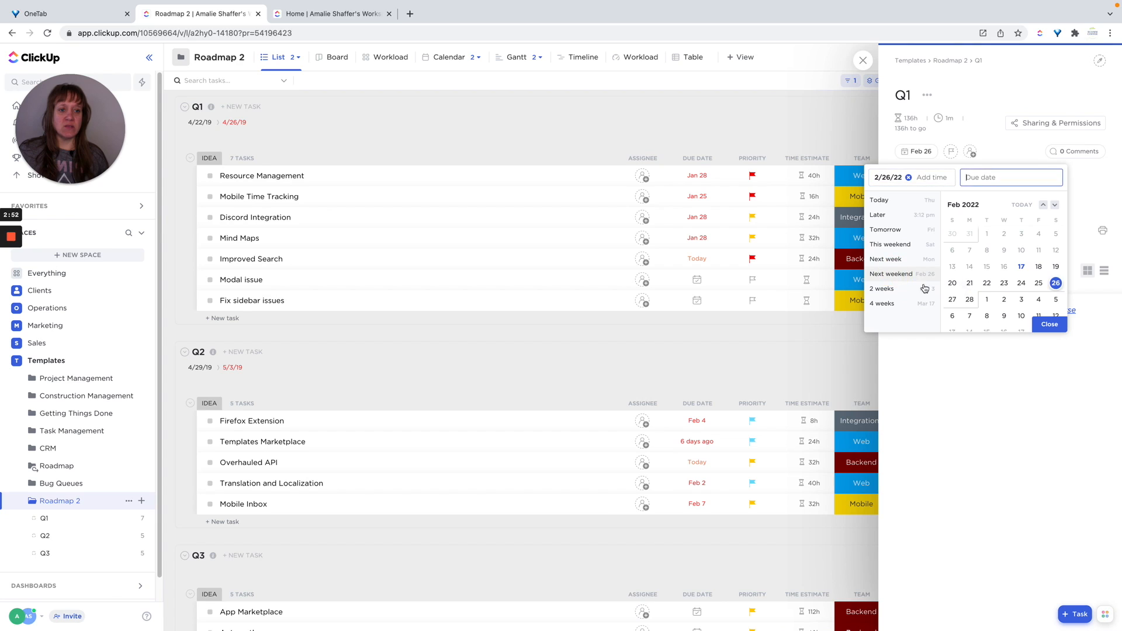
pyautogui.click(970, 284)
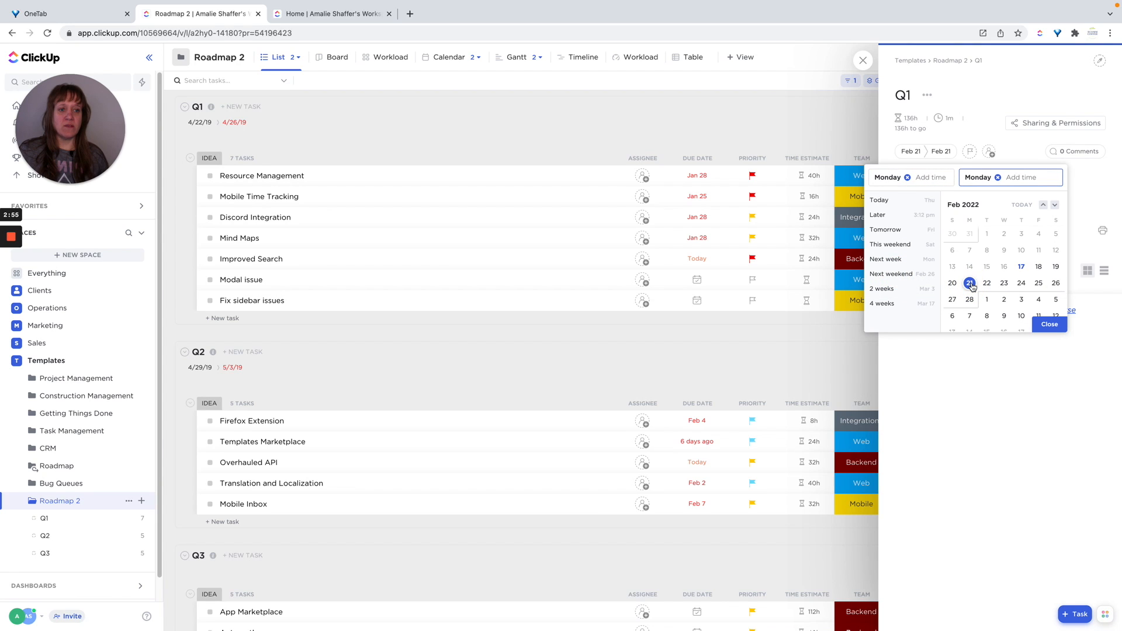
# Set the Q1 list's due date to March 11, 2022, and close the date picker
pyautogui.click(1039, 284)
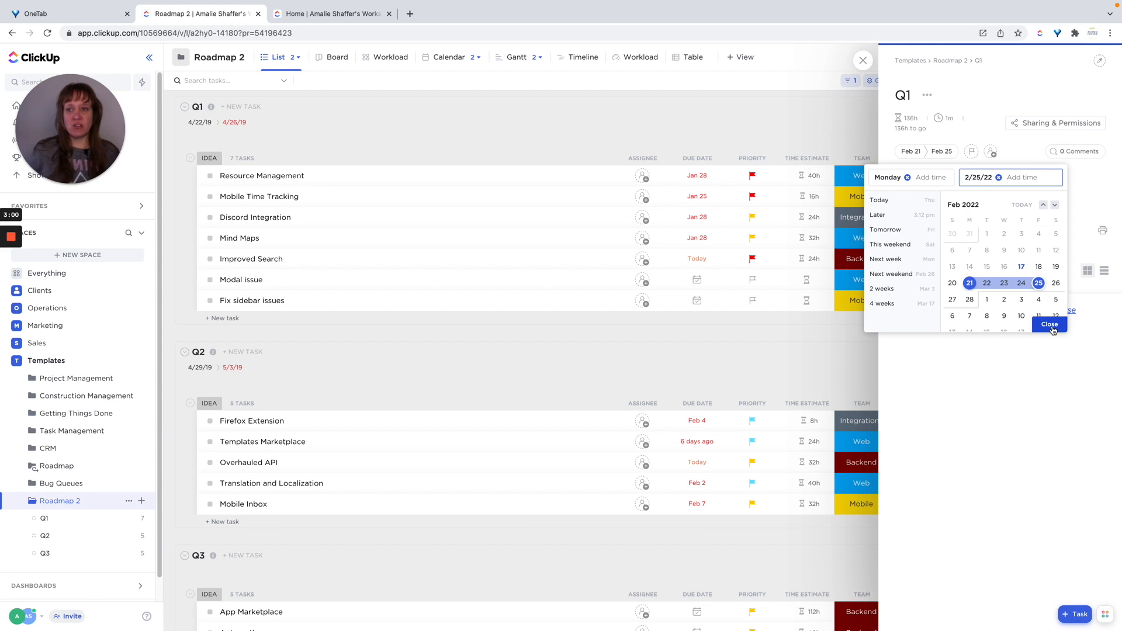
pyautogui.click(1038, 300)
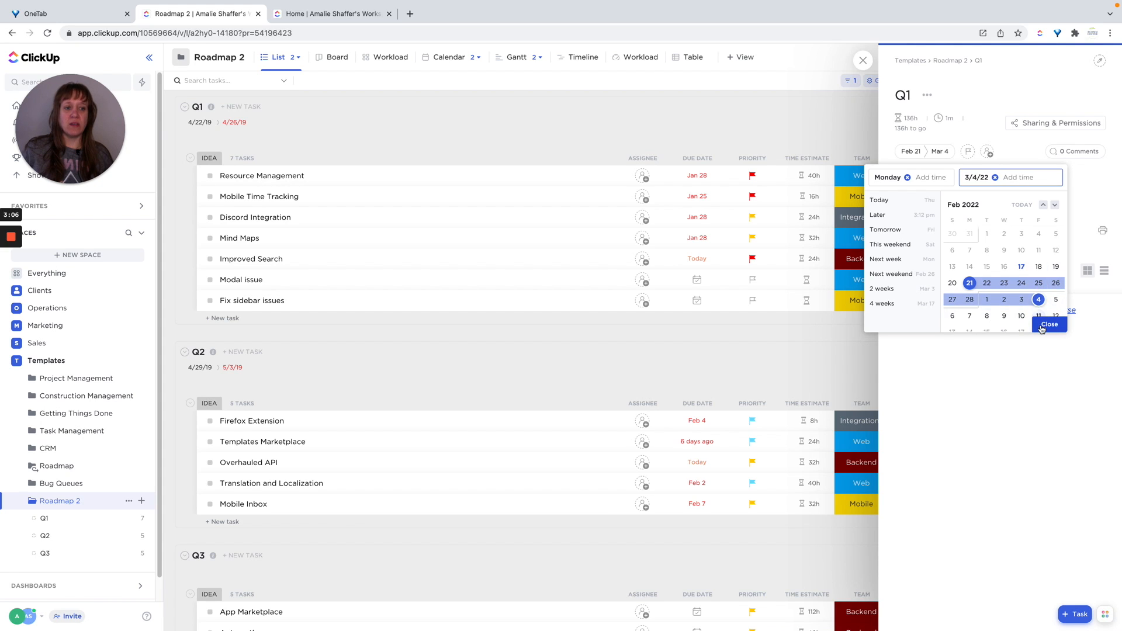
pyautogui.scroll(-1, 1013, 319)
pyautogui.click(1038, 304)
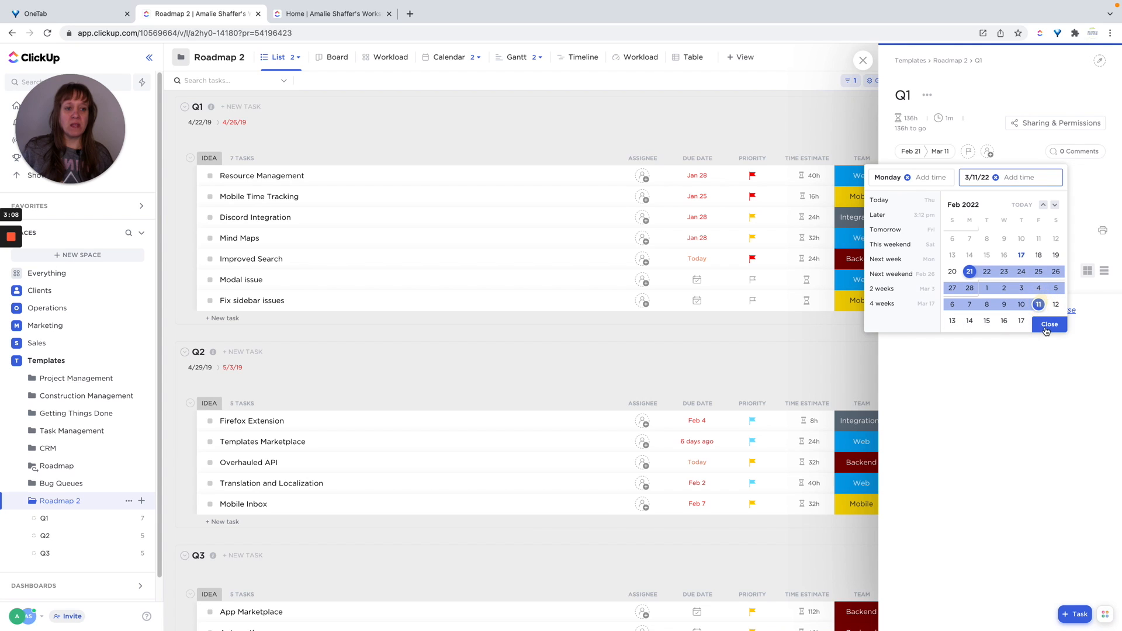
pyautogui.click(1049, 324)
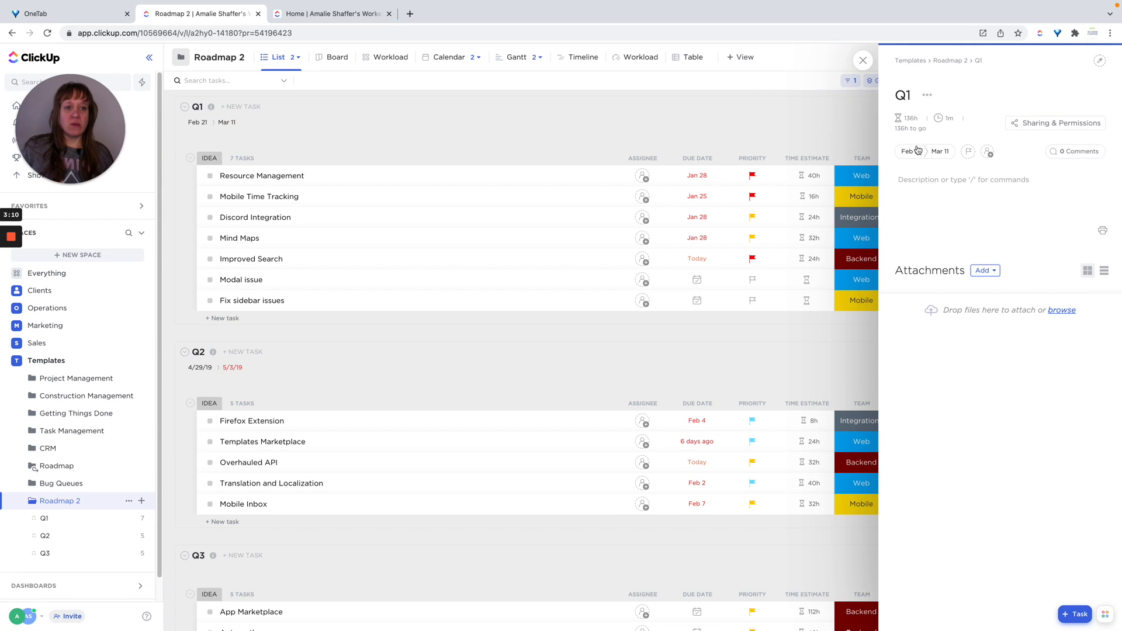
# Look at the Q1 list's description area and attributes, and close the list info
pyautogui.click(937, 183)
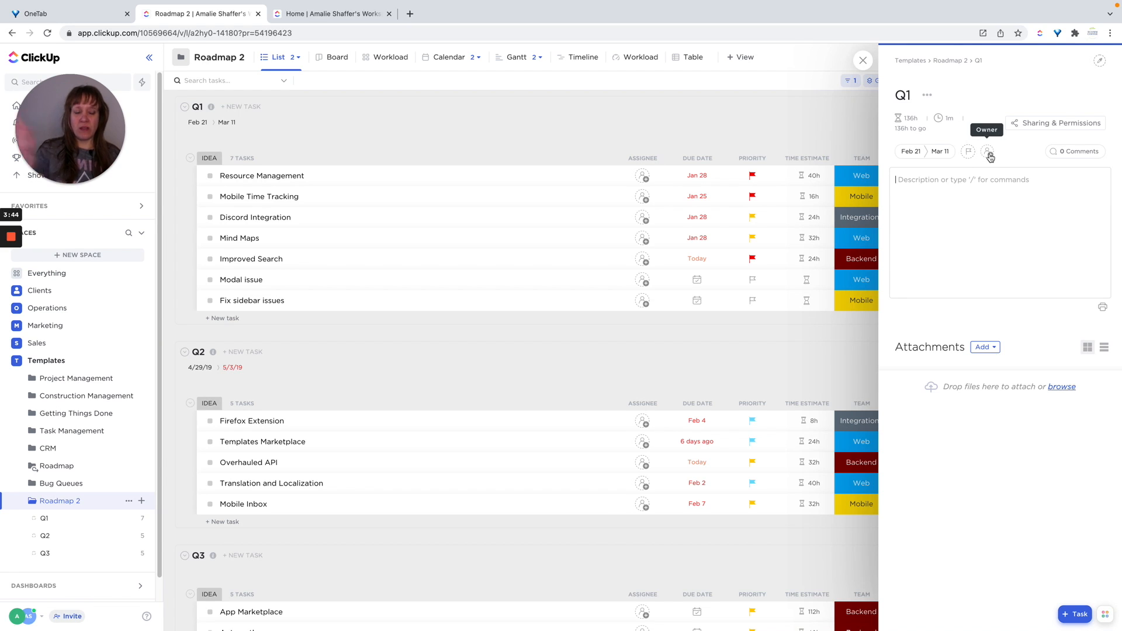
pyautogui.click(974, 171)
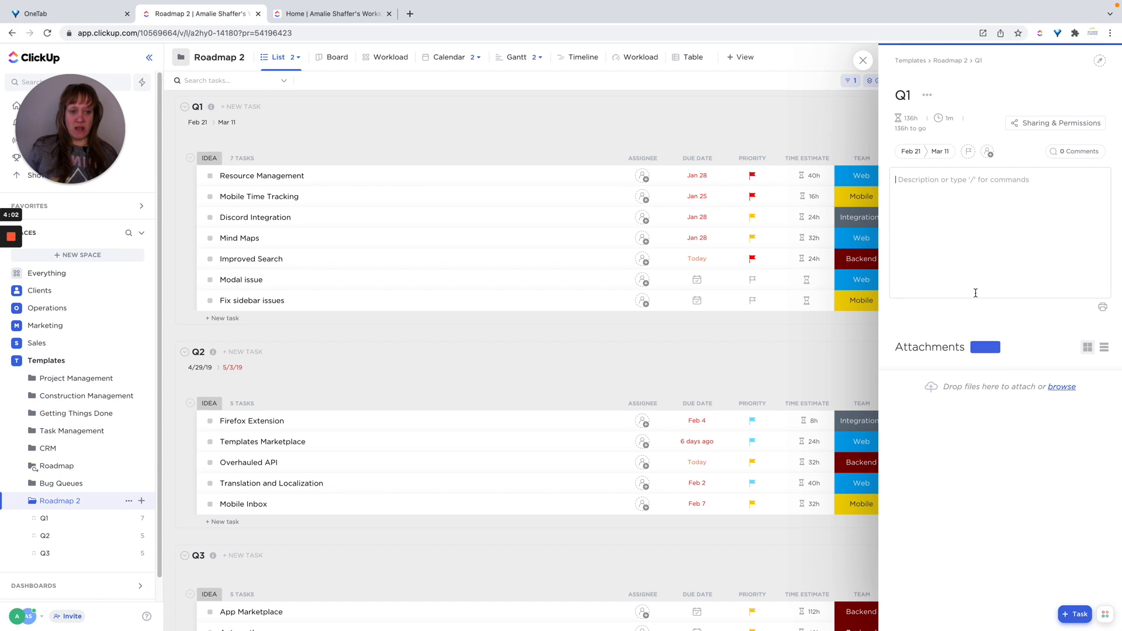
pyautogui.click(865, 60)
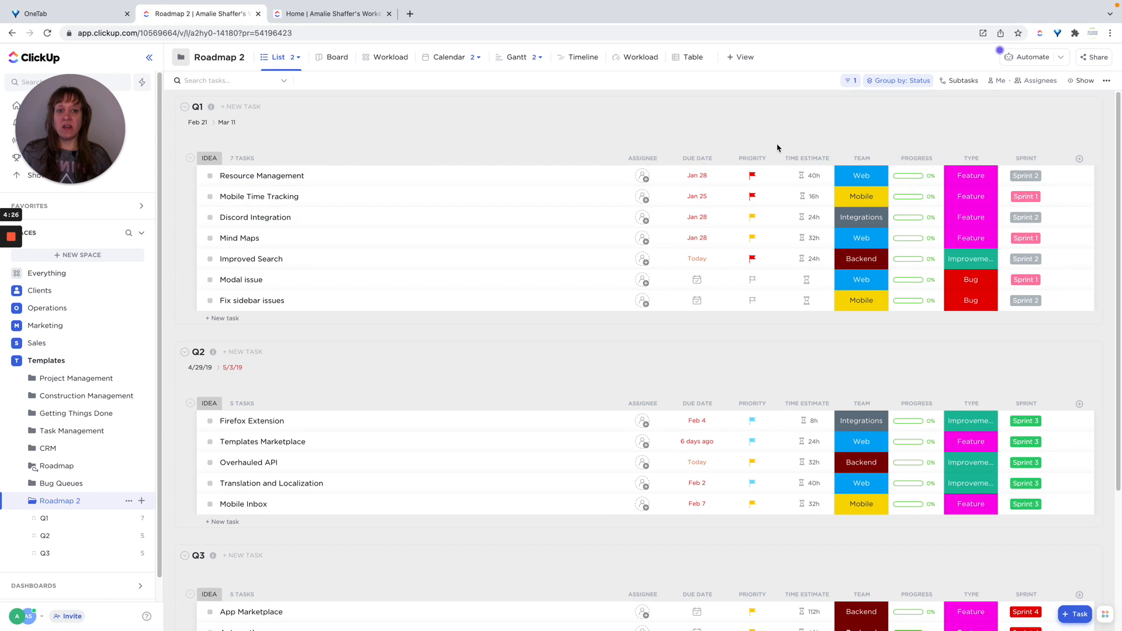
# Show empty statuses in the Roadmap 2 list view and reverse the order of the status grouping
pyautogui.click(1081, 81)
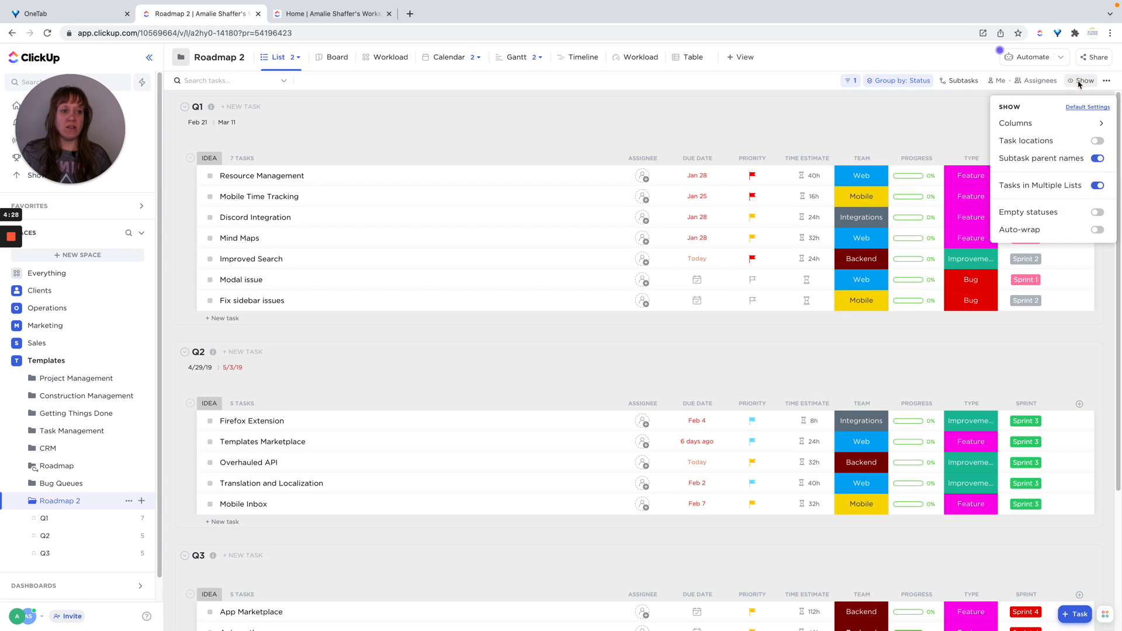
pyautogui.click(1097, 213)
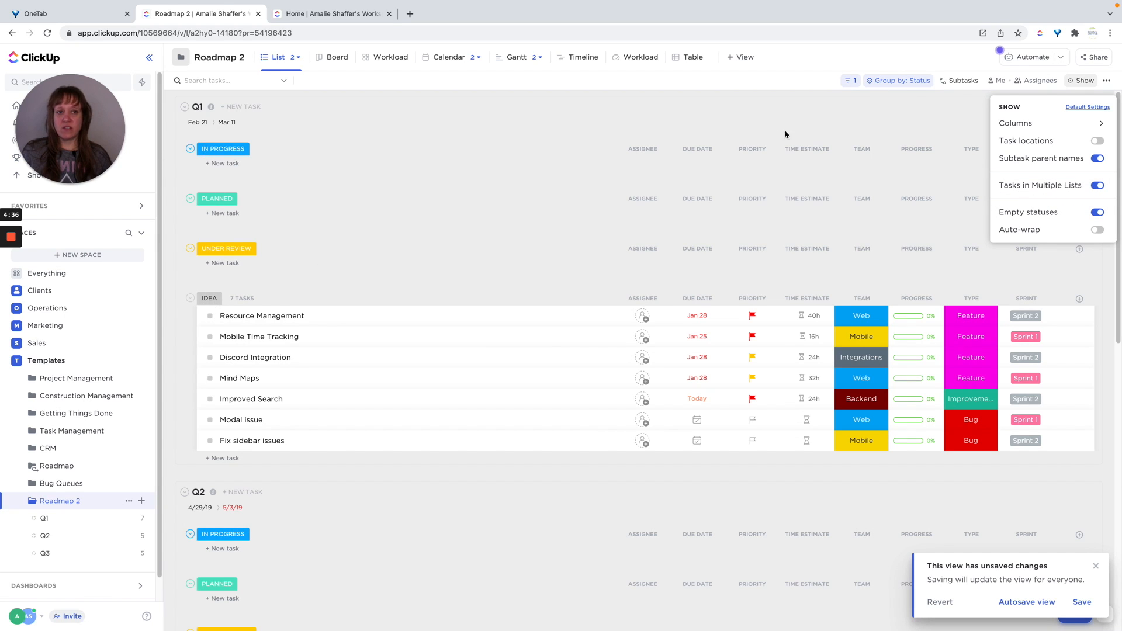
pyautogui.click(883, 81)
pyautogui.click(882, 82)
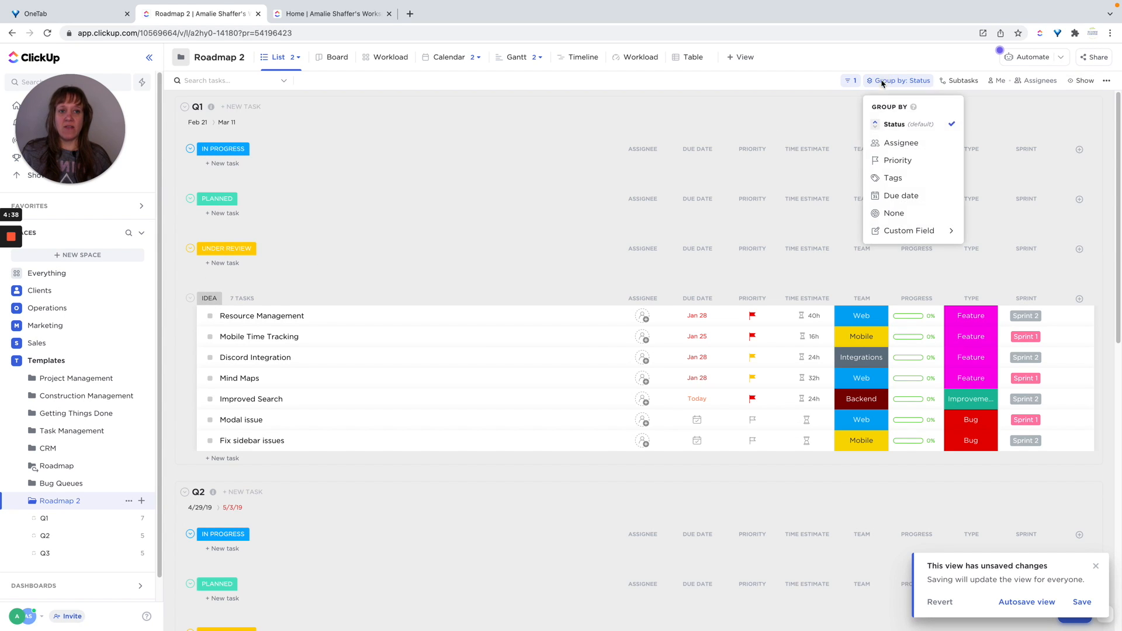
pyautogui.click(875, 124)
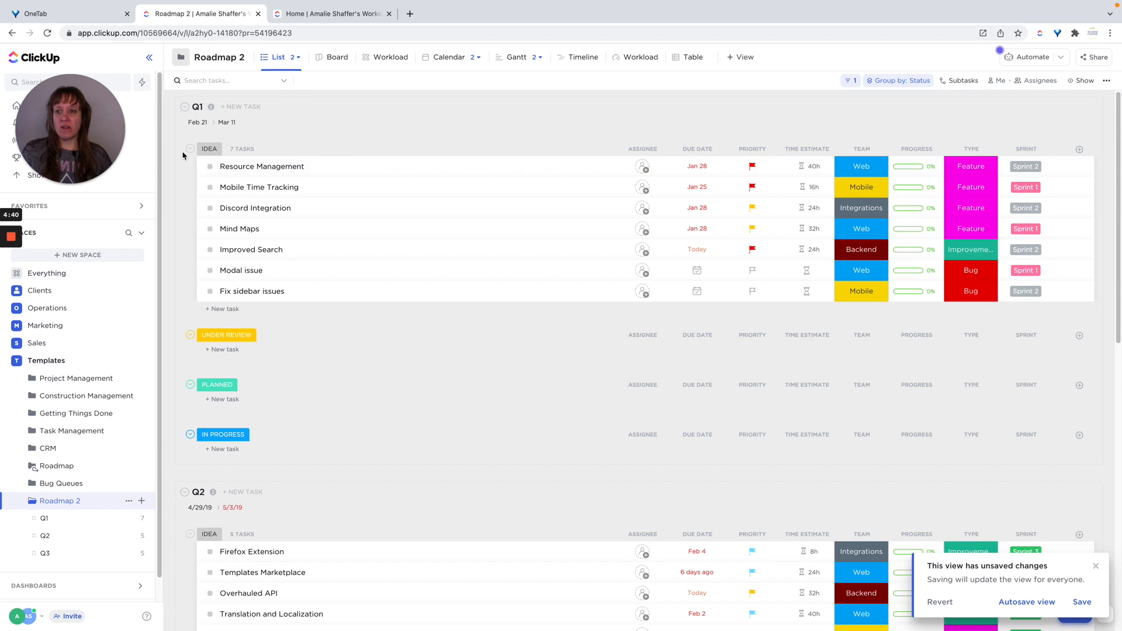
pyautogui.scroll(-3, 388, 344)
pyautogui.scroll(-7, 388, 344)
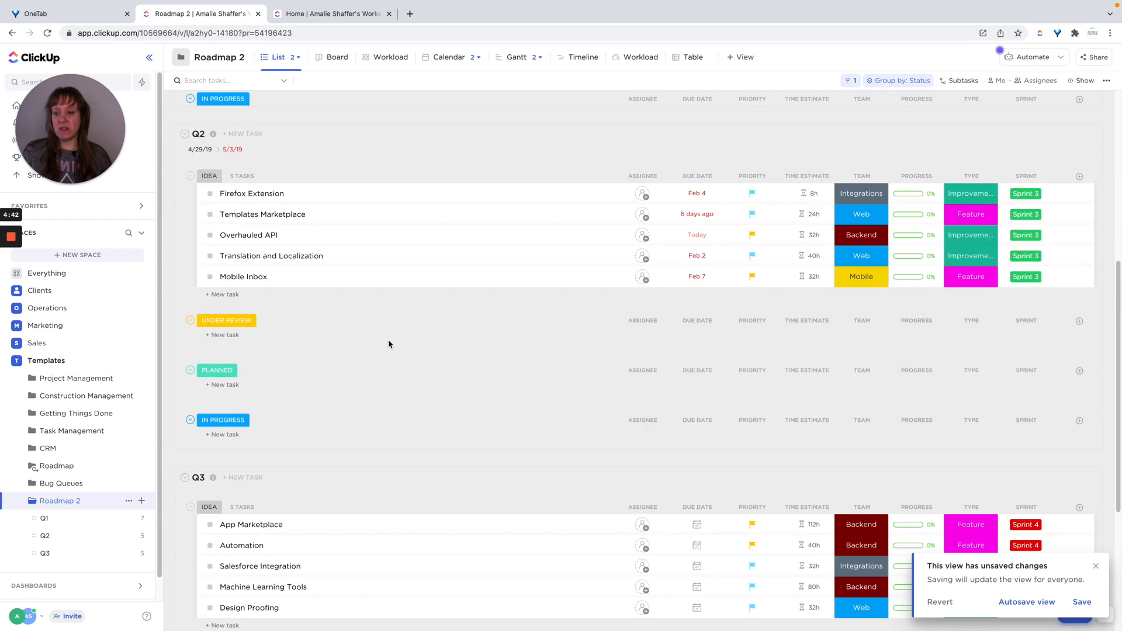
pyautogui.scroll(10, 388, 344)
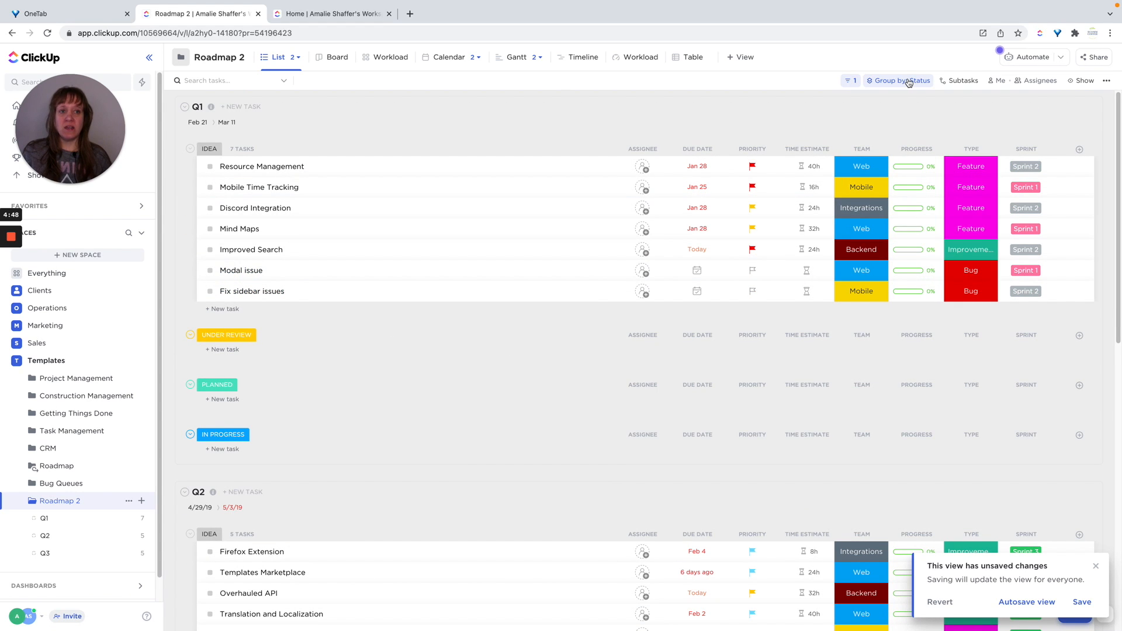
# Hide empty statuses in the Roadmap 2 list view and save the view changes
pyautogui.click(1078, 80)
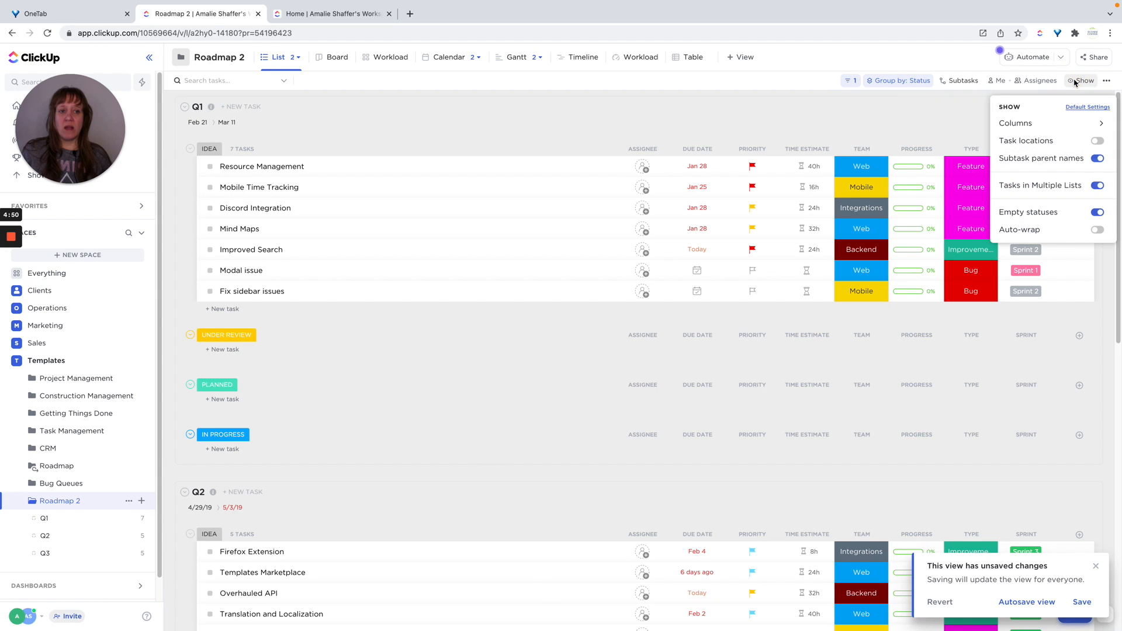
pyautogui.click(1096, 213)
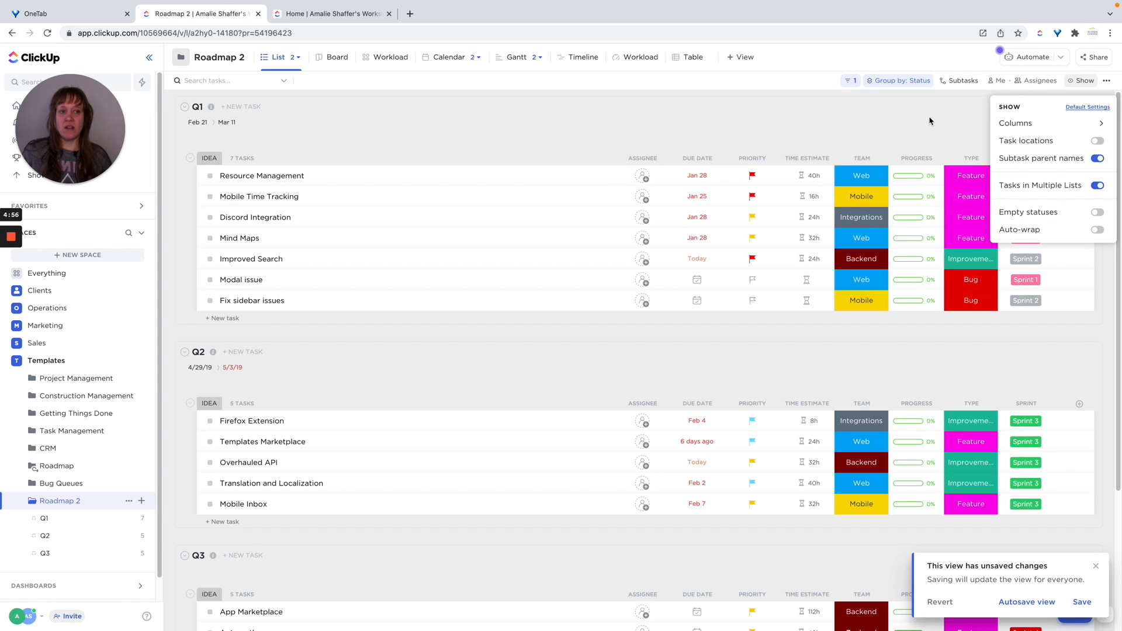
pyautogui.click(1001, 313)
pyautogui.click(1076, 601)
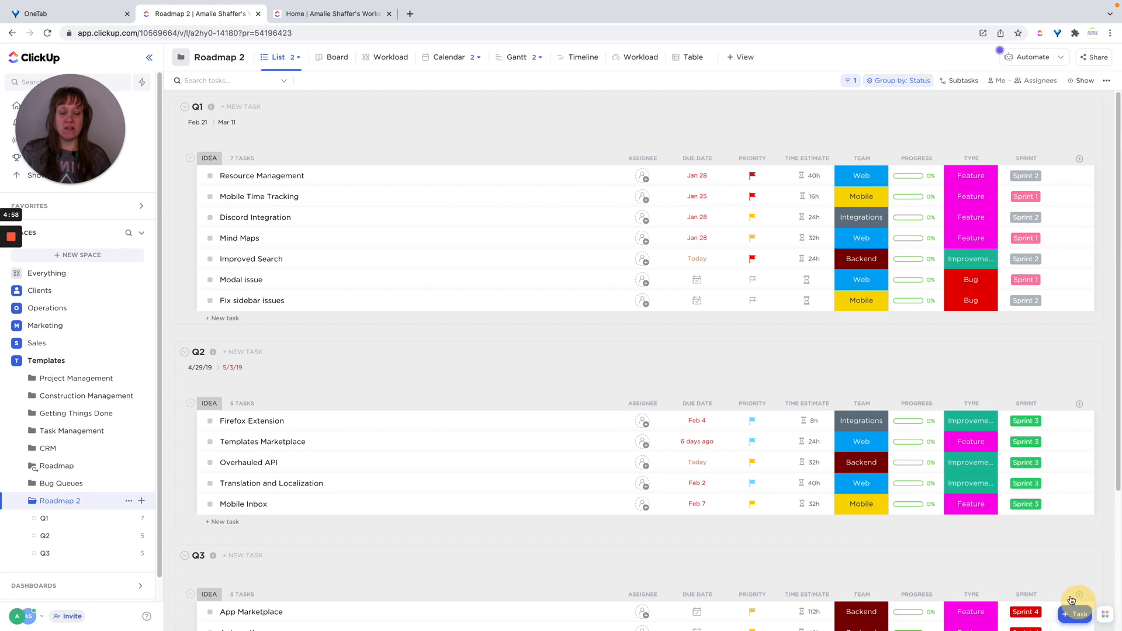
# Inspect the list view's active filters
pyautogui.click(849, 81)
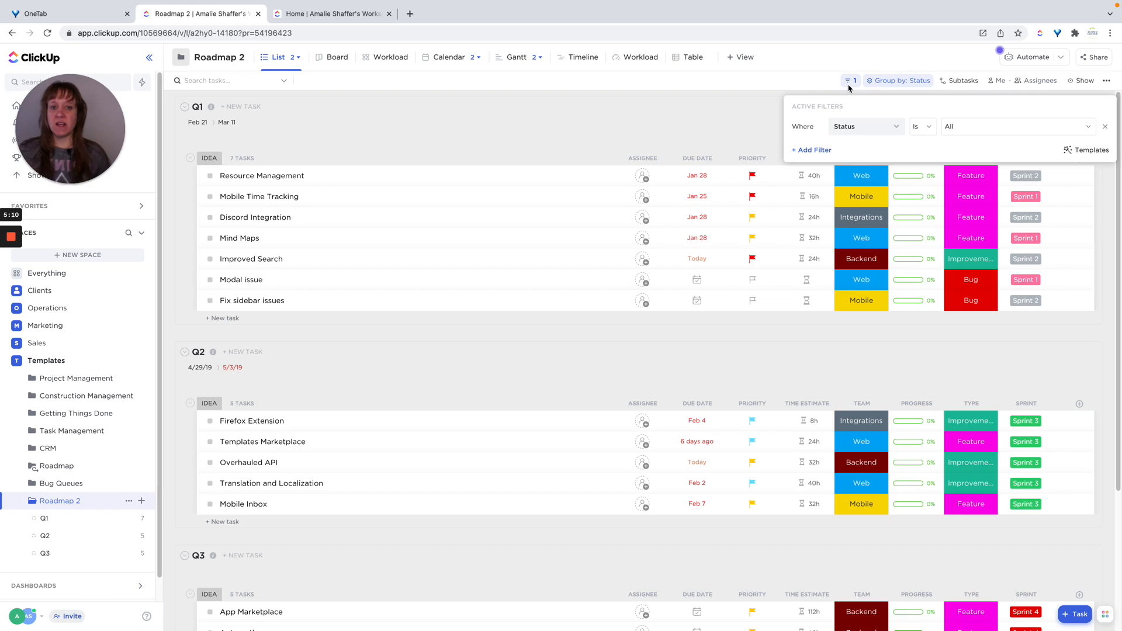
pyautogui.click(562, 119)
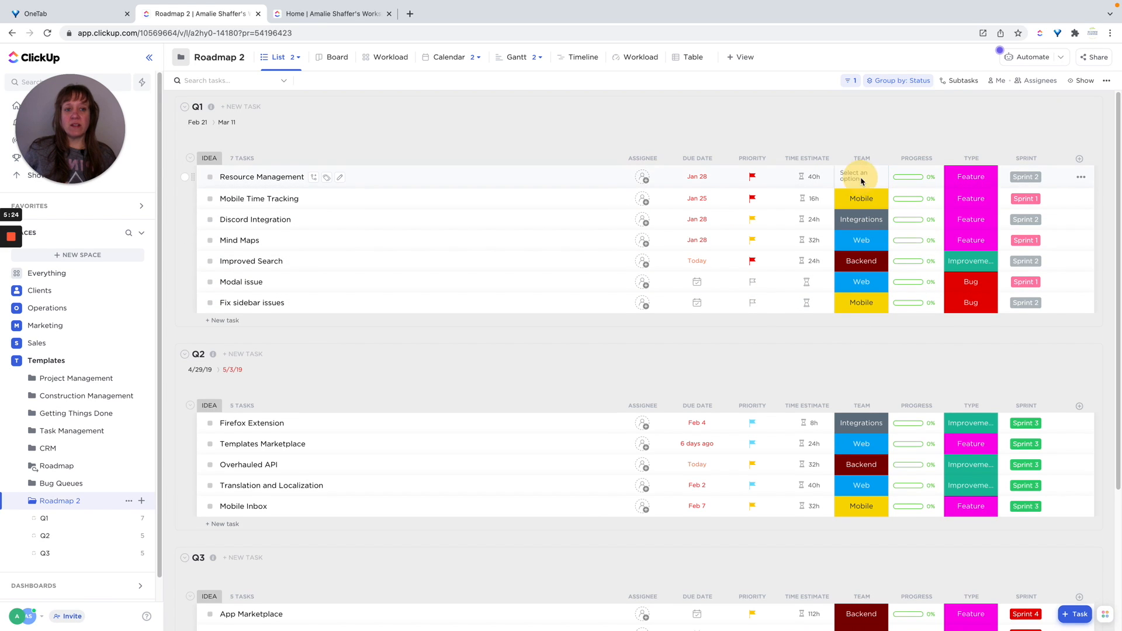
# Review the editable options of the Team and Type fields on Resource Management, closing each field editor without changes
pyautogui.click(861, 177)
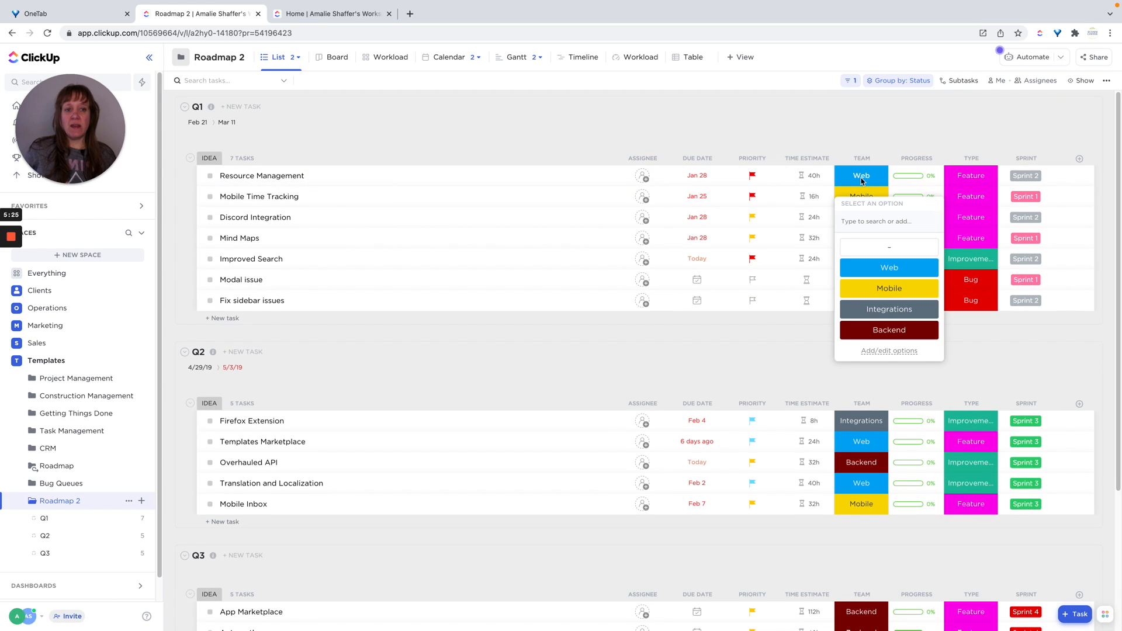
pyautogui.click(875, 352)
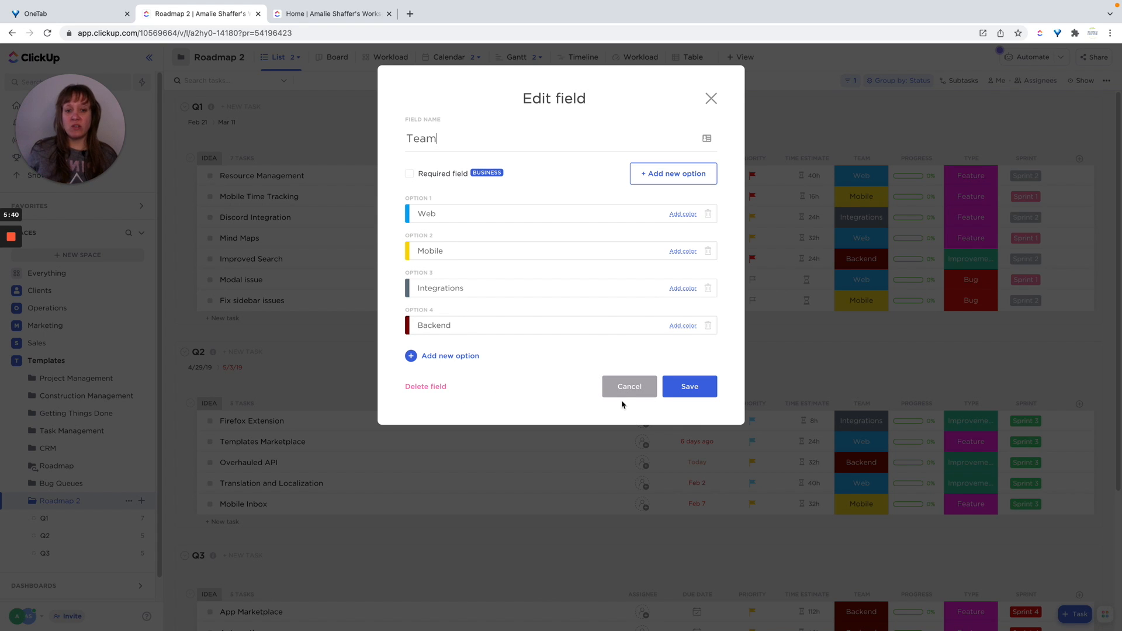
pyautogui.click(627, 386)
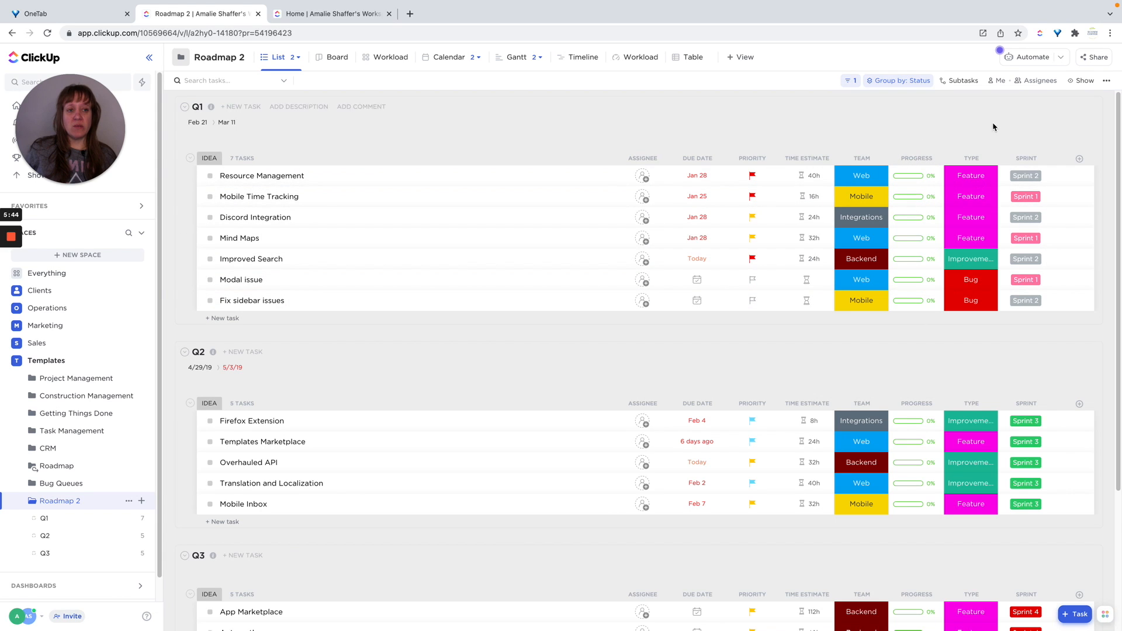
pyautogui.click(970, 176)
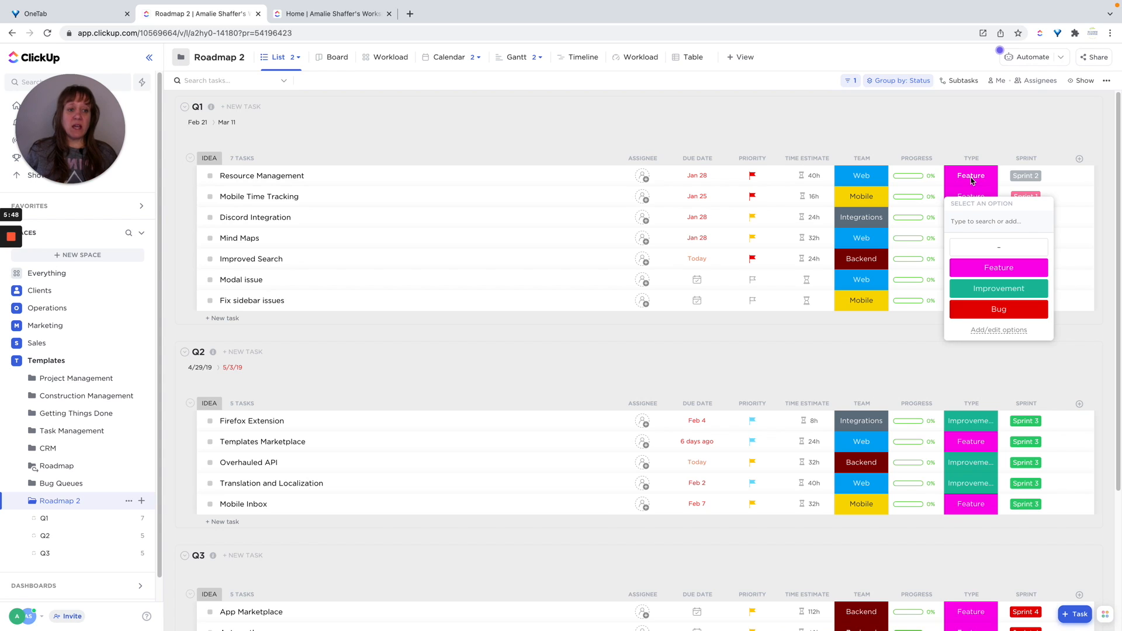
pyautogui.click(1003, 331)
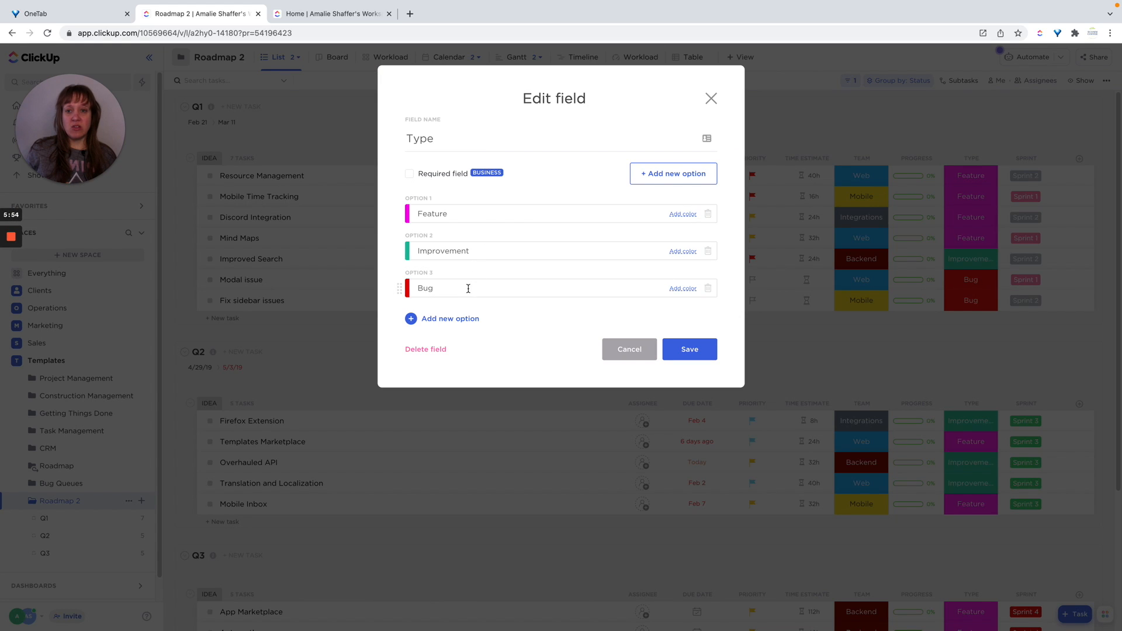
pyautogui.click(711, 100)
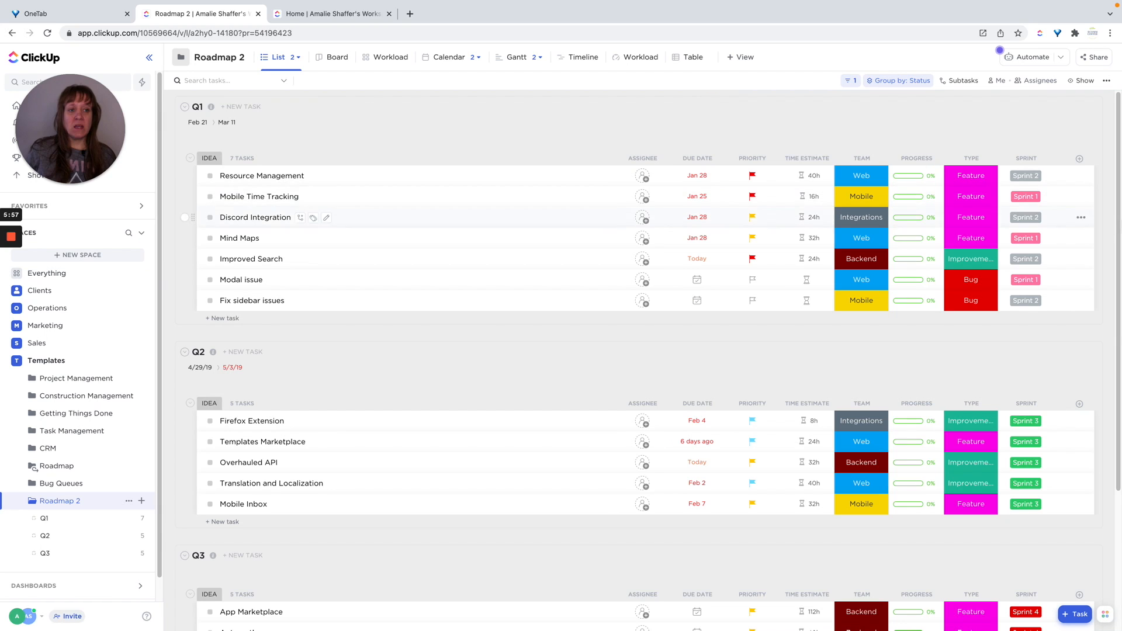
# Review the Sprint column's options and the Sprint 1 label's name and color settings, leaving them unchanged
pyautogui.click(1027, 159)
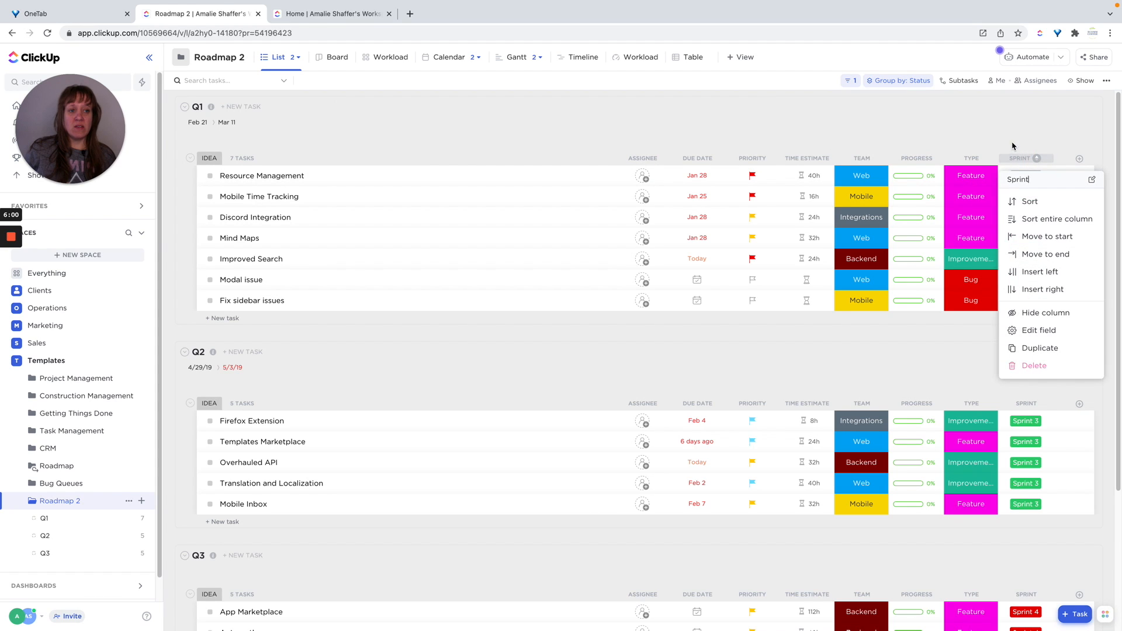
pyautogui.click(1012, 146)
pyautogui.click(1023, 175)
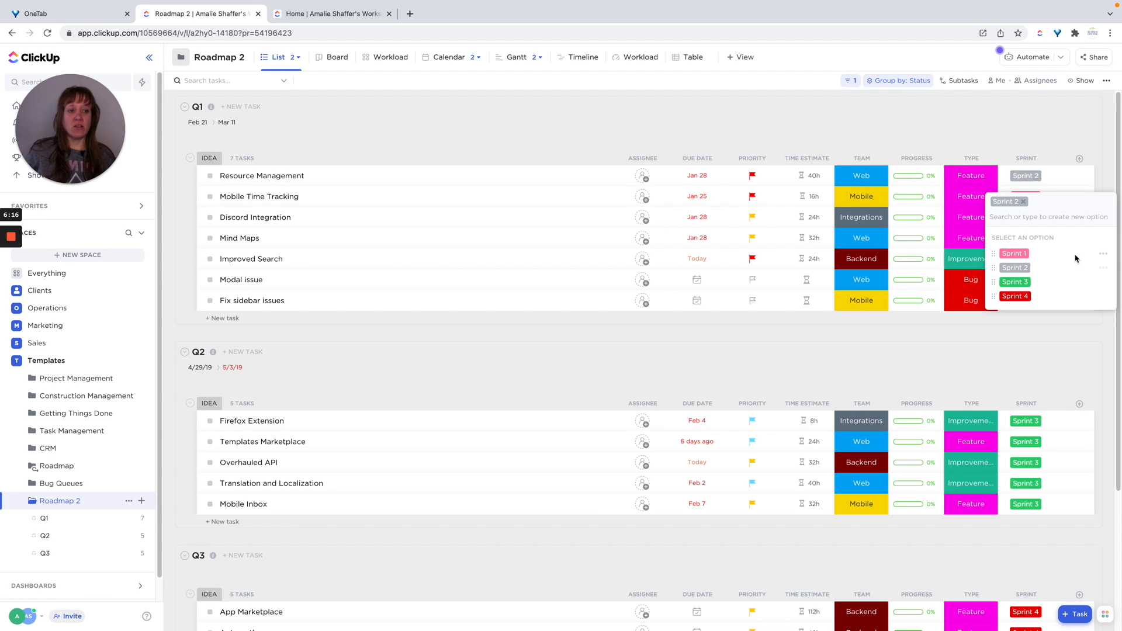
pyautogui.click(1104, 255)
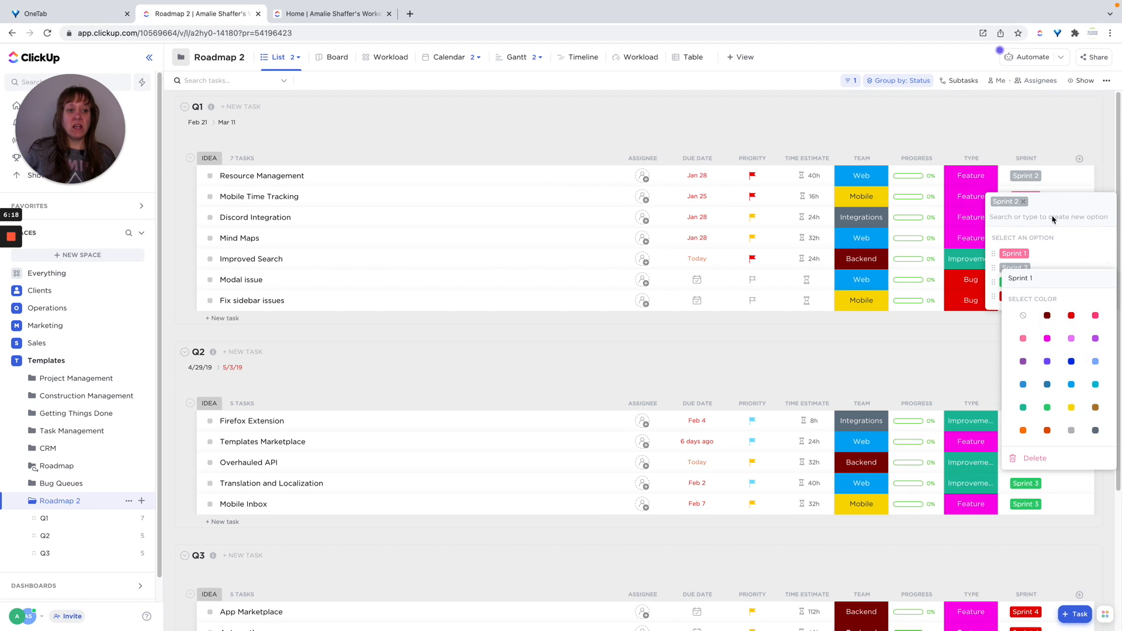
pyautogui.click(899, 126)
pyautogui.click(898, 126)
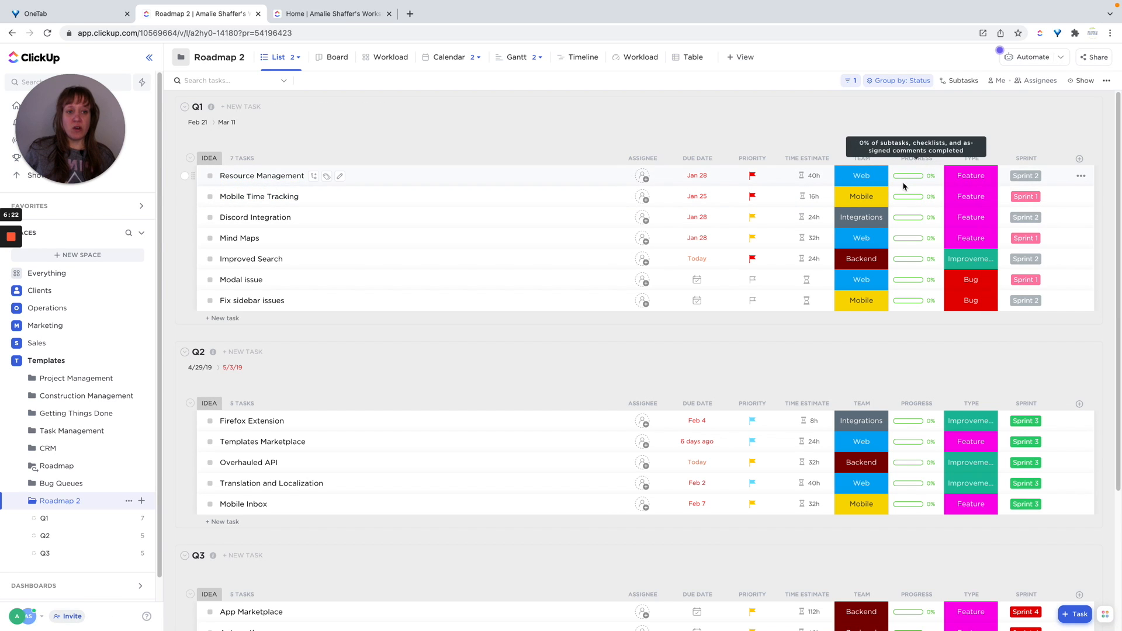
# Open the Resource Management task and add a checklist with the entry "Item 1"
pyautogui.click(256, 177)
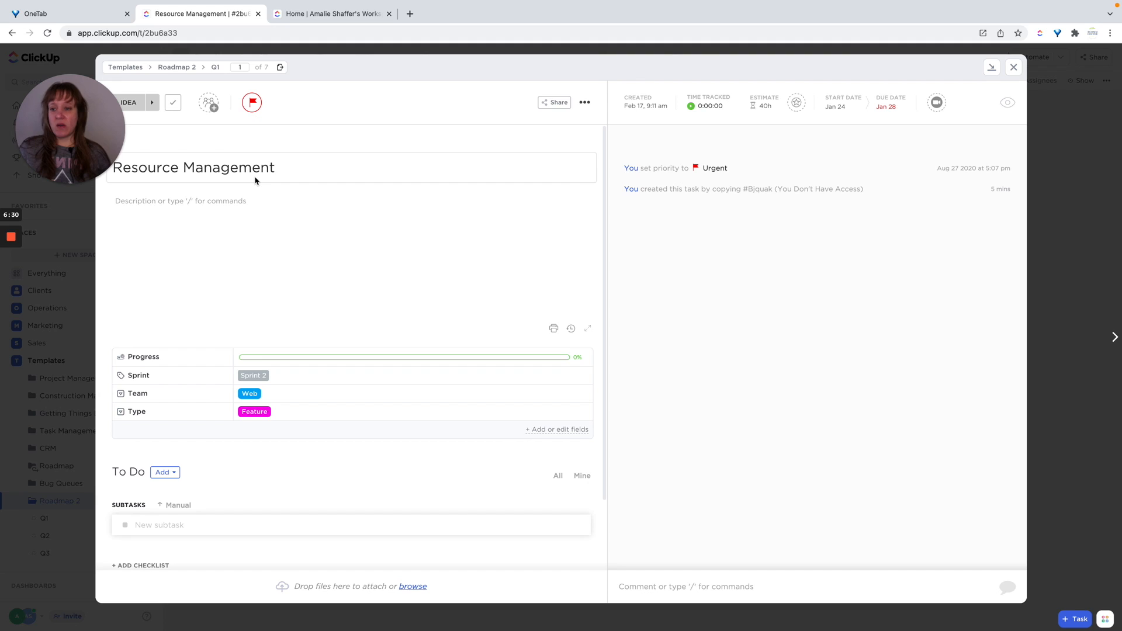
pyautogui.scroll(-2, 296, 289)
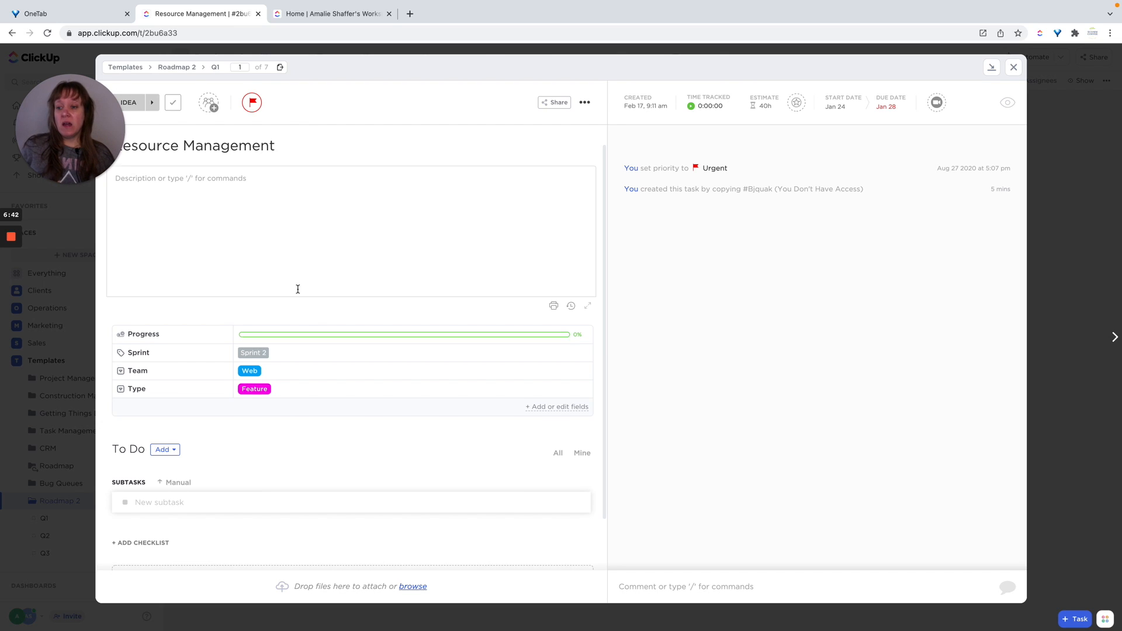
pyautogui.click(133, 484)
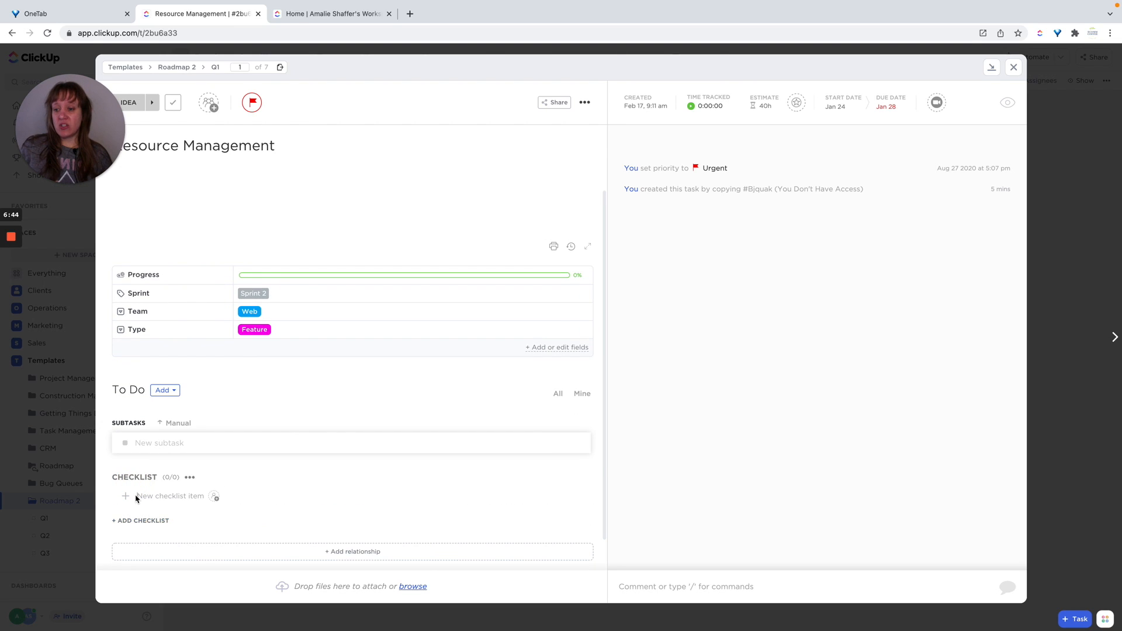
pyautogui.press('BackSpace')
pyautogui.press('BackSpace')
pyautogui.write('tem 1')
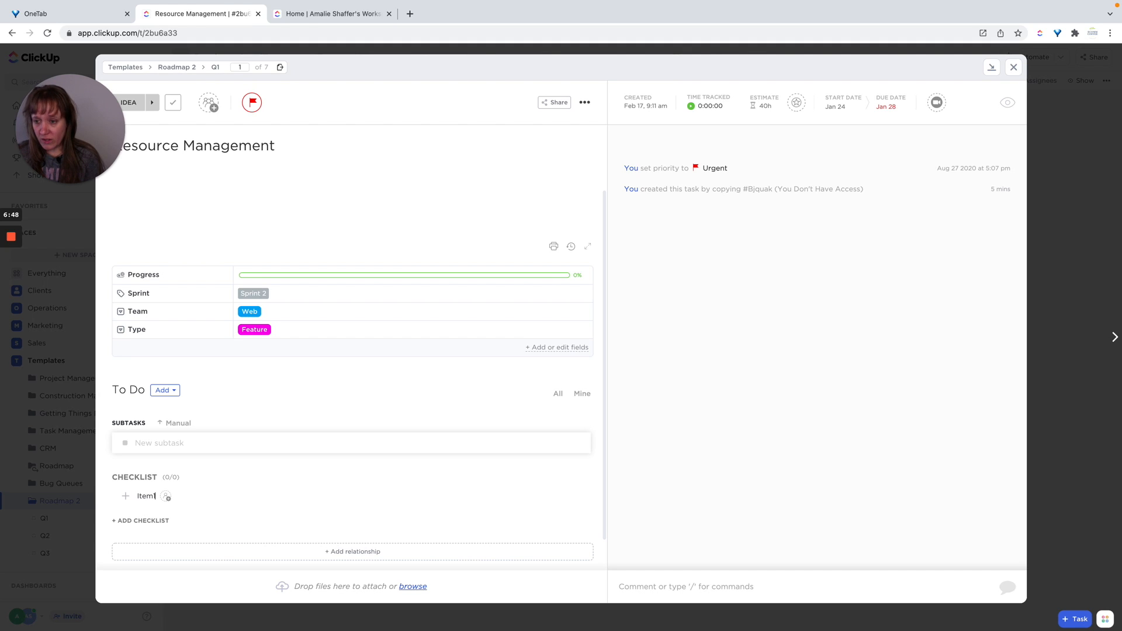
pyautogui.press('Return')
# Add "Item 2" and "Item 3" to the Resource Management checklist
pyautogui.write('Item 2')
pyautogui.press('Return')
pyautogui.write('Items')
pyautogui.press('BackSpace')
pyautogui.write('3')
pyautogui.press('Return')
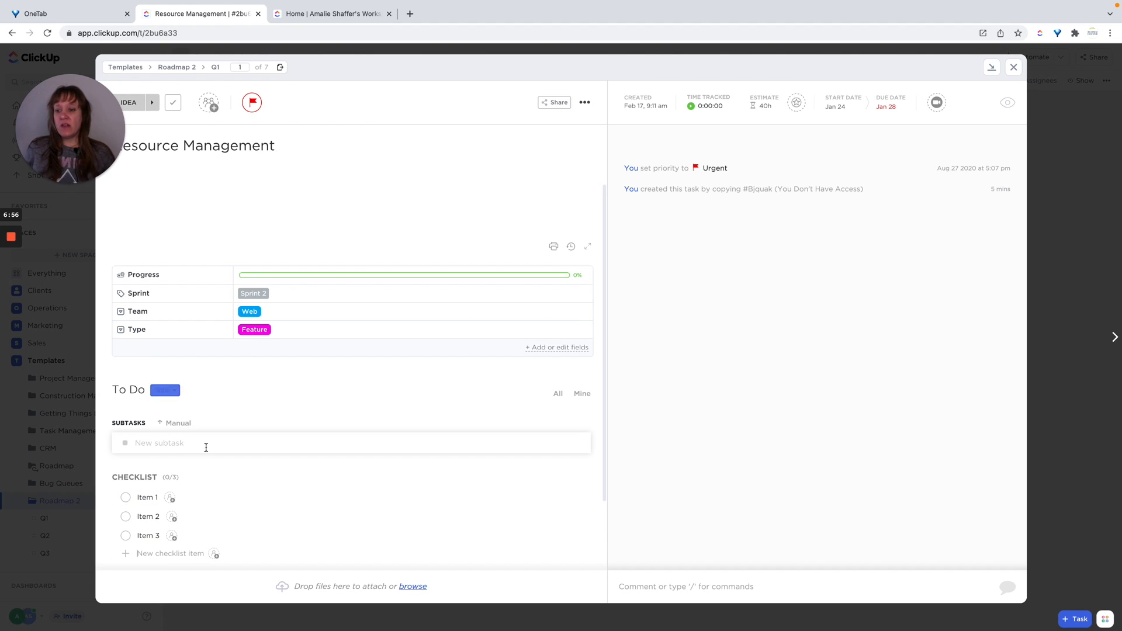
# Check off all three checklist items, display the completed ones, and reload the page to refresh the task's progress
pyautogui.click(126, 497)
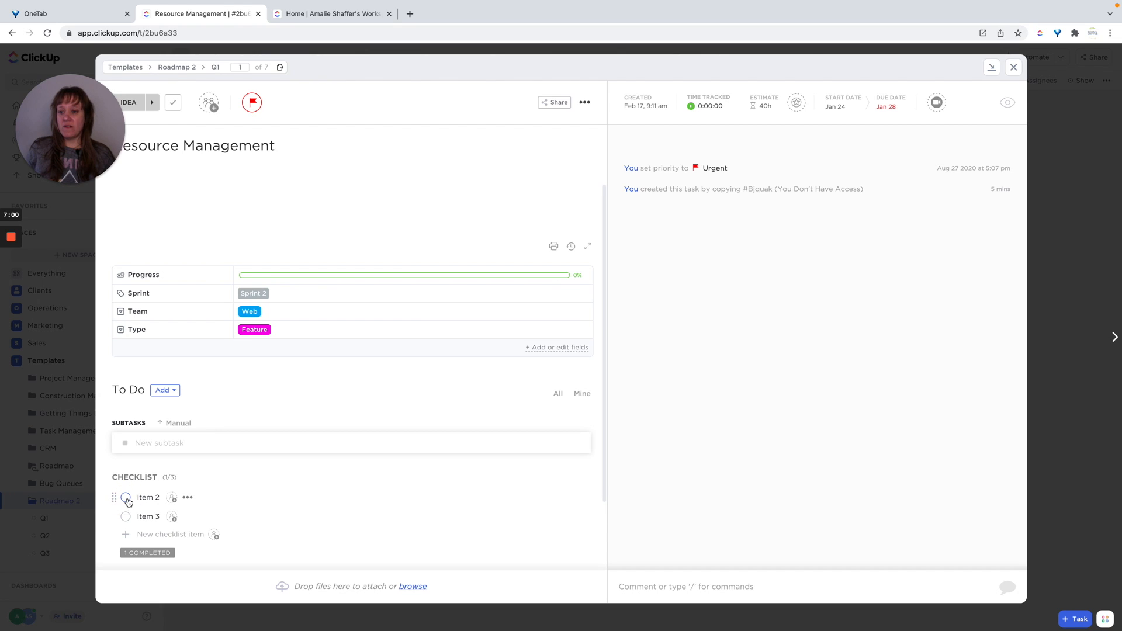
pyautogui.click(126, 498)
pyautogui.click(126, 499)
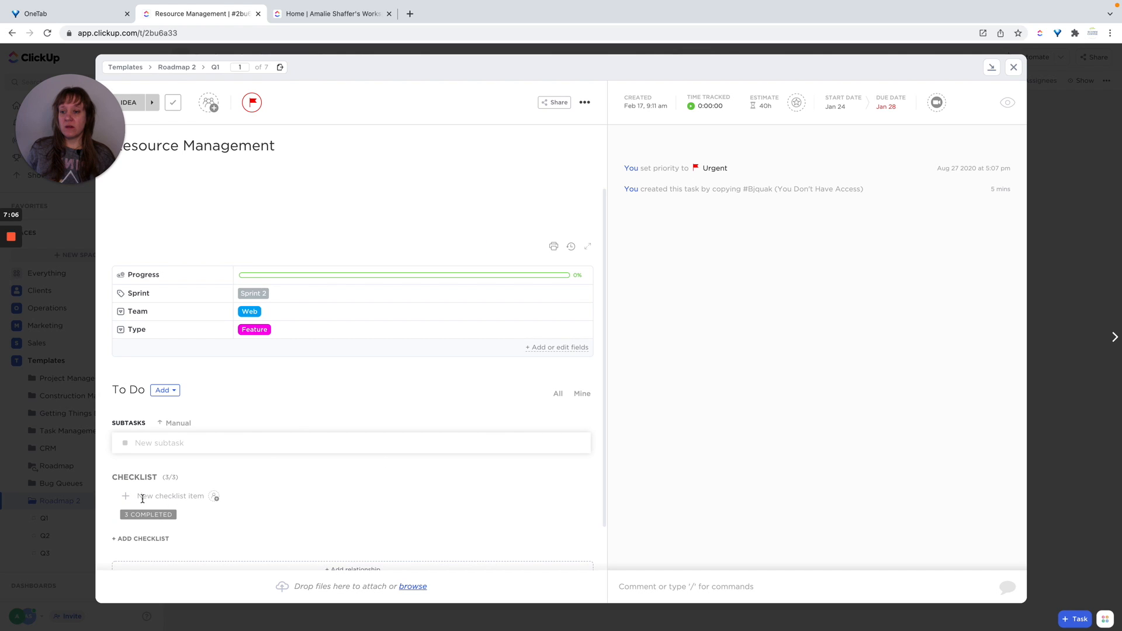
pyautogui.click(129, 516)
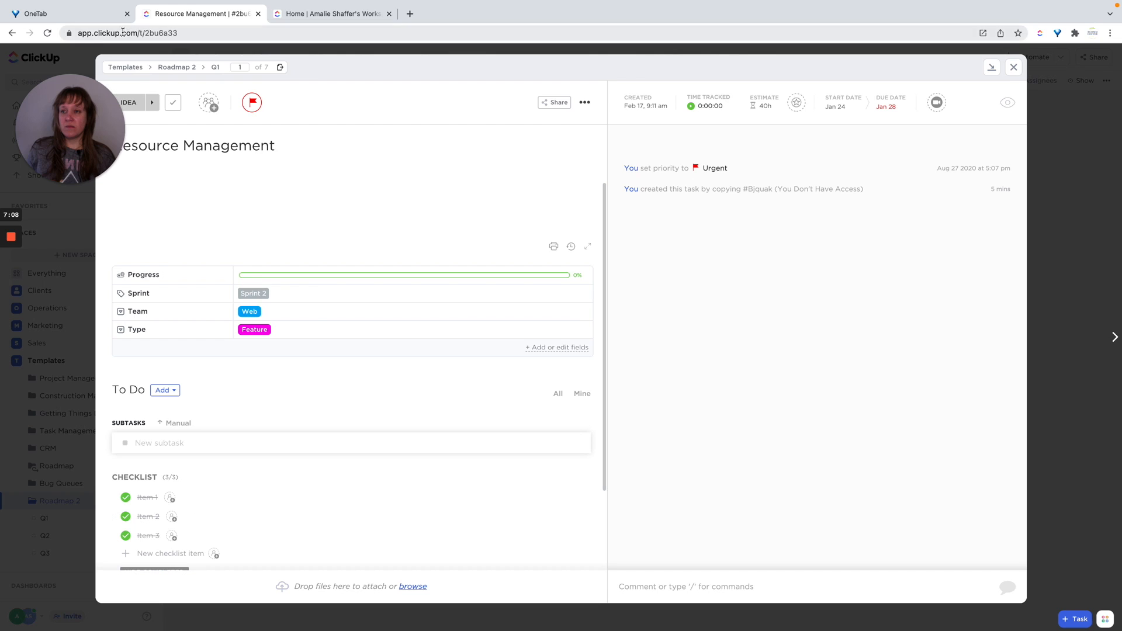
pyautogui.click(47, 33)
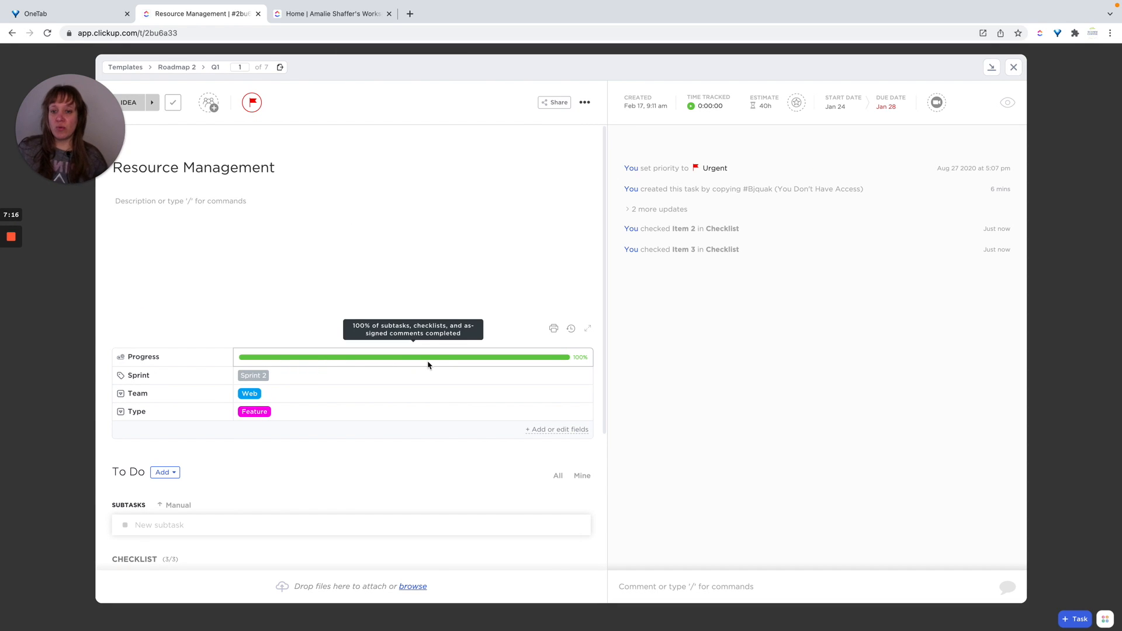
# Add the entries "Item 4" and "Item" to the Resource Management checklist
pyautogui.scroll(-3, 233, 300)
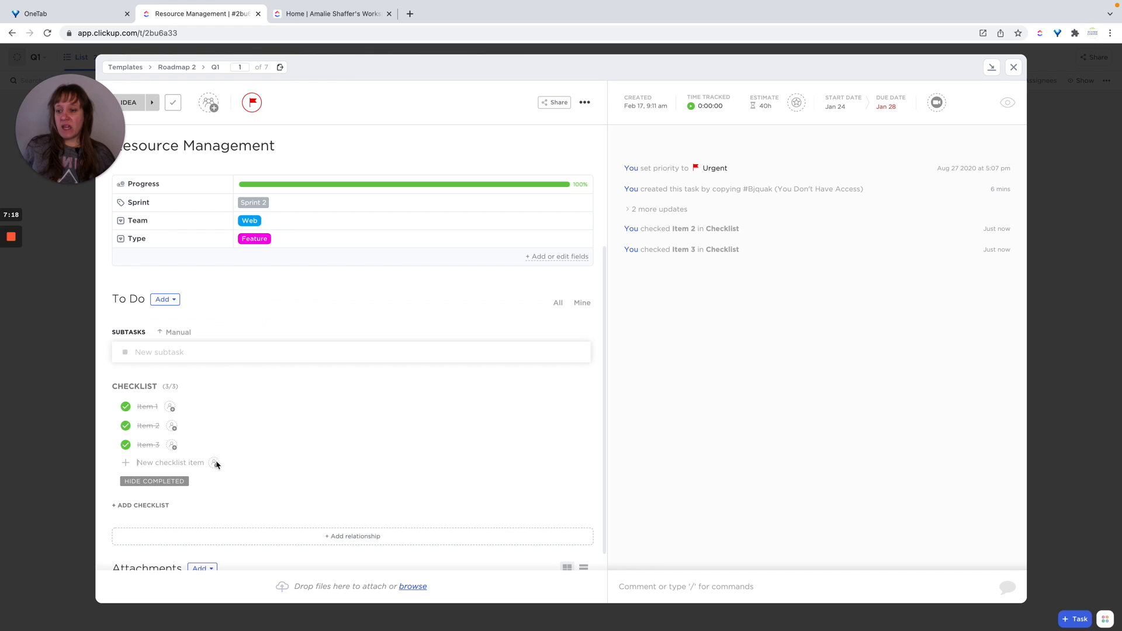
pyautogui.click(146, 462)
pyautogui.write('Item')
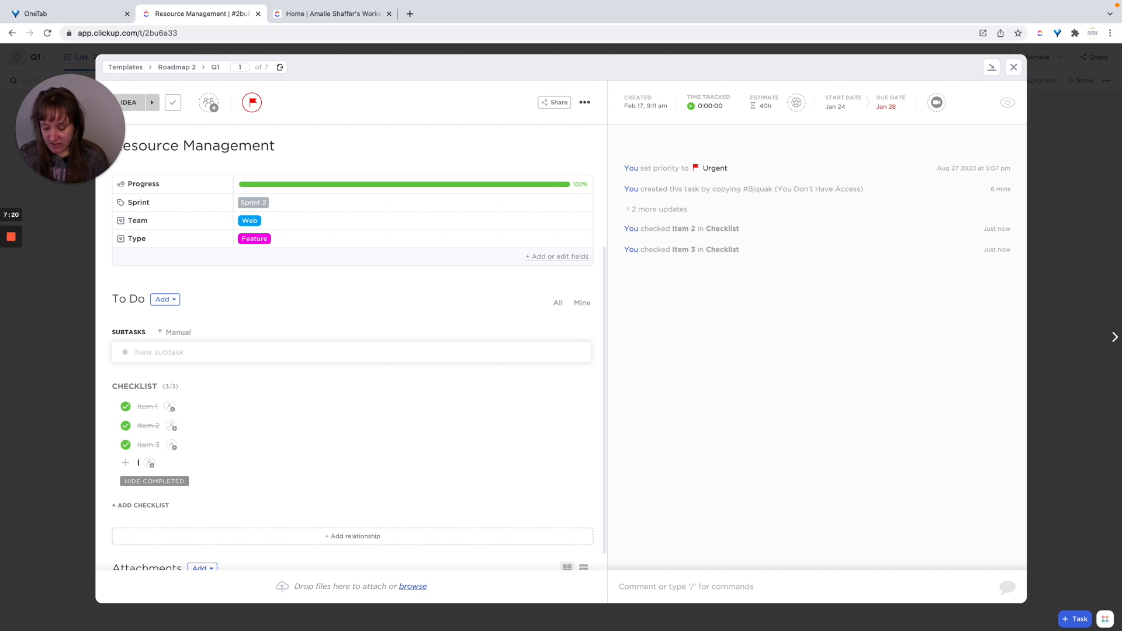
pyautogui.write(' 4')
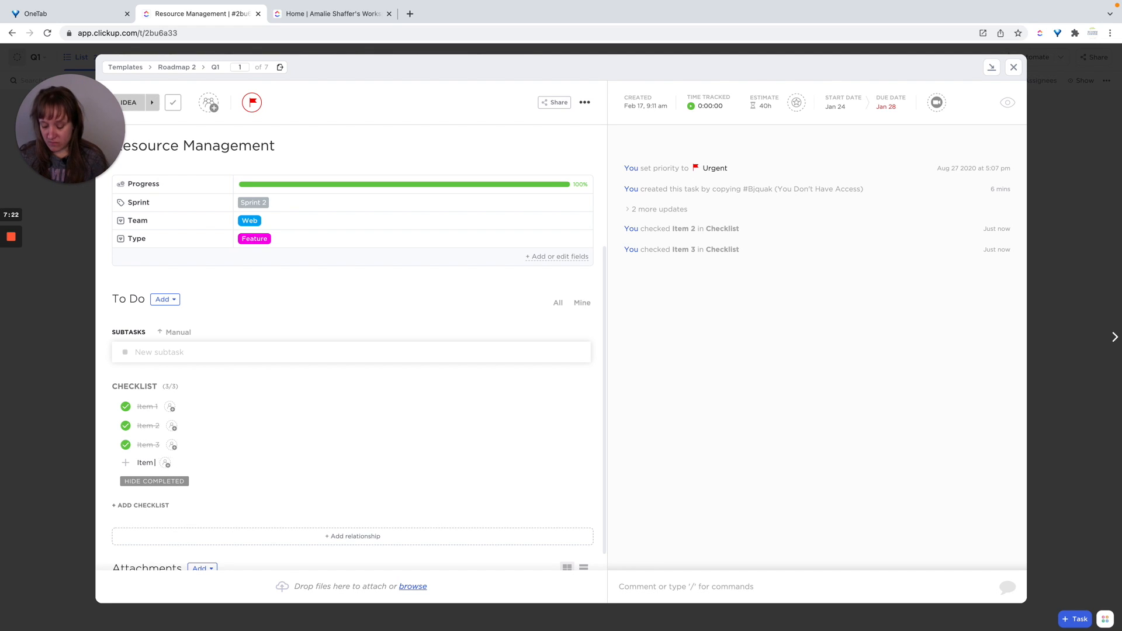
pyautogui.press('Return')
pyautogui.write('Item')
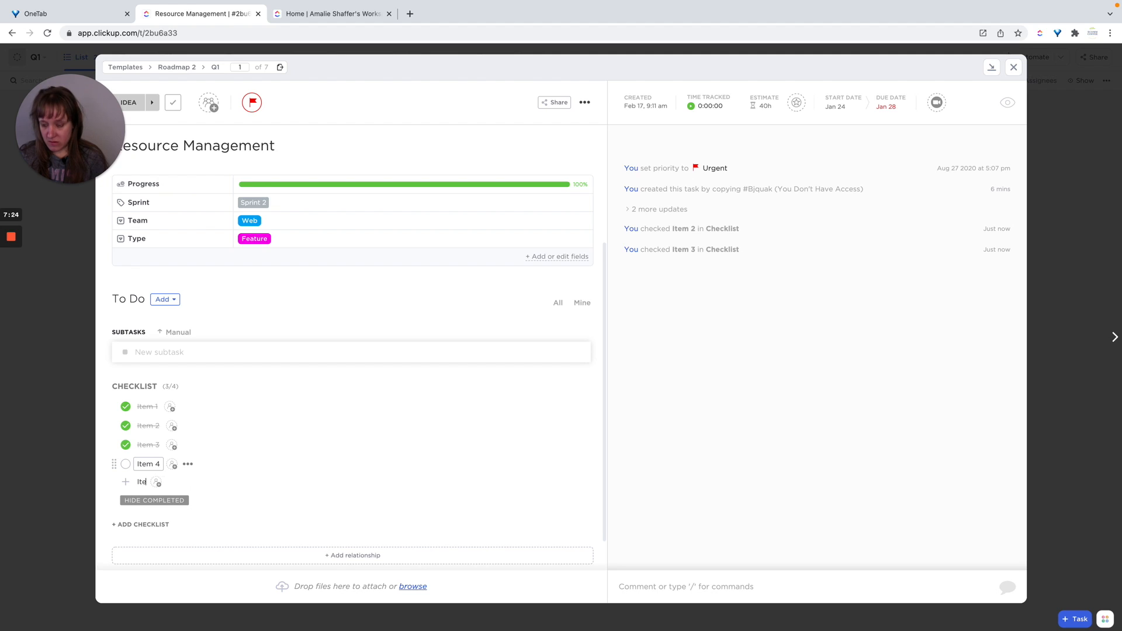
pyautogui.press('Return')
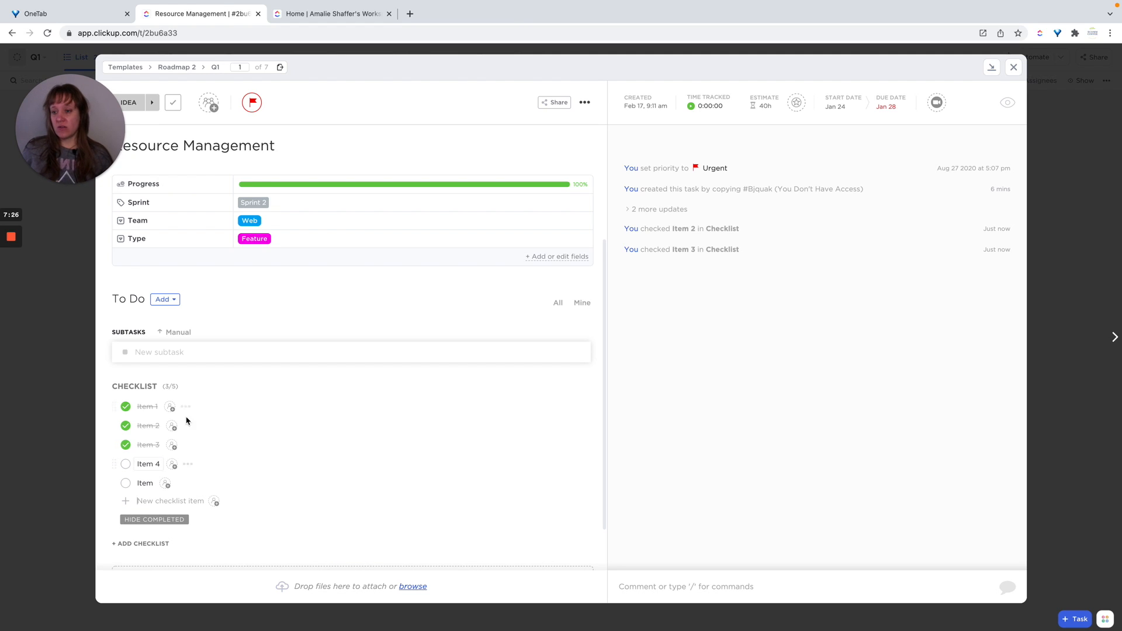
pyautogui.click(782, 495)
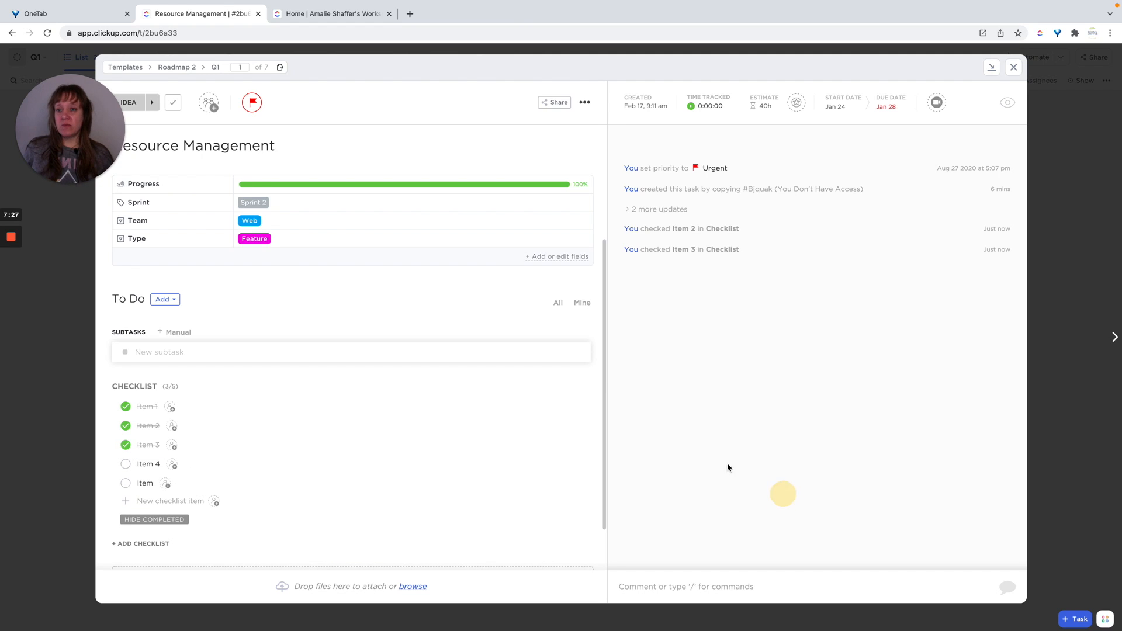
# Reload the page to refresh the Resource Management progress, review its fields and checklist, and close the task
pyautogui.click(47, 32)
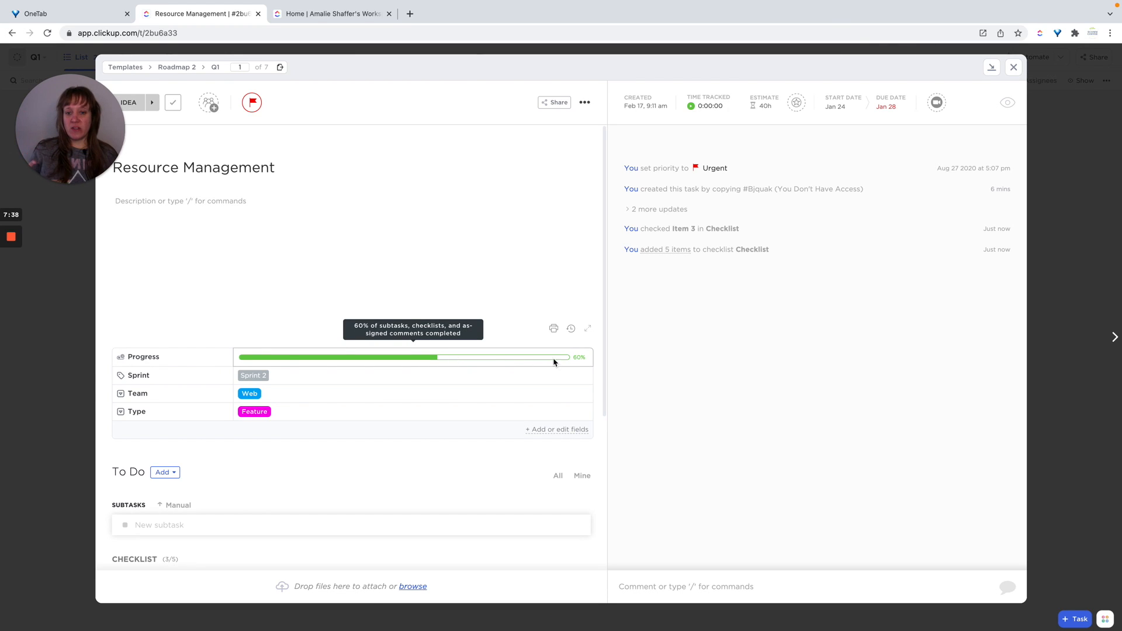
pyautogui.scroll(-2, 372, 308)
pyautogui.scroll(-3, 375, 312)
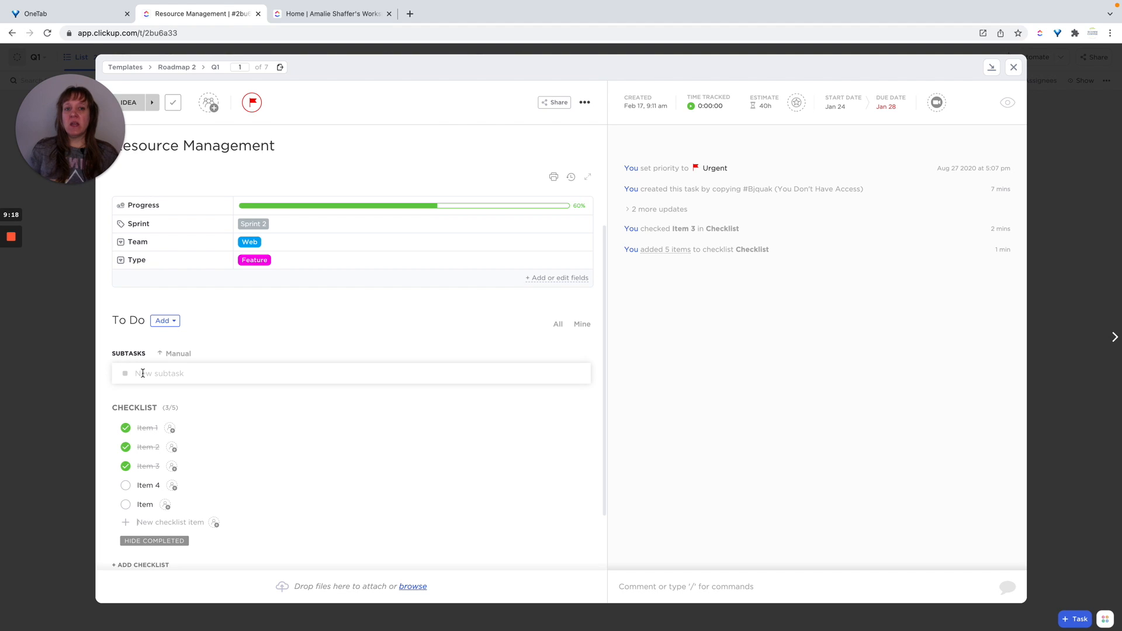
pyautogui.click(1014, 67)
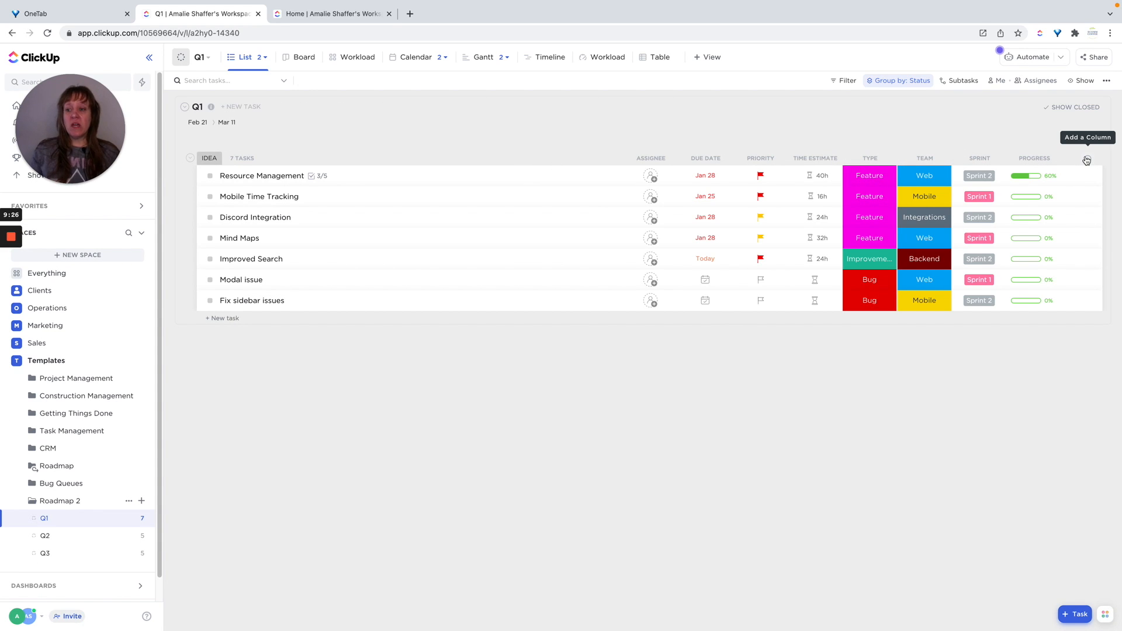
# Open the Roadmap 2 folder and set the Q1 list's start date to 1/1/22
pyautogui.click(55, 504)
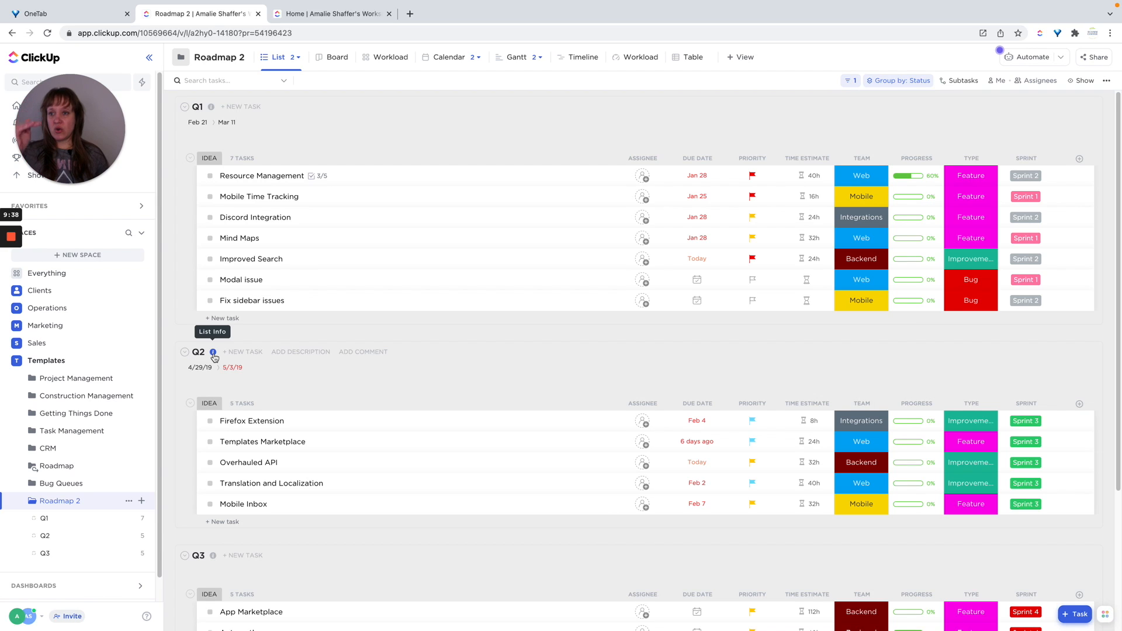
pyautogui.click(200, 123)
pyautogui.scroll(2, 307, 222)
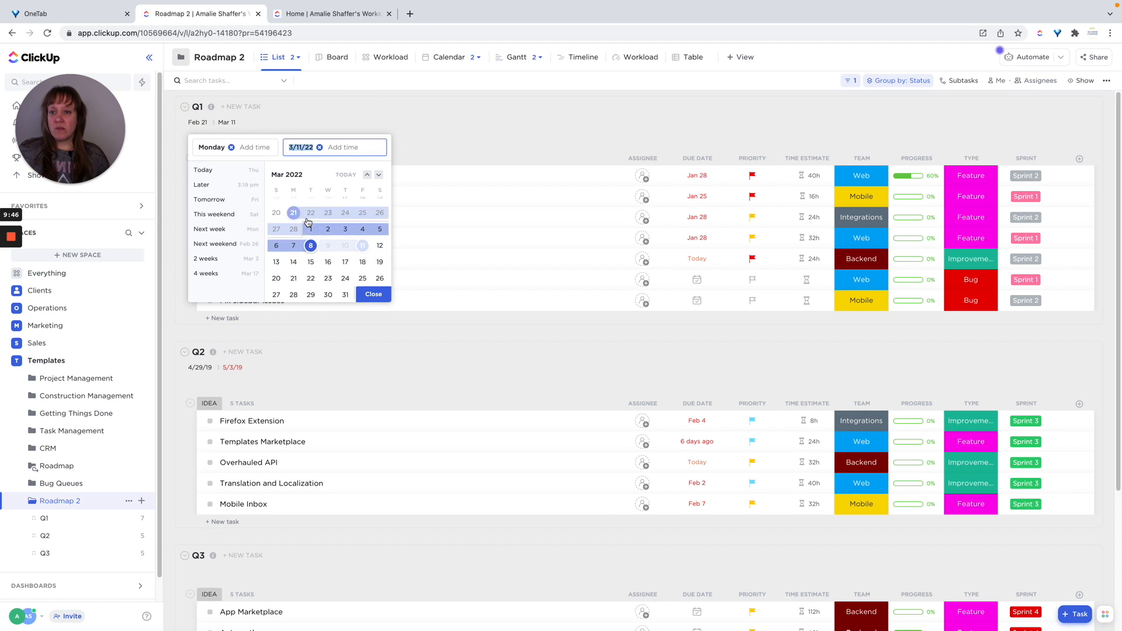
pyautogui.scroll(2, 313, 224)
pyautogui.scroll(1, 314, 224)
pyautogui.click(379, 206)
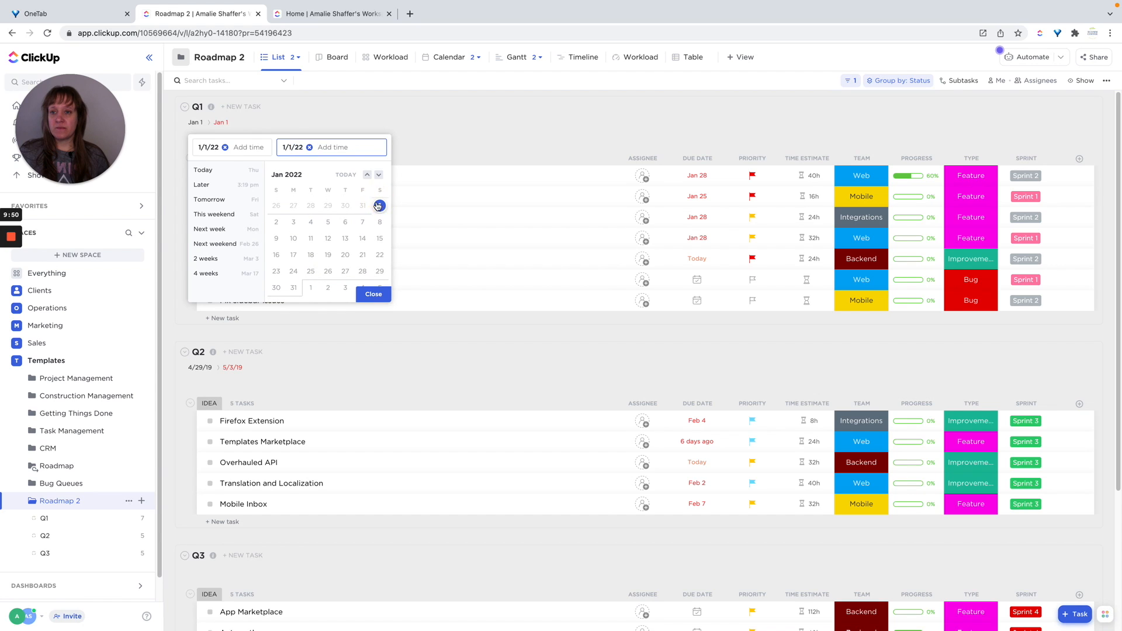
# Set the Q1 list's due date to 3/31/22 and close the date picker
pyautogui.scroll(-3, 311, 248)
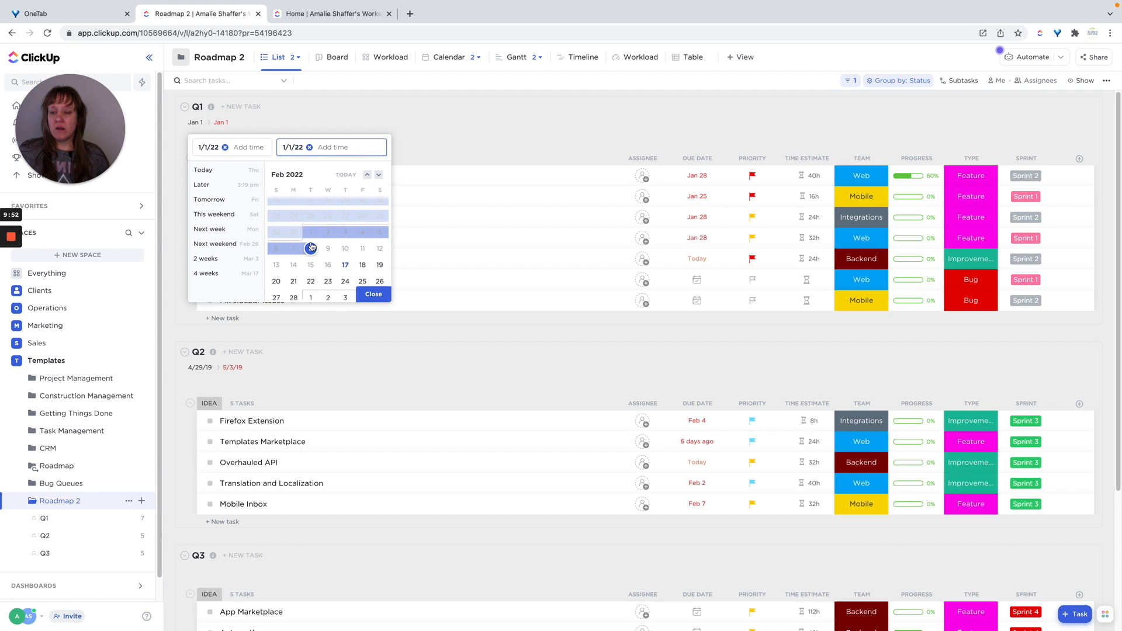
pyautogui.scroll(-3, 312, 246)
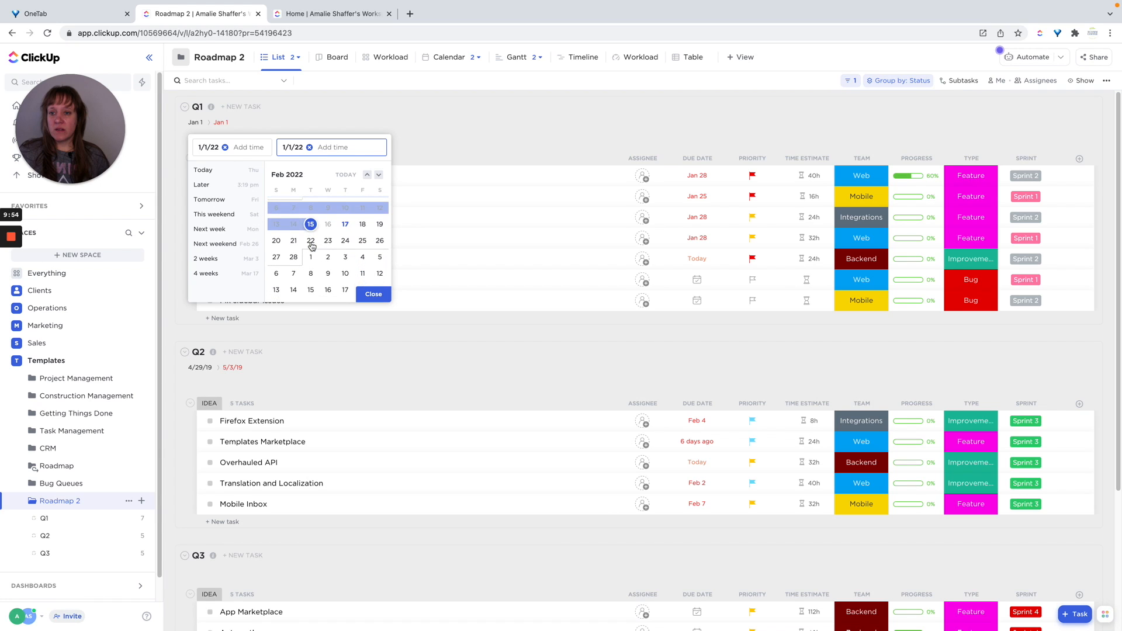
pyautogui.scroll(-9, 312, 246)
pyautogui.scroll(4, 312, 246)
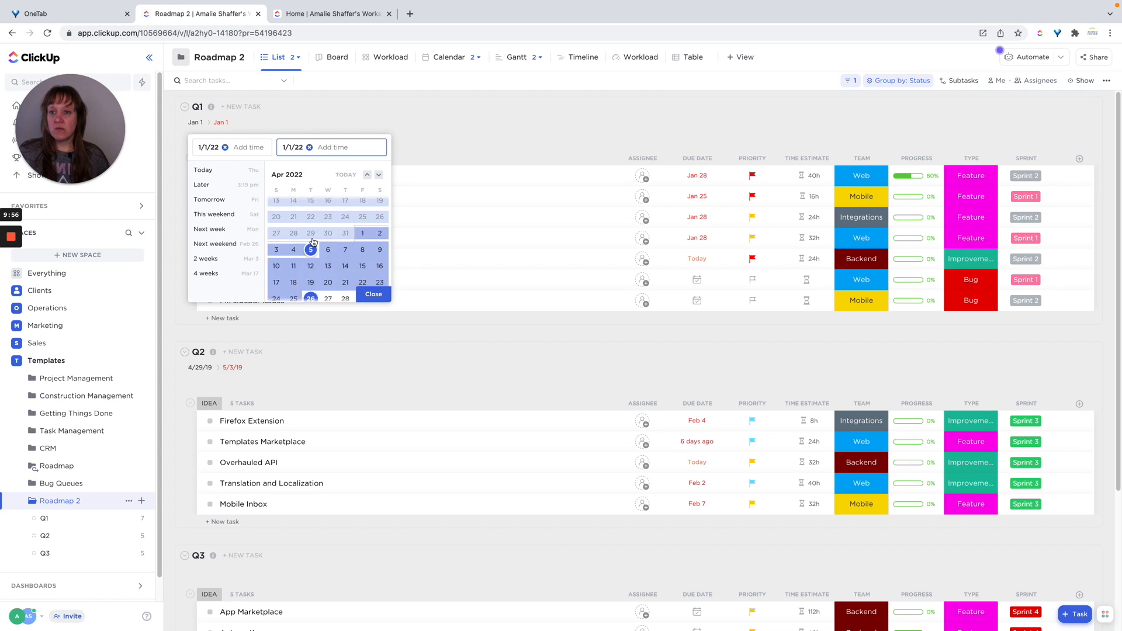
pyautogui.click(345, 236)
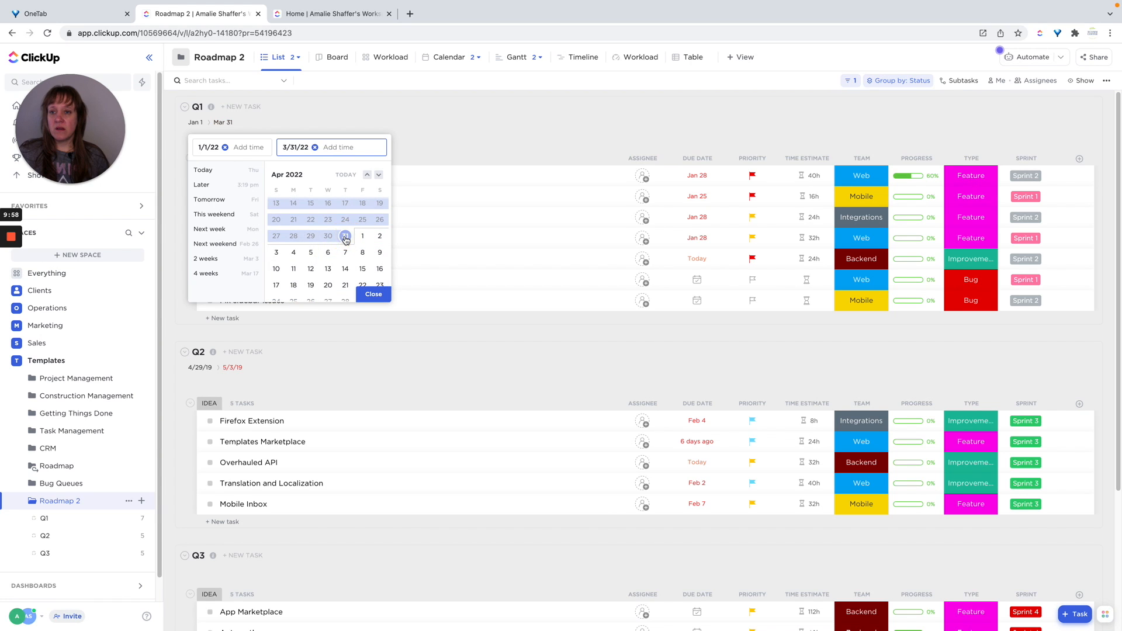
pyautogui.click(372, 294)
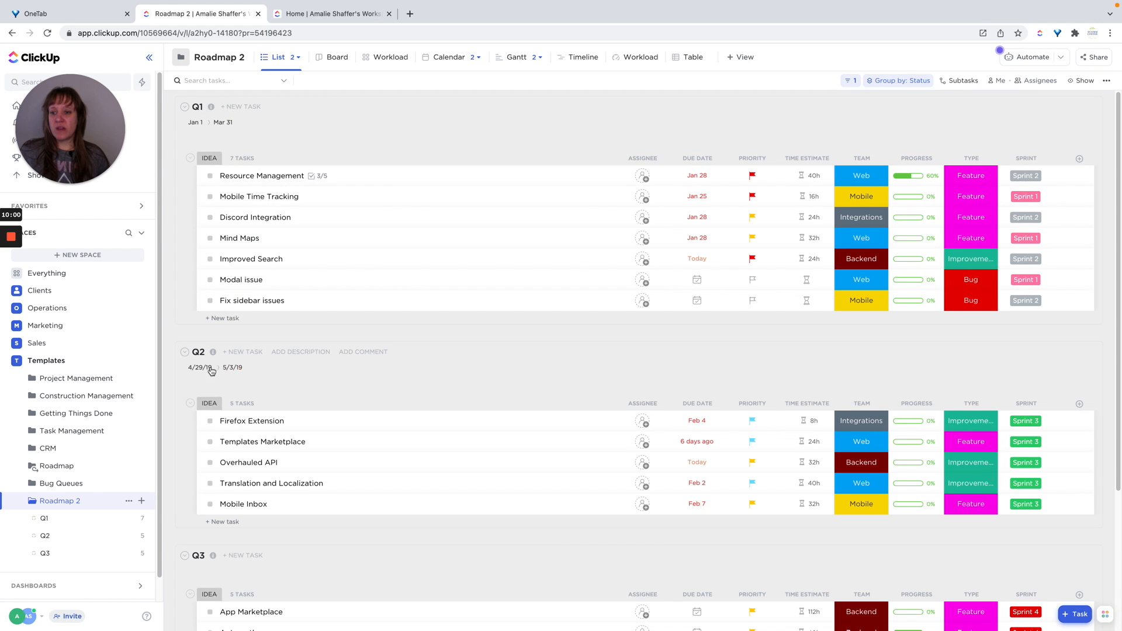
# Duplicate the Q3 list as "Q4" in the Roadmap 2 folder, copying everything, and open the new list
pyautogui.scroll(-1, 318, 359)
pyautogui.scroll(-5, 317, 358)
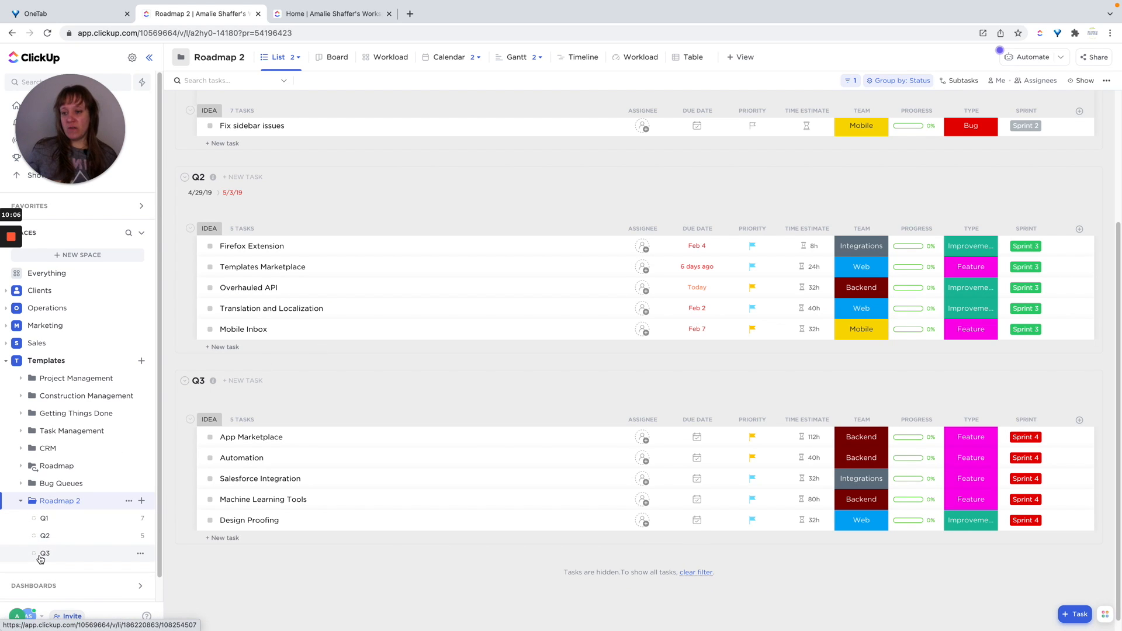
pyautogui.click(141, 557)
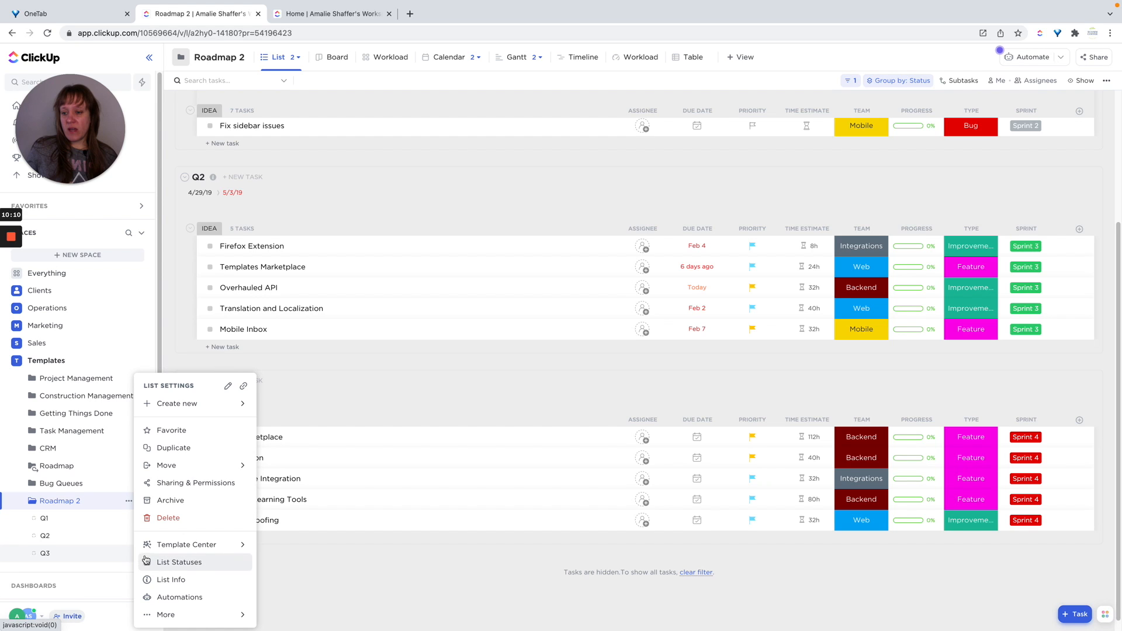
pyautogui.click(178, 449)
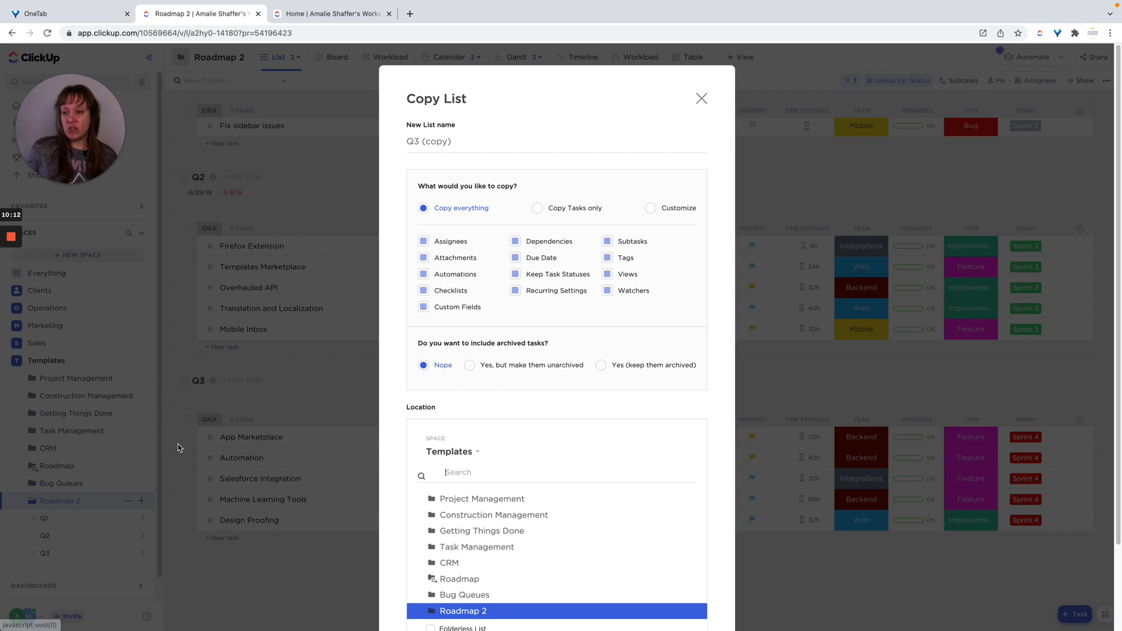
pyautogui.moveTo(465, 145); pyautogui.dragTo(381, 143)
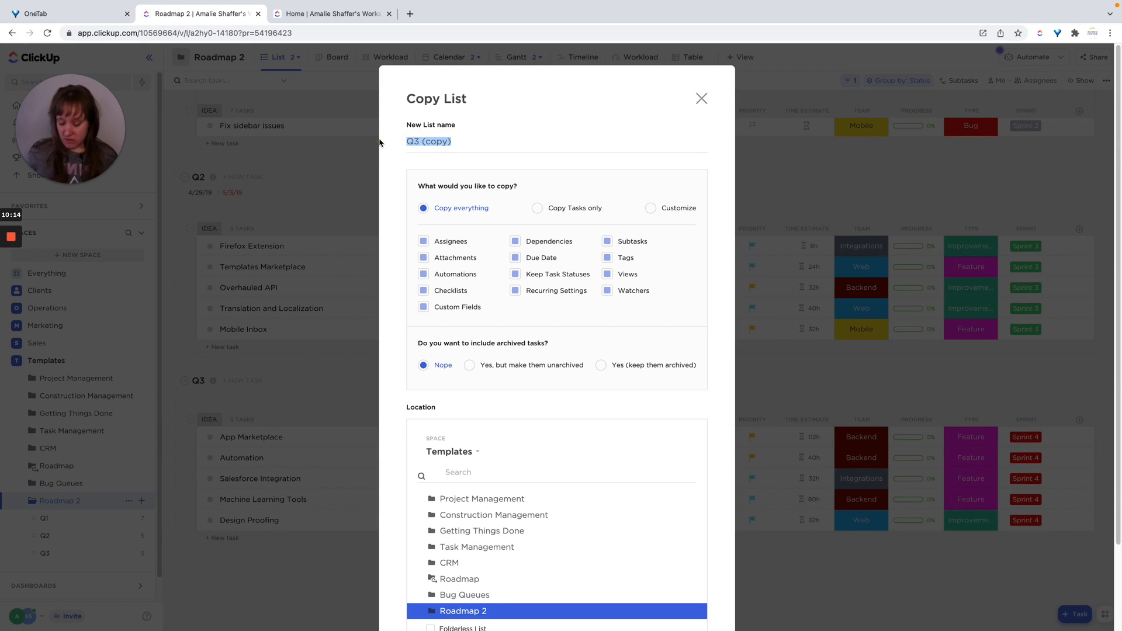
pyautogui.write('Q4')
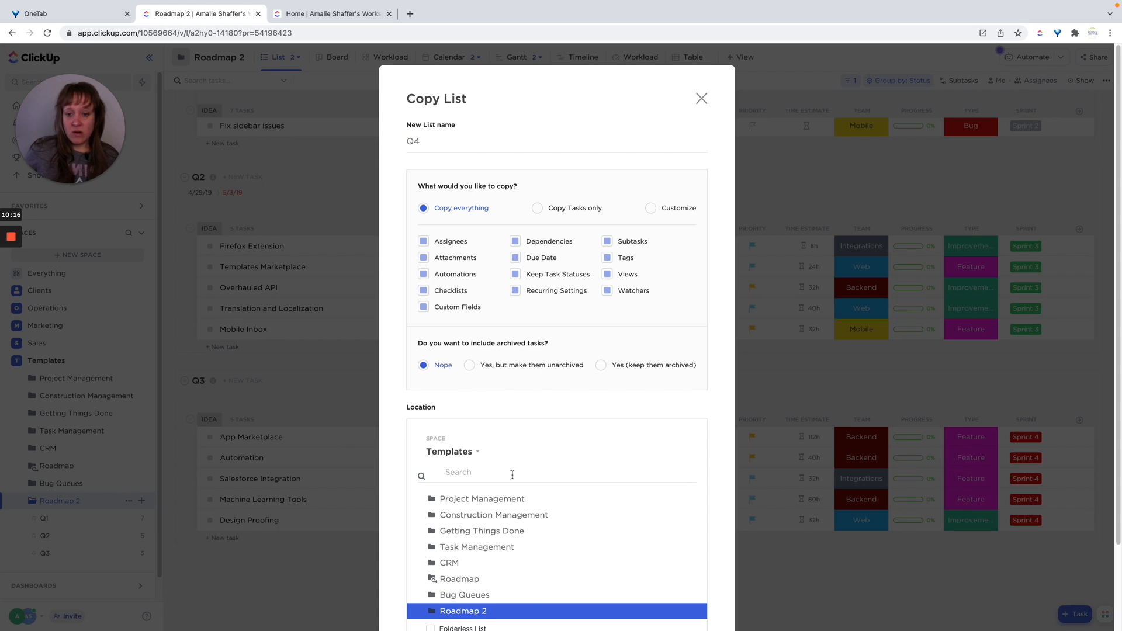
pyautogui.scroll(-2, 584, 406)
pyautogui.click(670, 577)
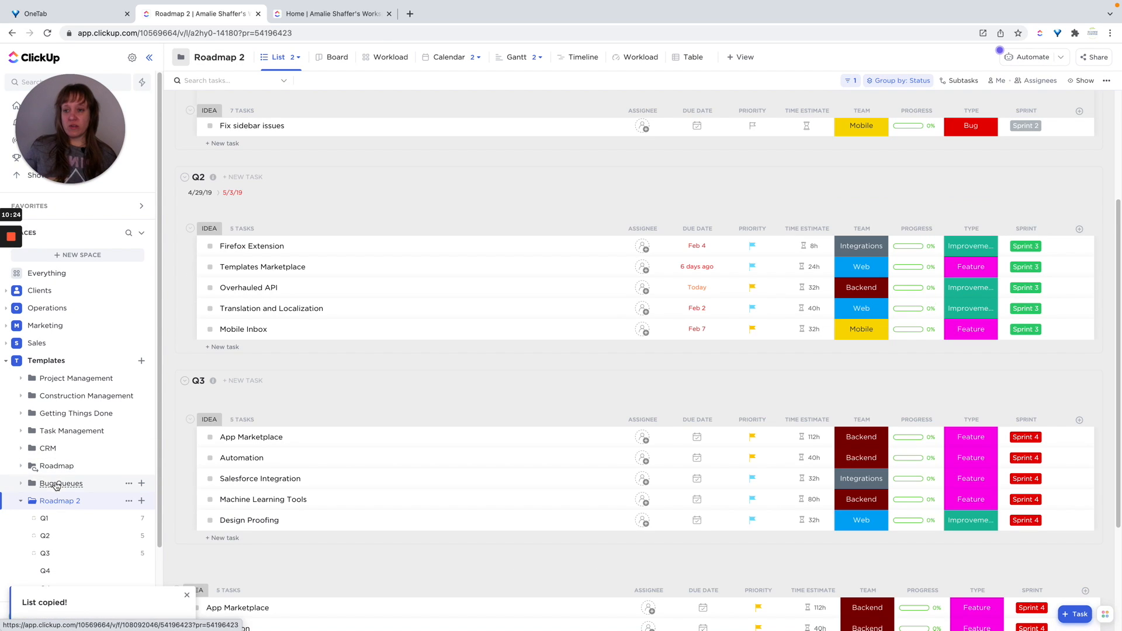
pyautogui.scroll(-4, 281, 418)
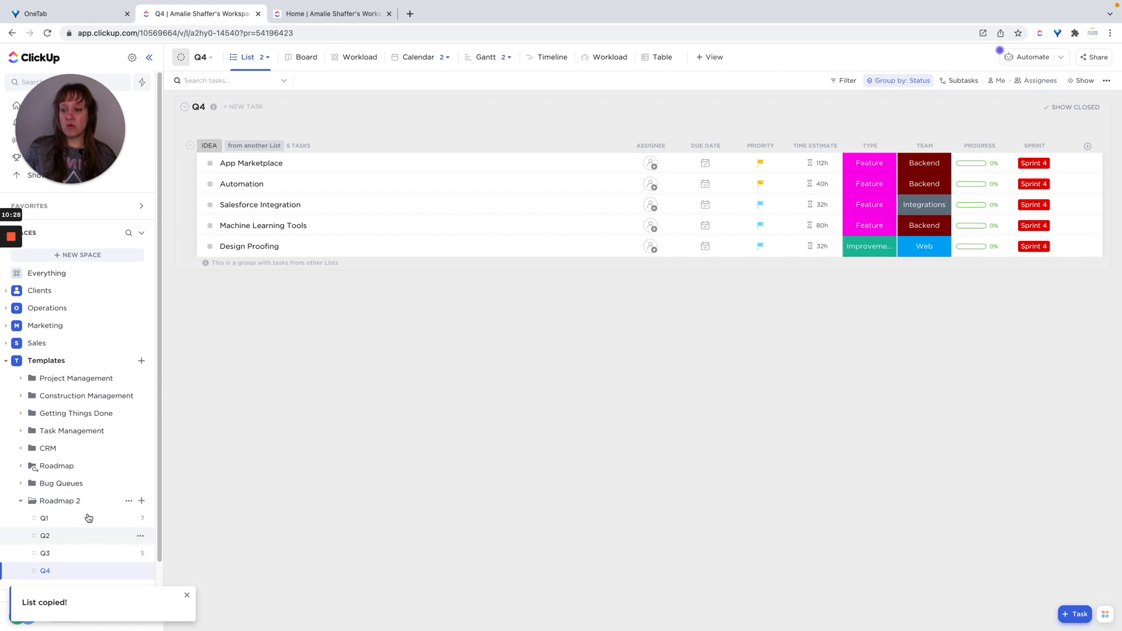
# Return to the Roadmap 2 folder and review the Resource Management time estimate and the tasks in the quarterly lists
pyautogui.click(72, 502)
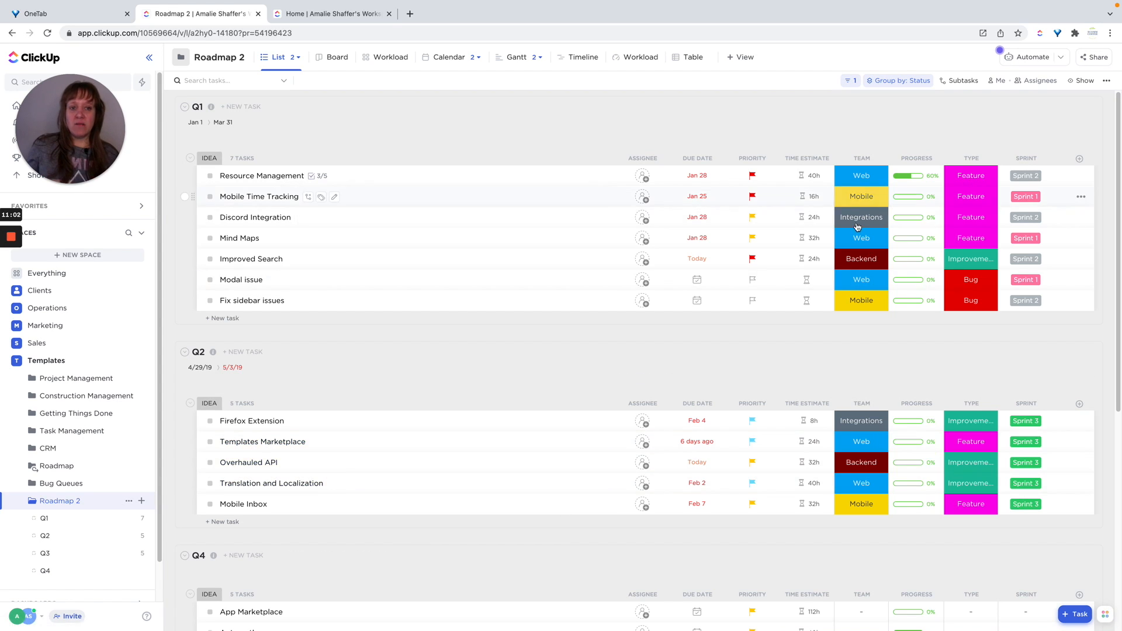
pyautogui.click(813, 176)
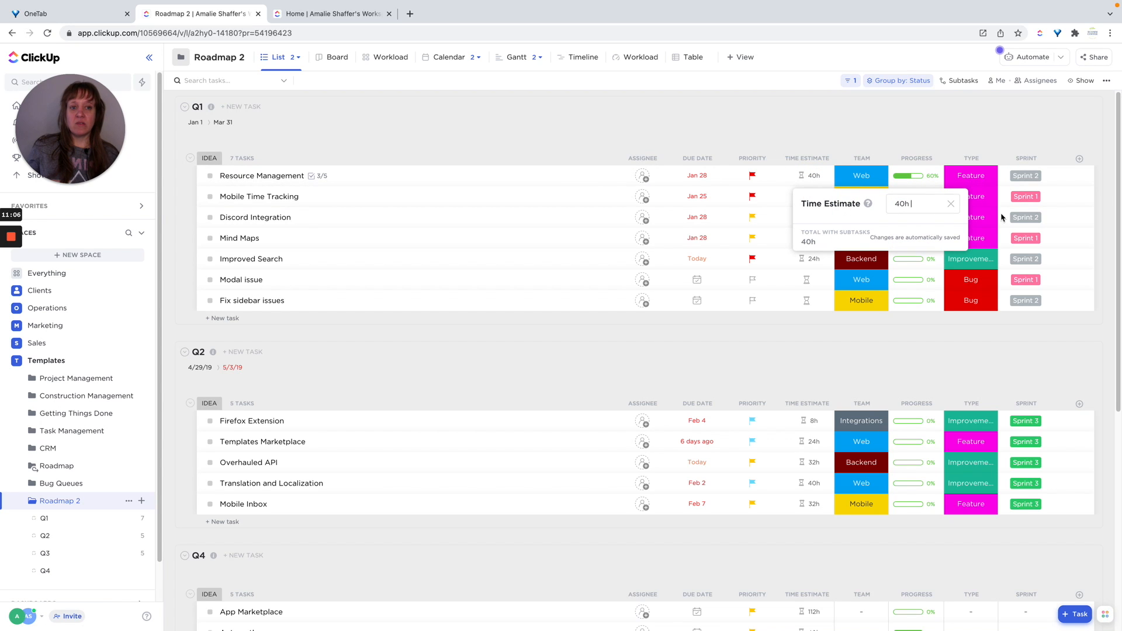
pyautogui.click(781, 128)
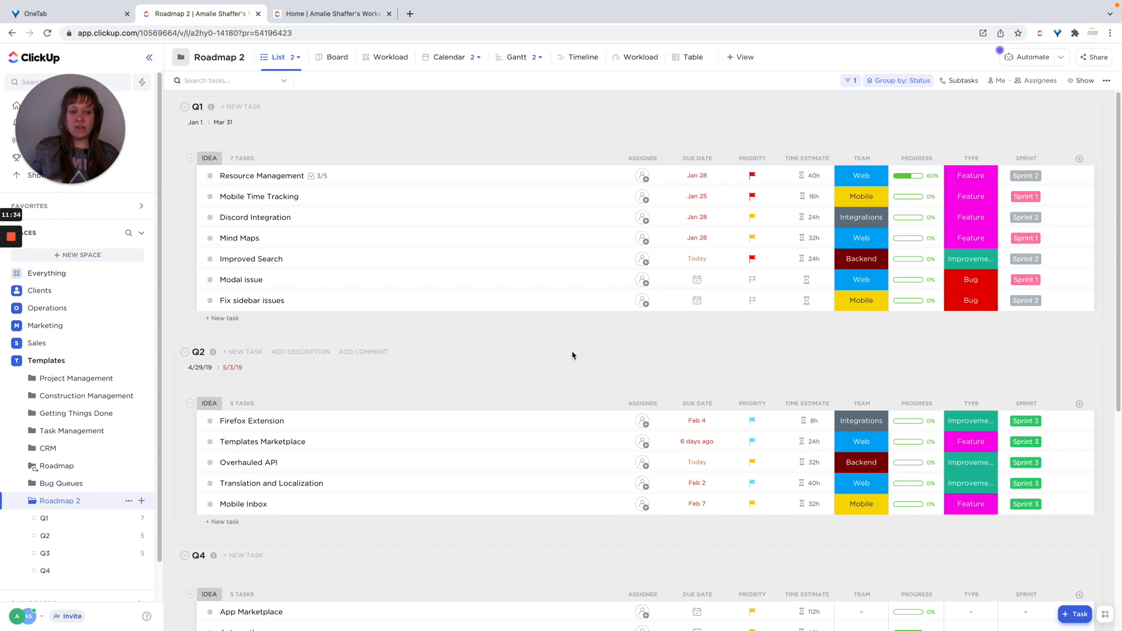
pyautogui.scroll(-5, 572, 355)
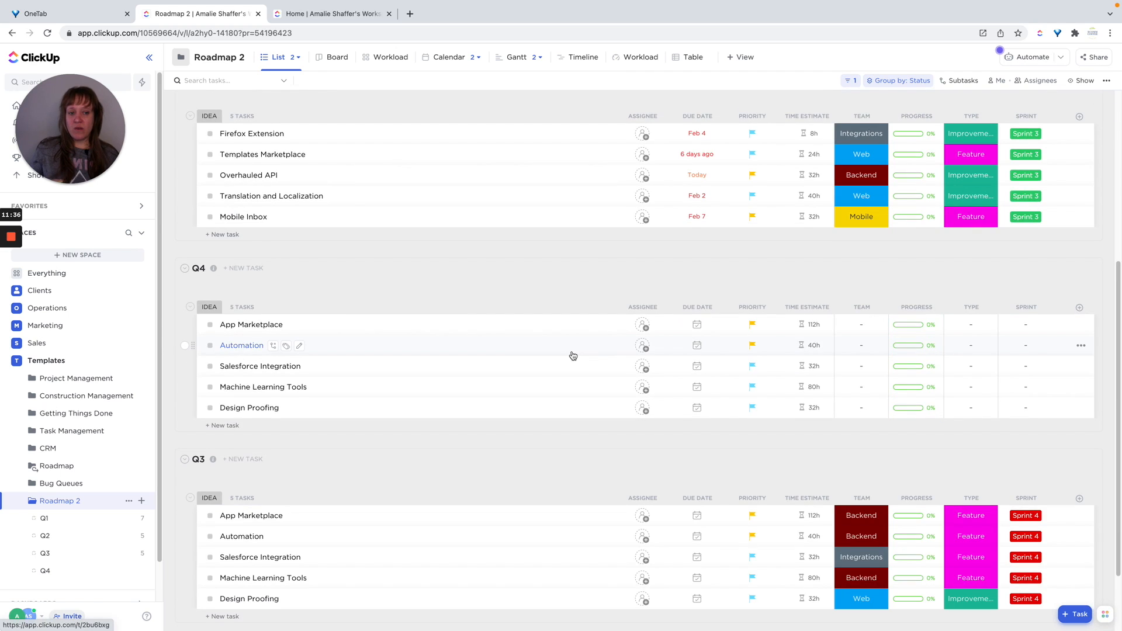
pyautogui.scroll(-1, 573, 355)
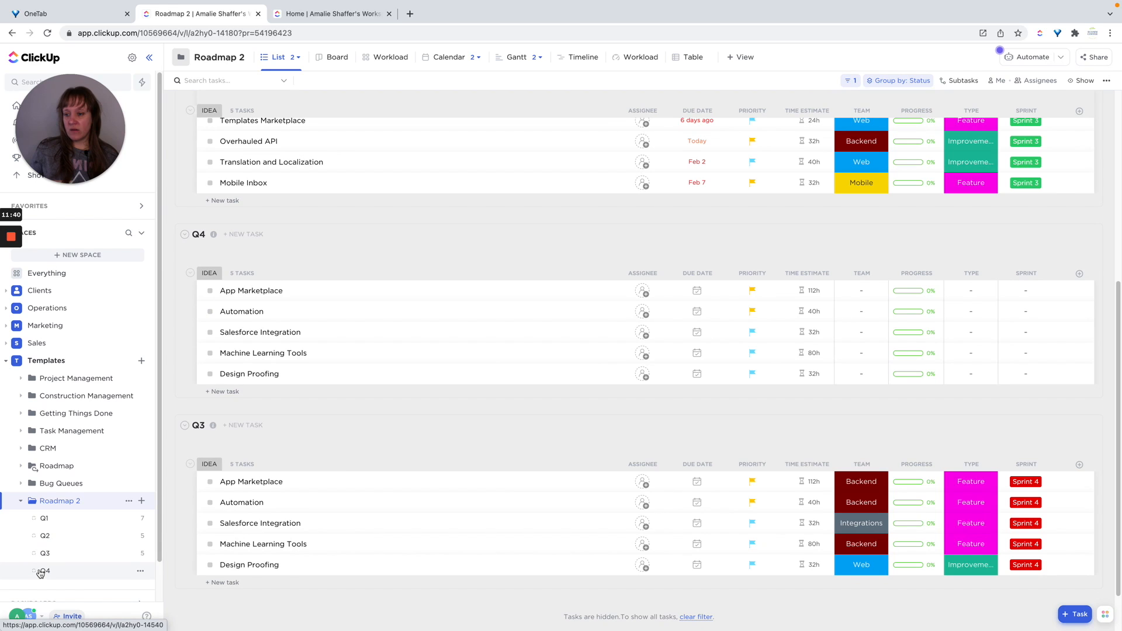
pyautogui.scroll(5, 430, 335)
# Open the Q1 list and turn on the display of empty statuses
pyautogui.click(59, 520)
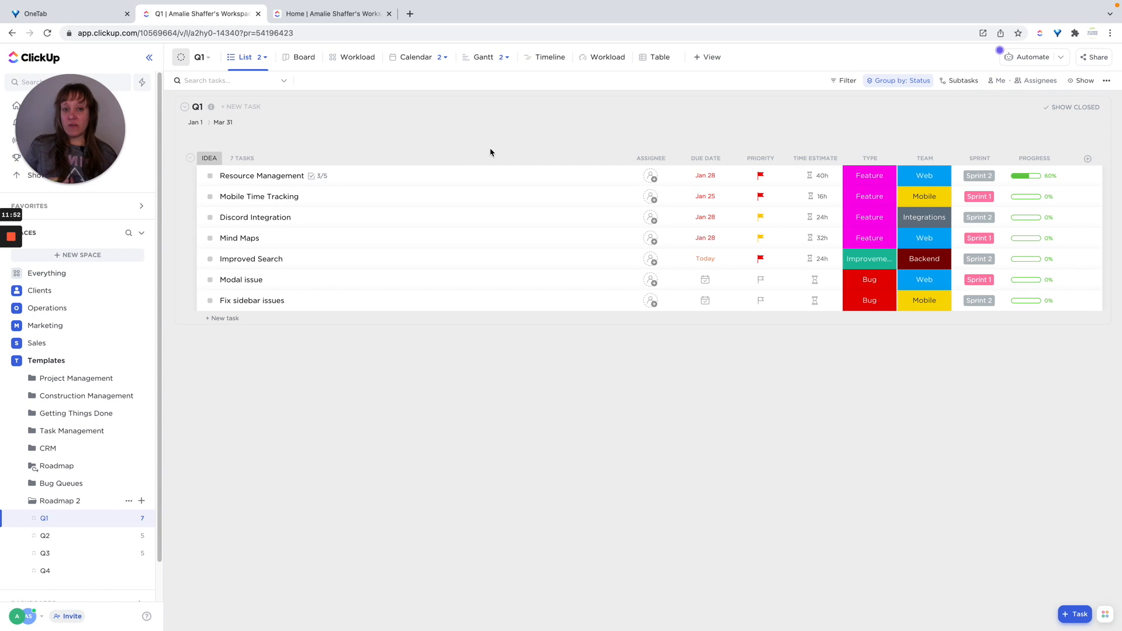
pyautogui.click(1081, 80)
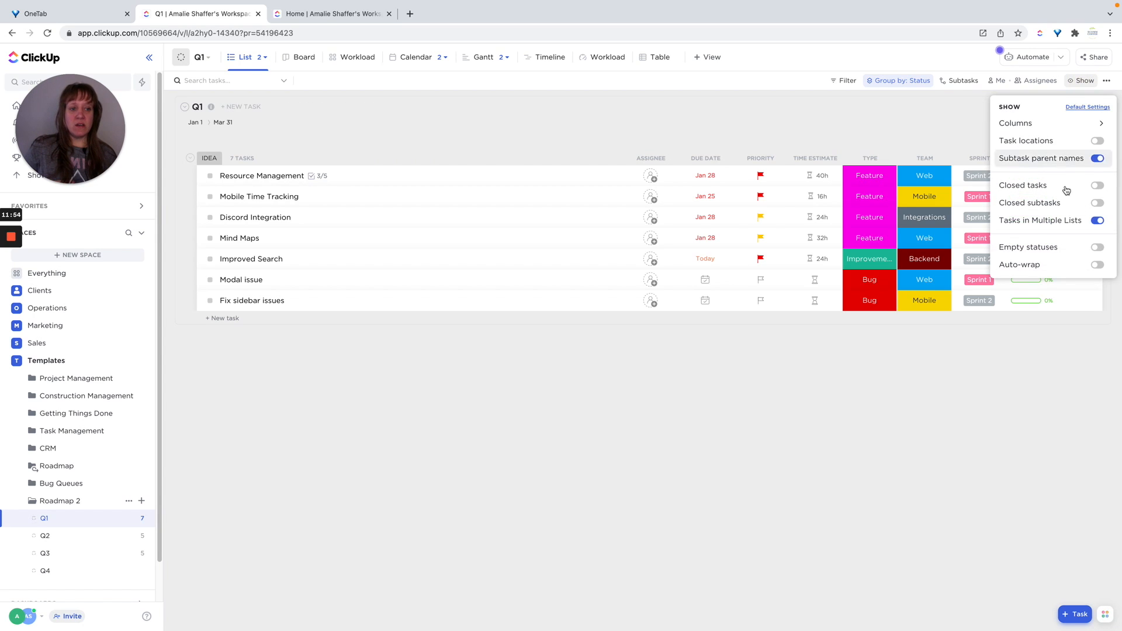
pyautogui.click(1096, 248)
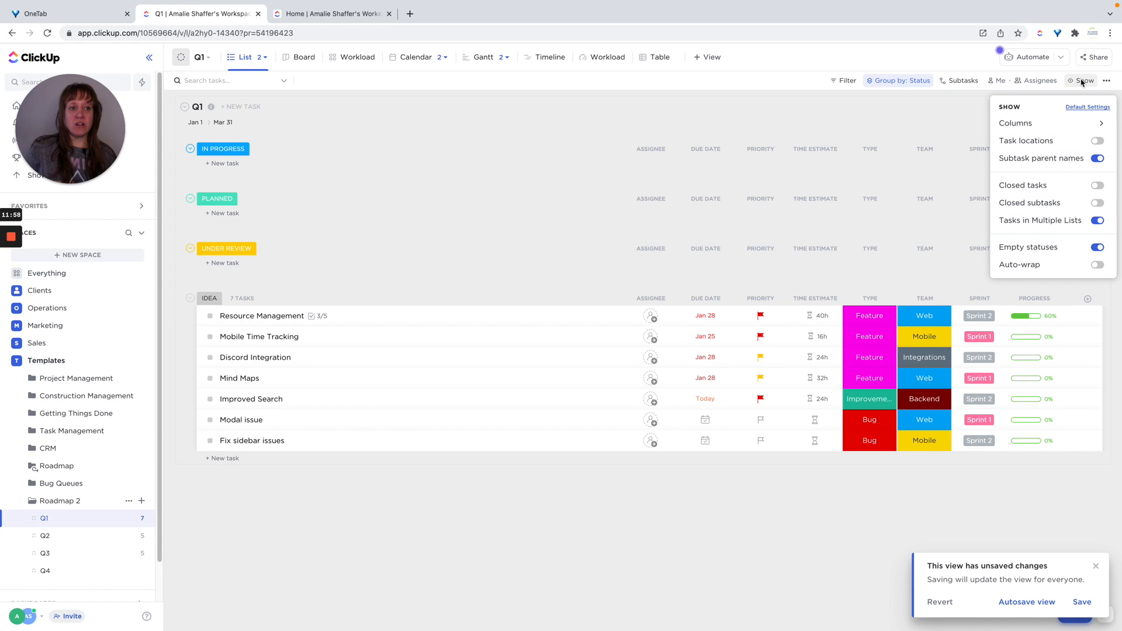
# Reverse the status grouping order so Idea comes first and In Progress last, and save the view
pyautogui.click(888, 81)
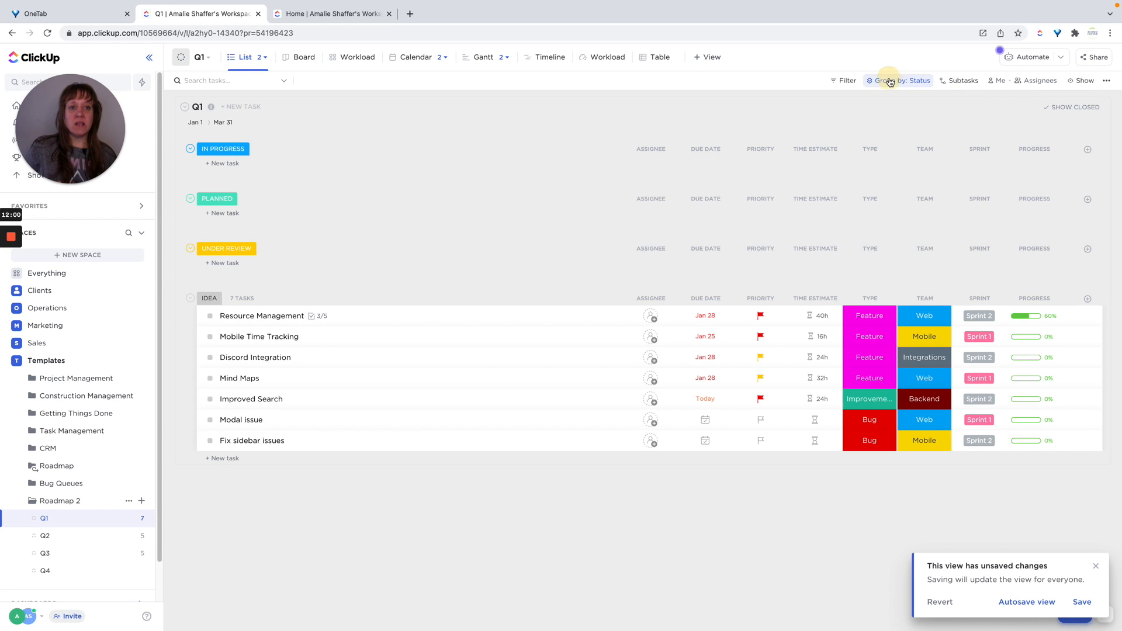
pyautogui.click(877, 125)
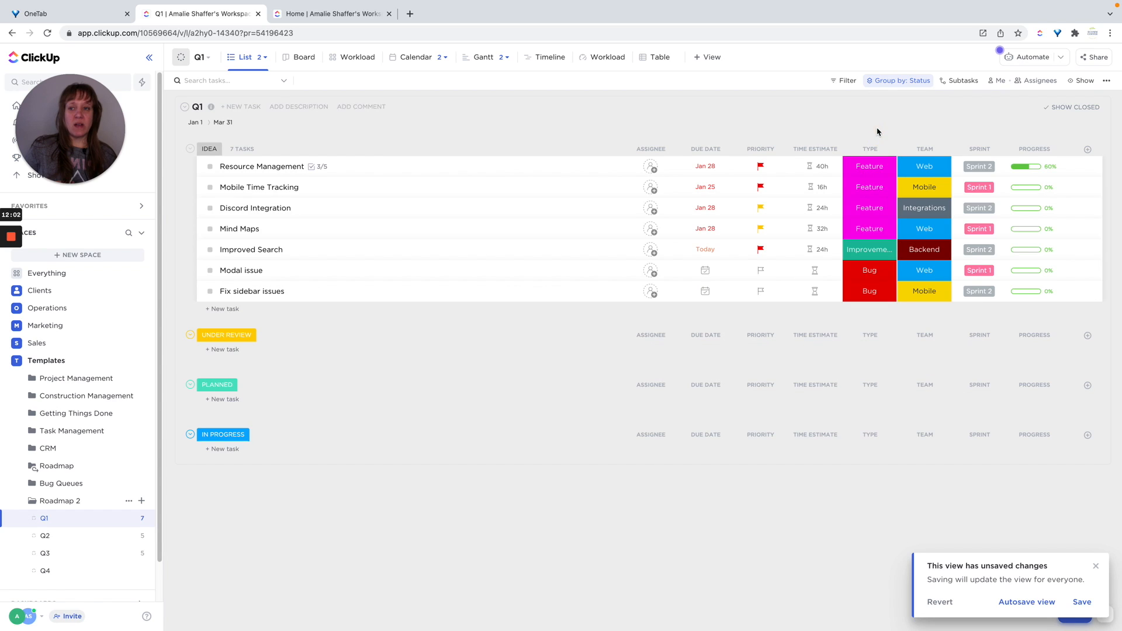
pyautogui.click(1083, 605)
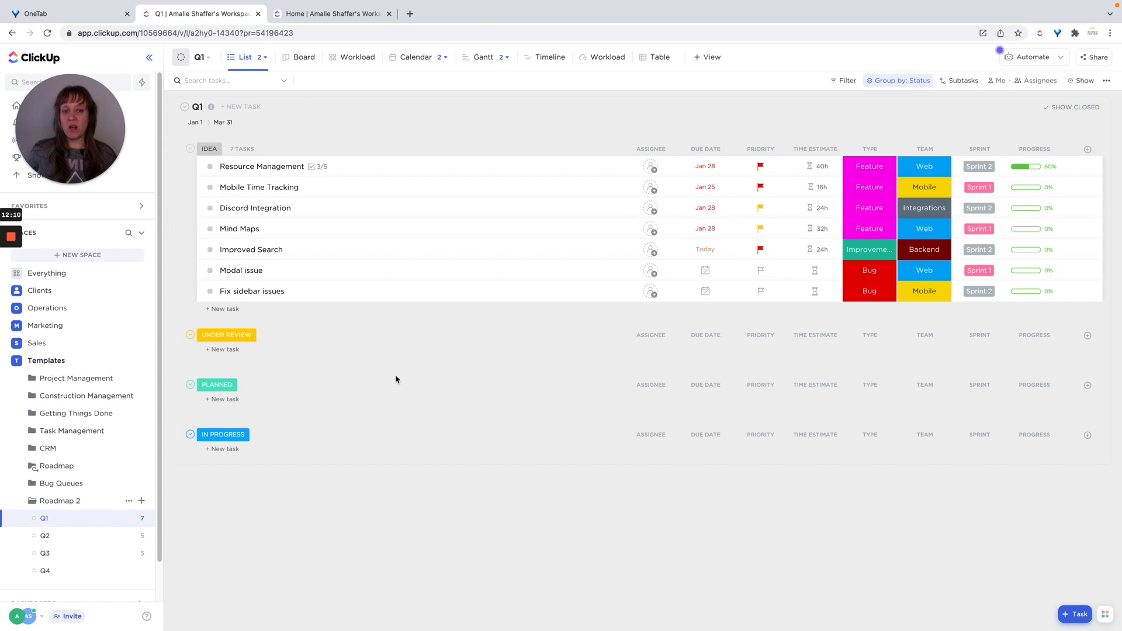
# Turn on the display of closed tasks in the Q1 list and save the view
pyautogui.click(1083, 83)
pyautogui.click(1097, 186)
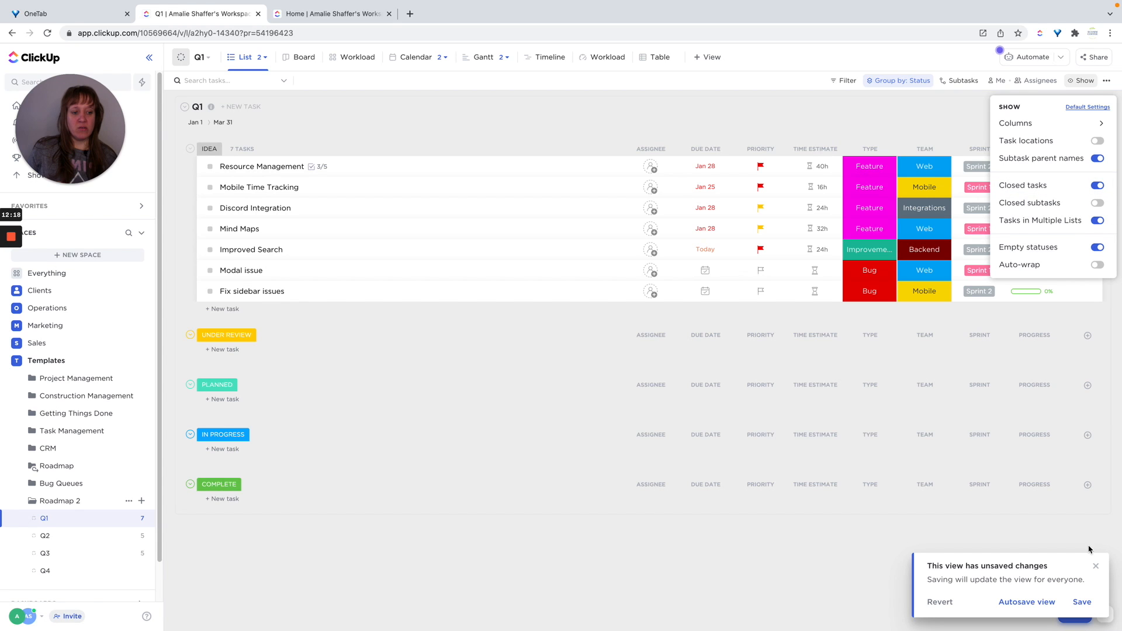
pyautogui.click(1082, 602)
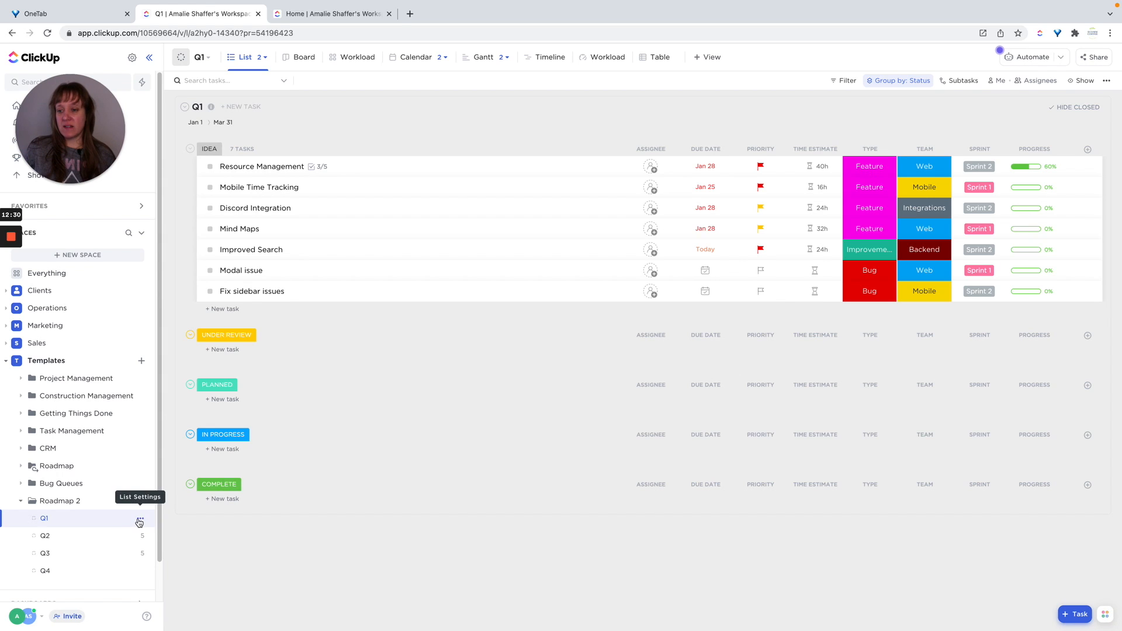
# Open the Q1 list's statuses, review the custom status groups, then reselect Use Folder statuses and save
pyautogui.click(141, 519)
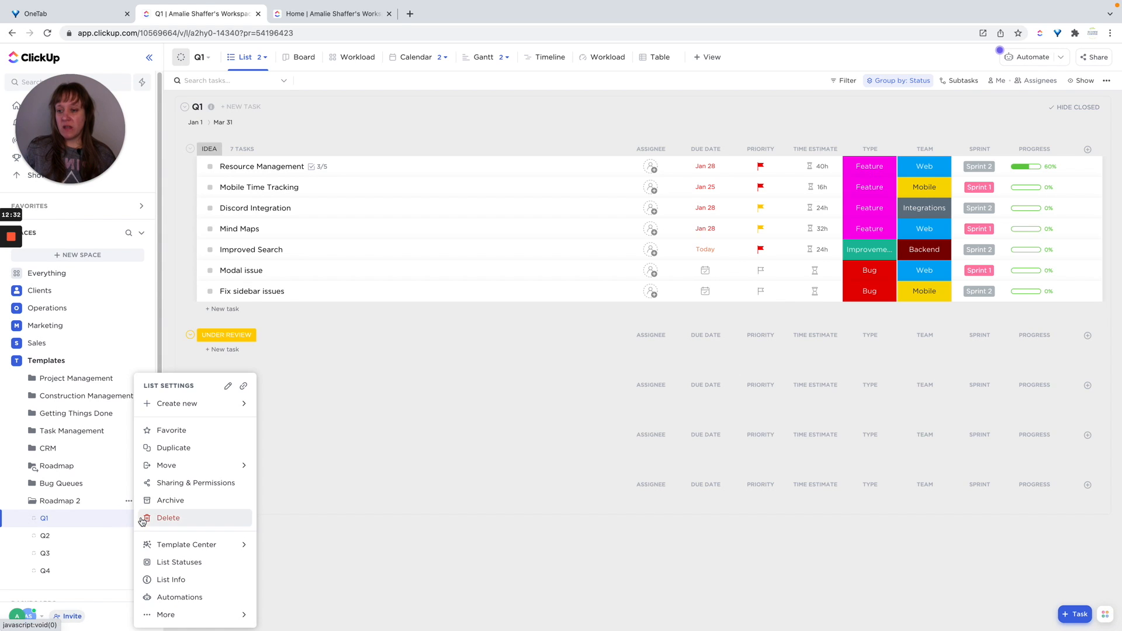
pyautogui.click(179, 562)
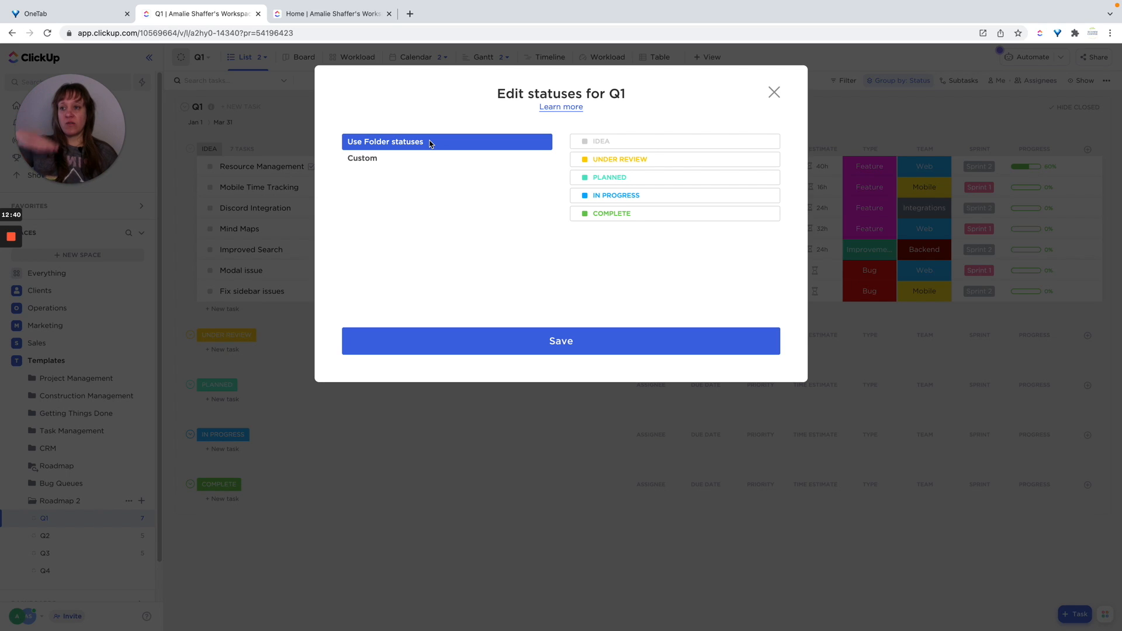
pyautogui.click(363, 162)
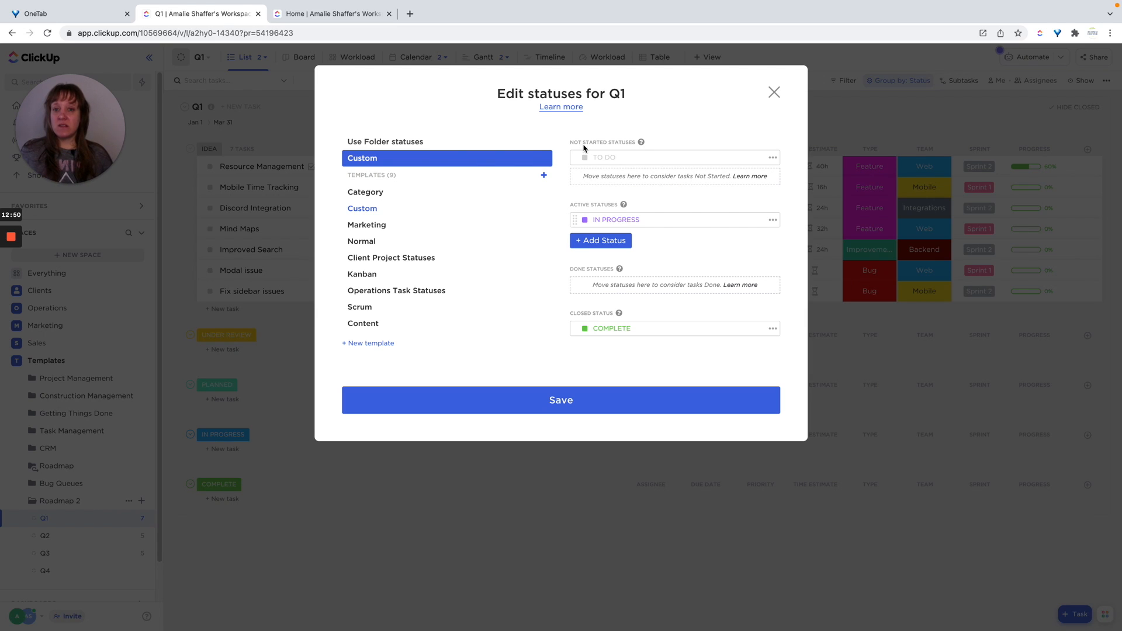
pyautogui.moveTo(642, 144)
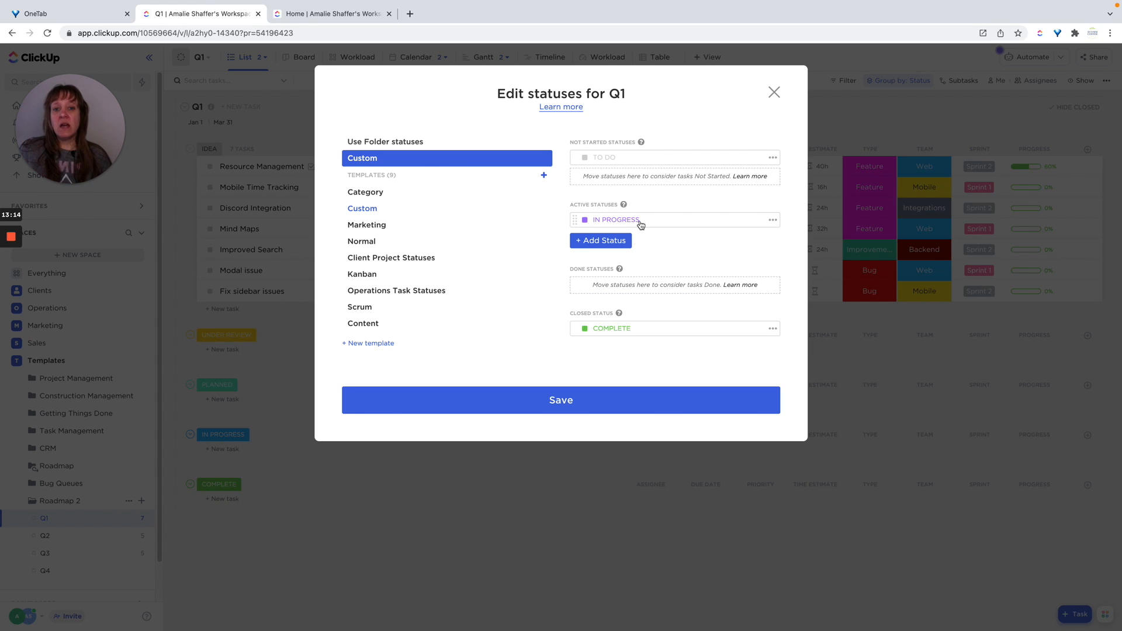
pyautogui.moveTo(623, 208)
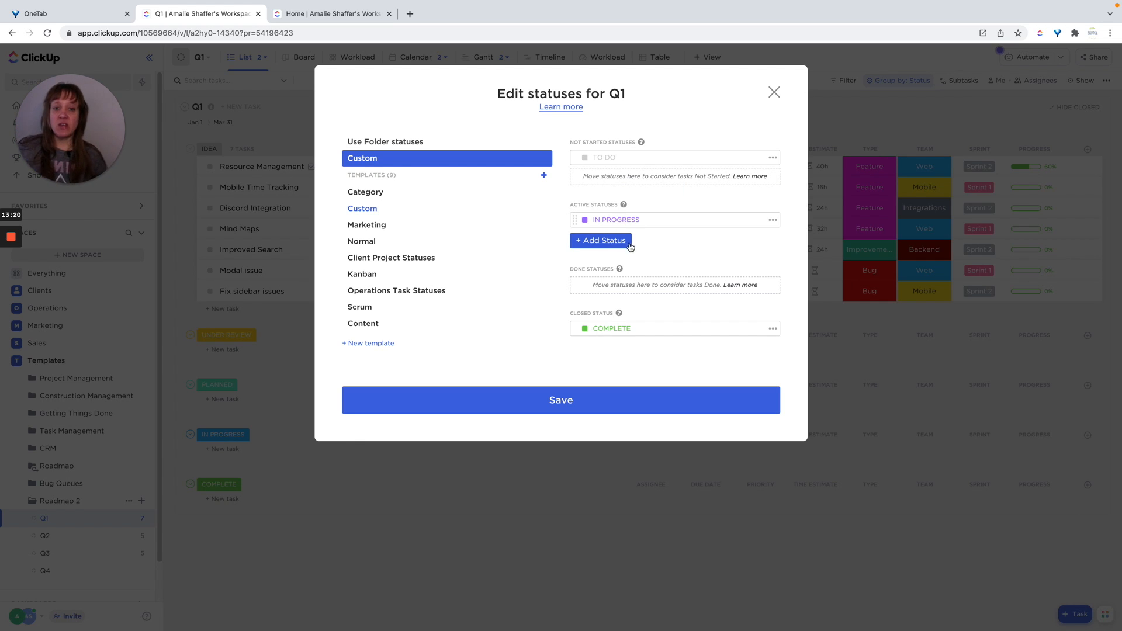
pyautogui.moveTo(620, 270)
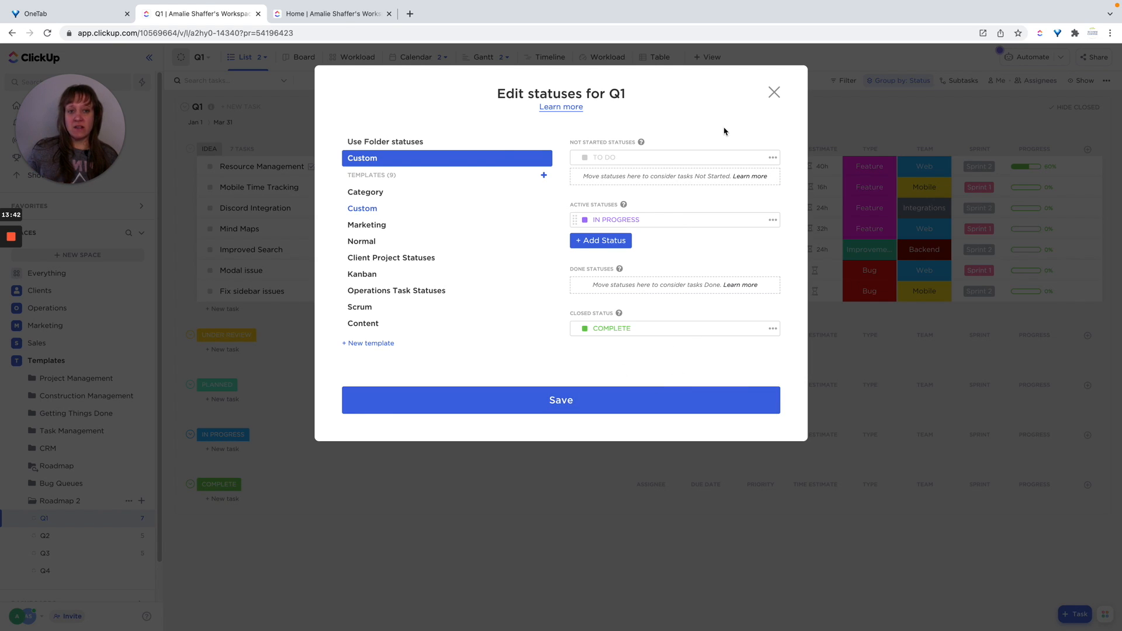
pyautogui.click(365, 144)
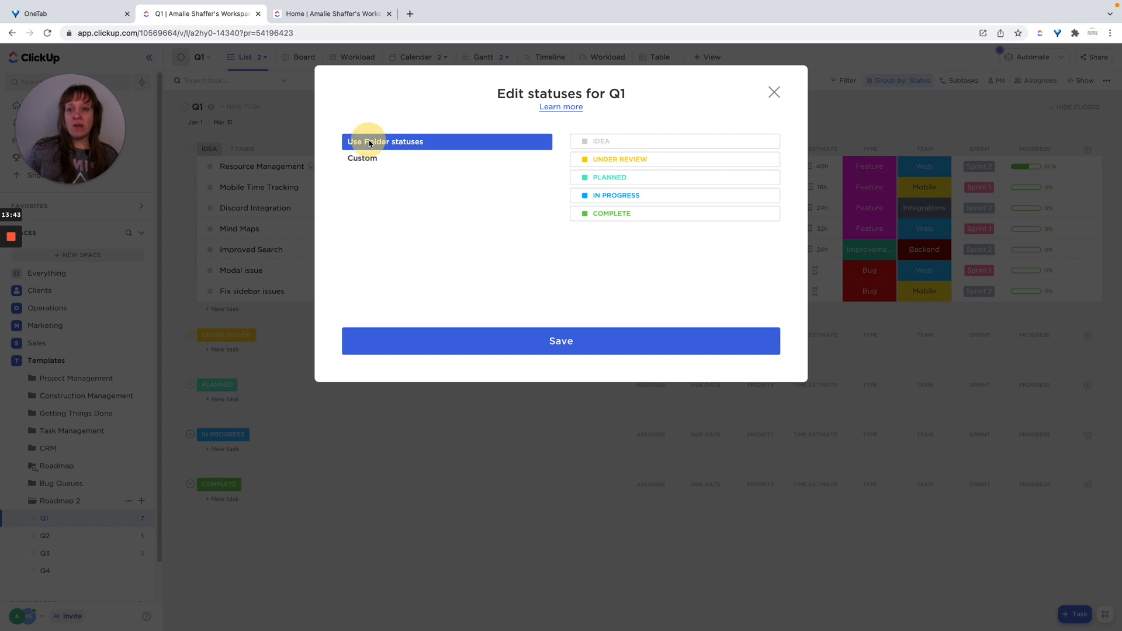
pyautogui.click(576, 343)
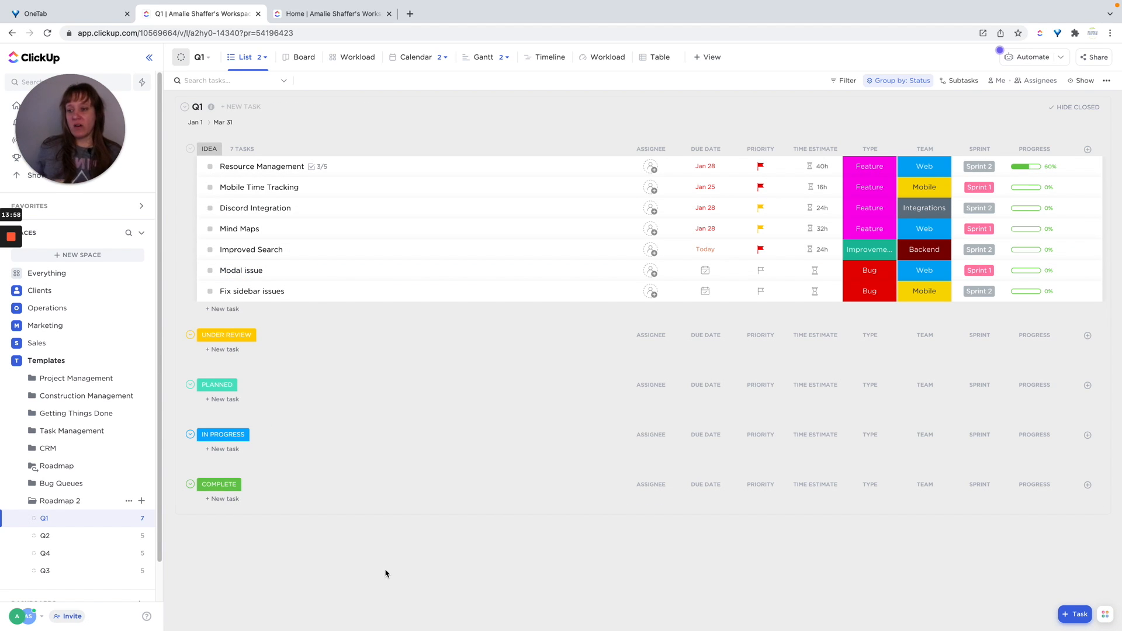
# Open the Q2 list and turn on the display of empty statuses and closed tasks
pyautogui.click(48, 540)
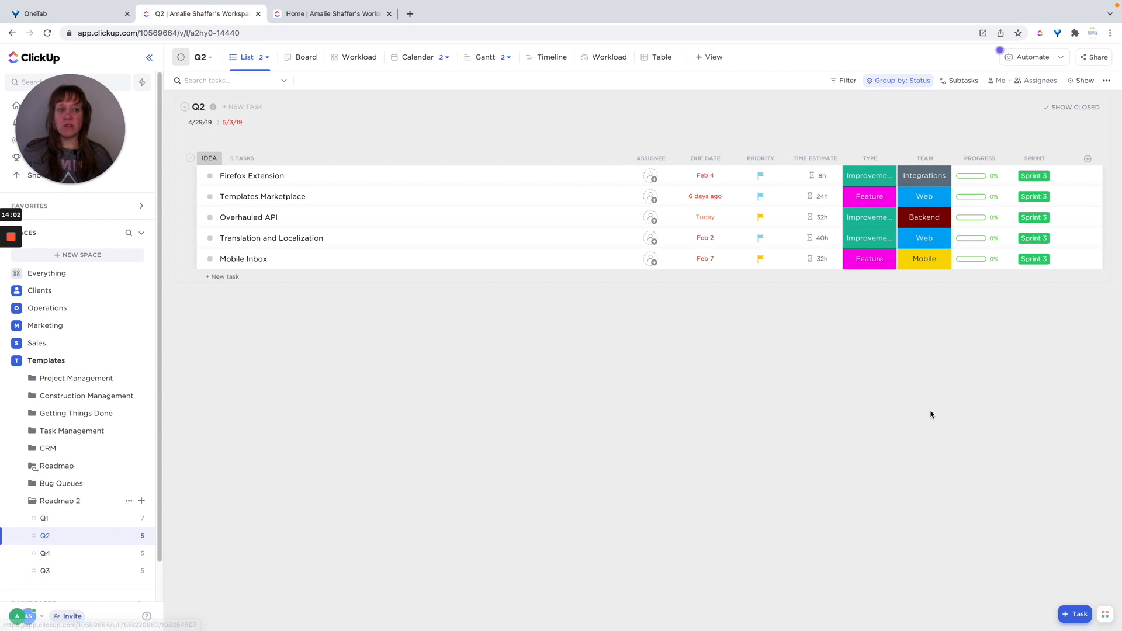
pyautogui.click(1080, 80)
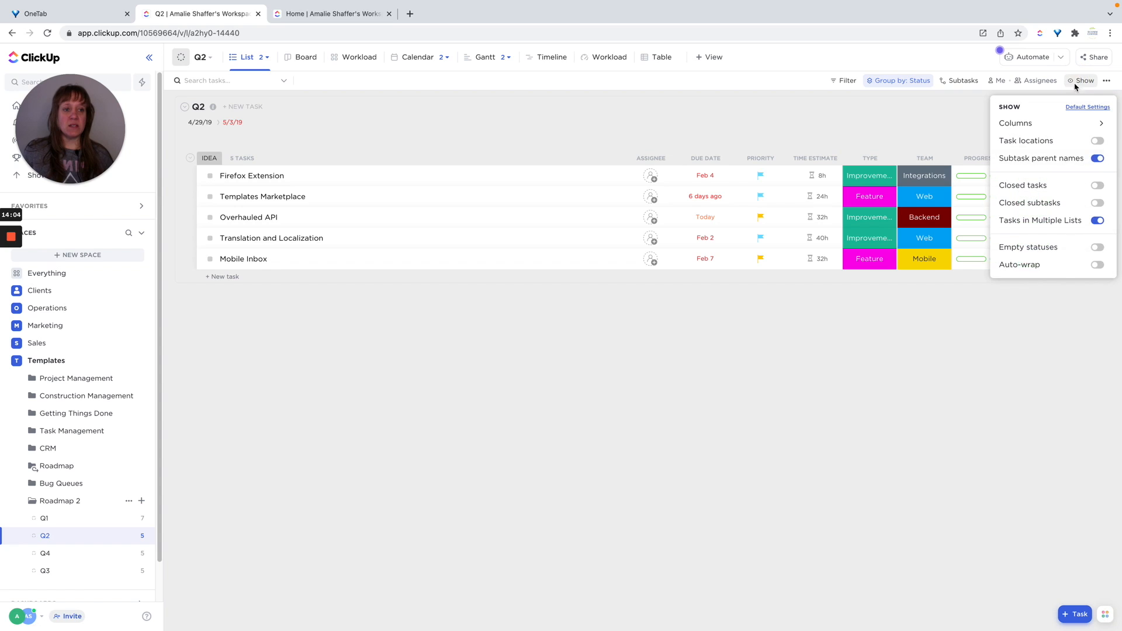
pyautogui.click(1098, 247)
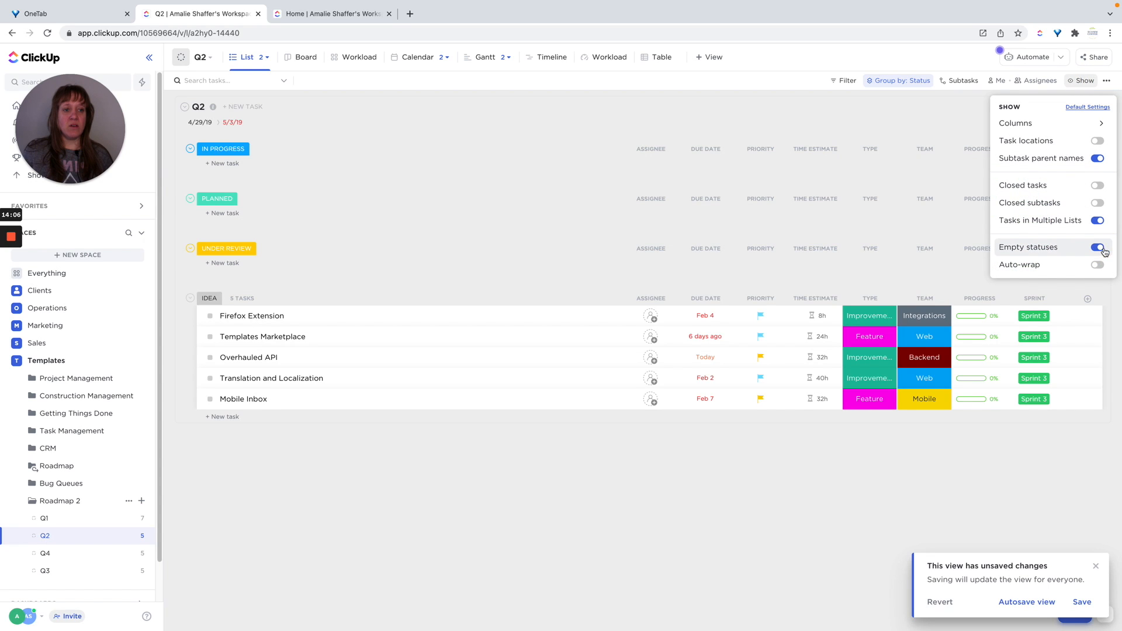
pyautogui.click(1096, 186)
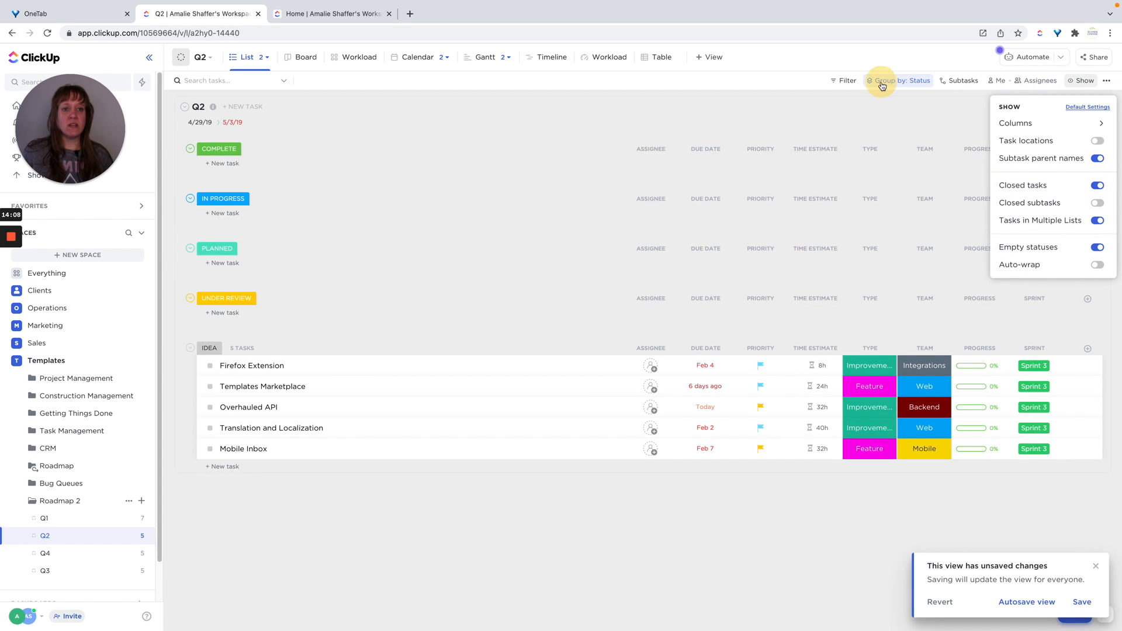
# Reverse the Q2 list's status grouping order so Idea comes first and Complete last, and save the view
pyautogui.click(882, 80)
pyautogui.click(876, 125)
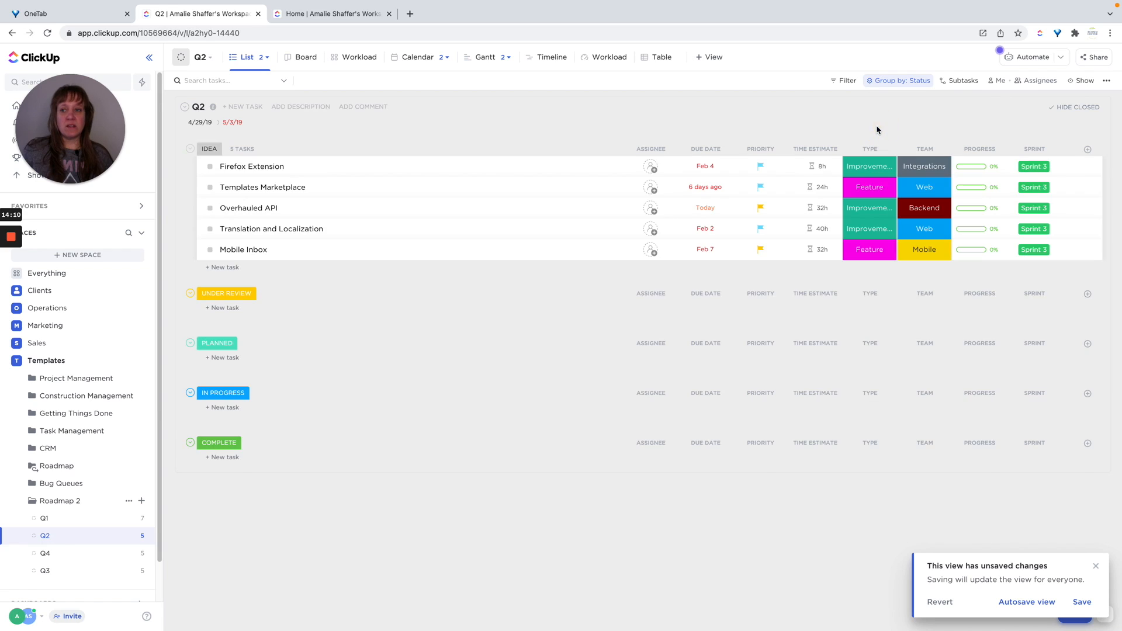
pyautogui.click(1081, 603)
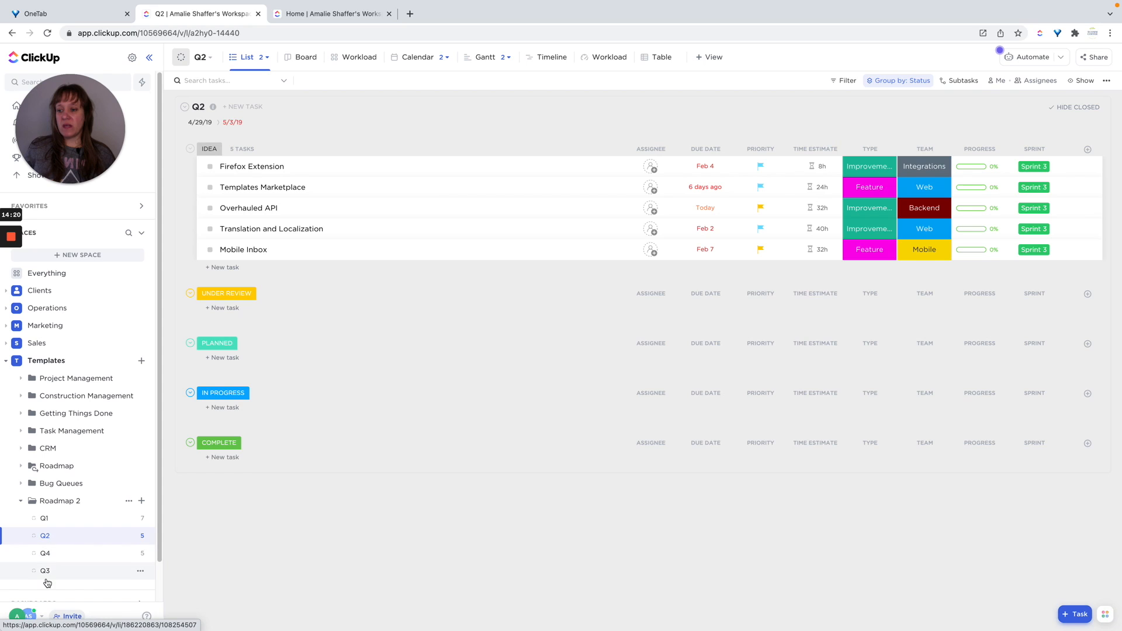
# Move the Q3 list above Q4 and open the Roadmap 2 folder to review its quarterly tasks
pyautogui.moveTo(45, 577); pyautogui.dragTo(47, 552)
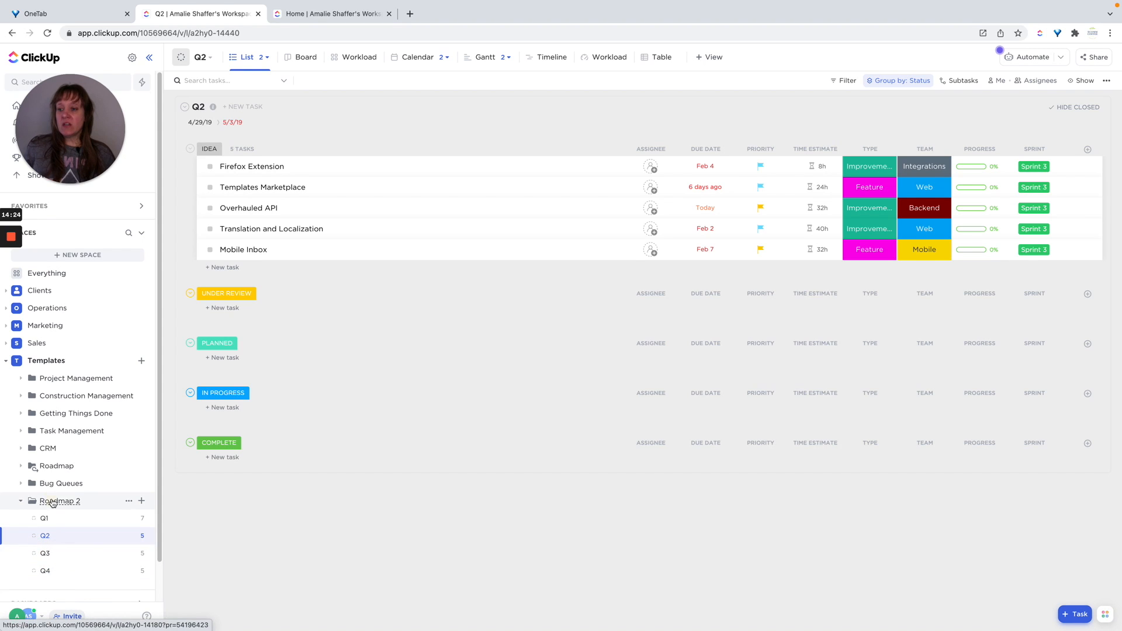
pyautogui.click(52, 502)
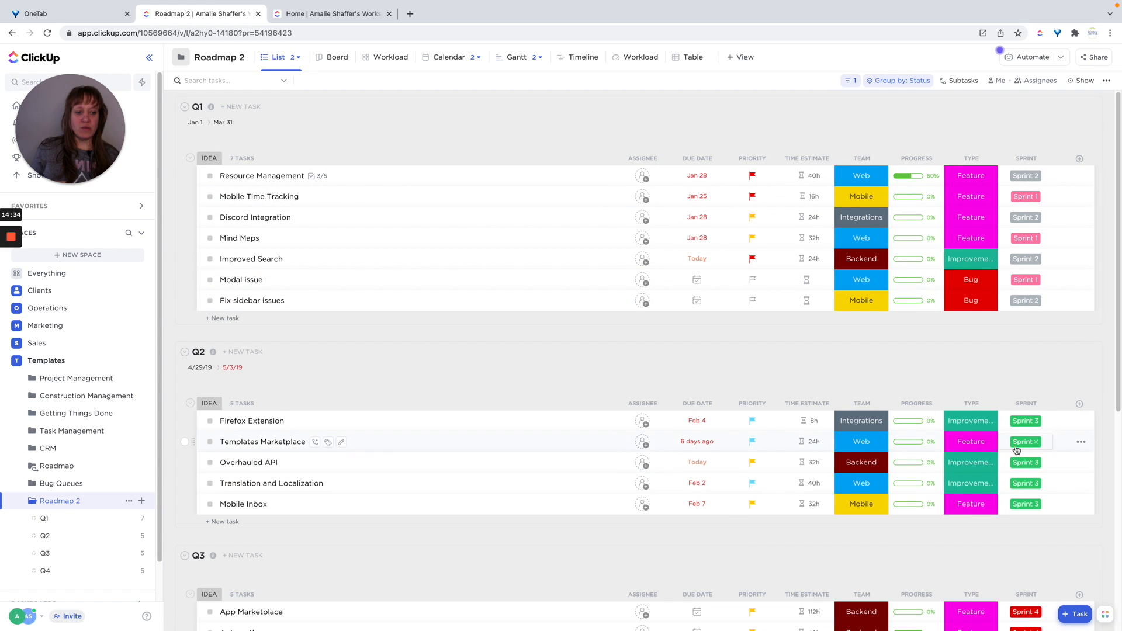
pyautogui.scroll(-2, 860, 274)
pyautogui.scroll(2, 860, 274)
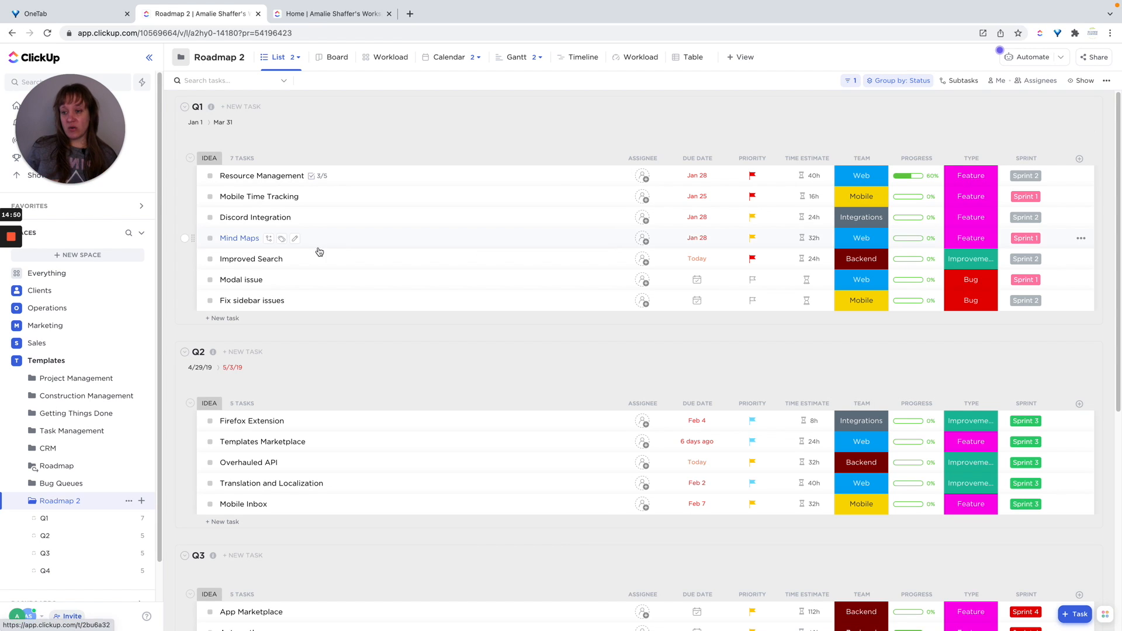
# Start creating sprints in the Roadmap 2 folder, set the number to 4 and keep 2/21 as the first start date
pyautogui.click(142, 502)
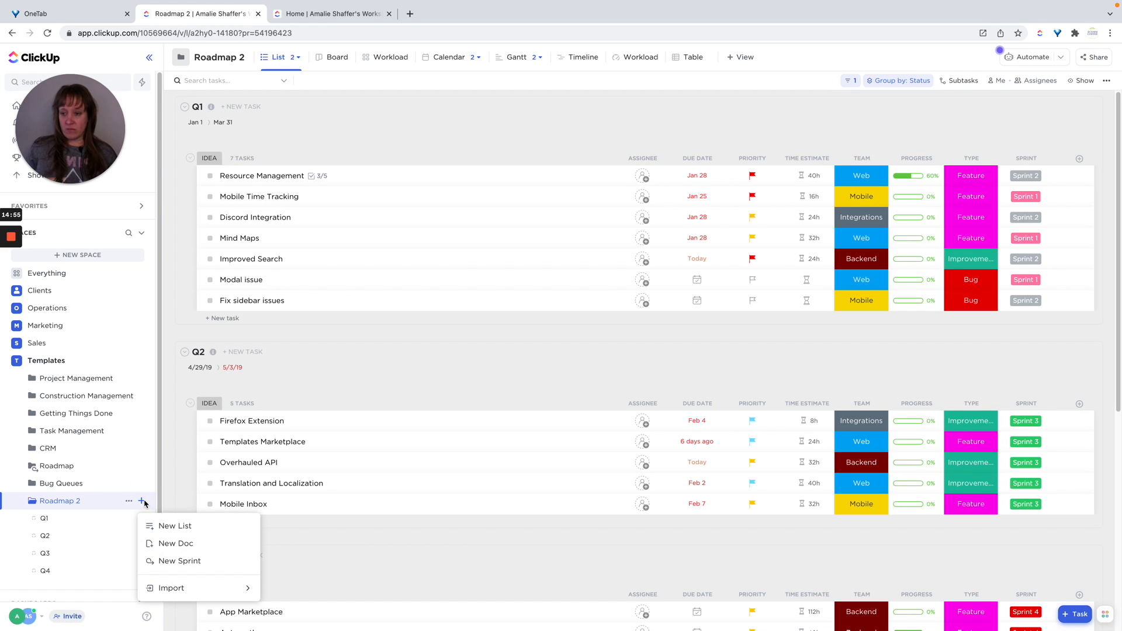
pyautogui.click(181, 561)
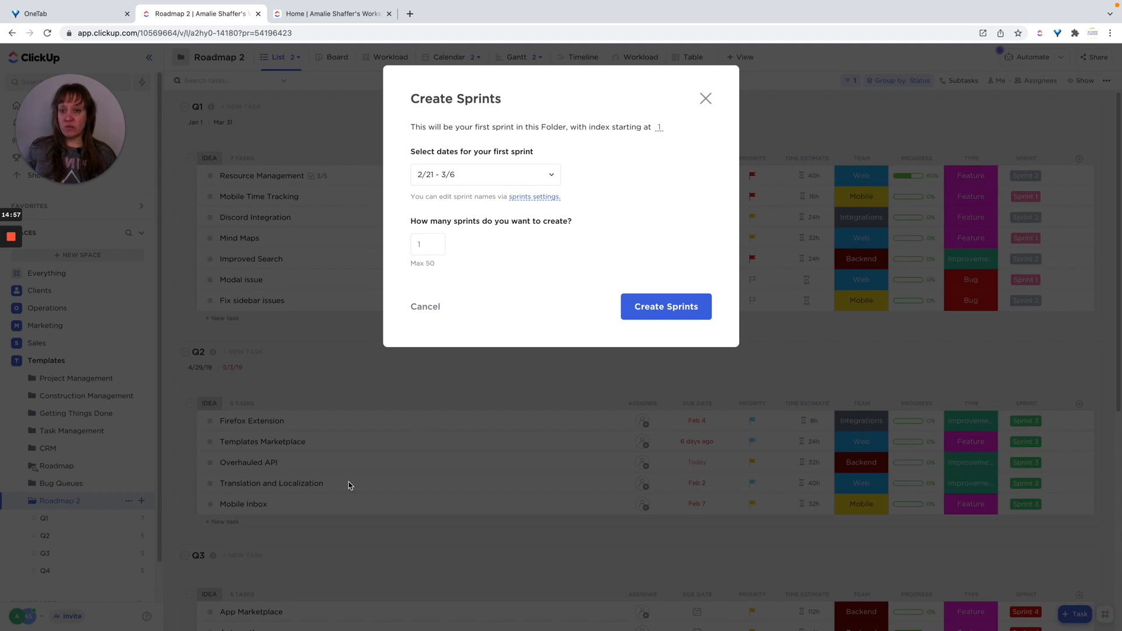
pyautogui.click(426, 245)
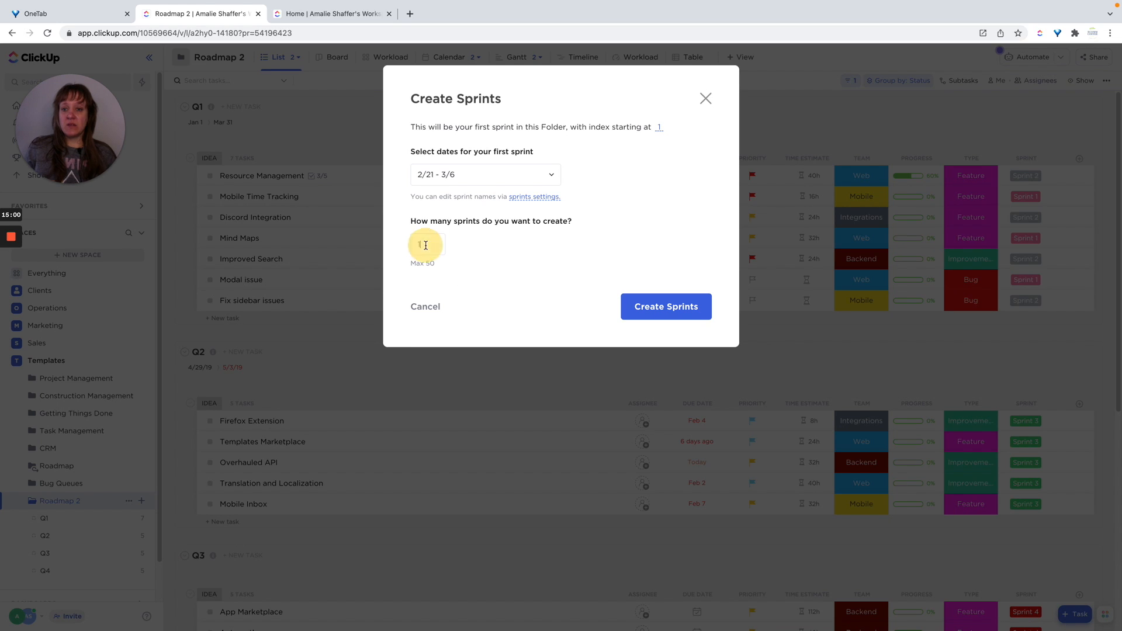
pyautogui.press('BackSpace')
pyautogui.write('4')
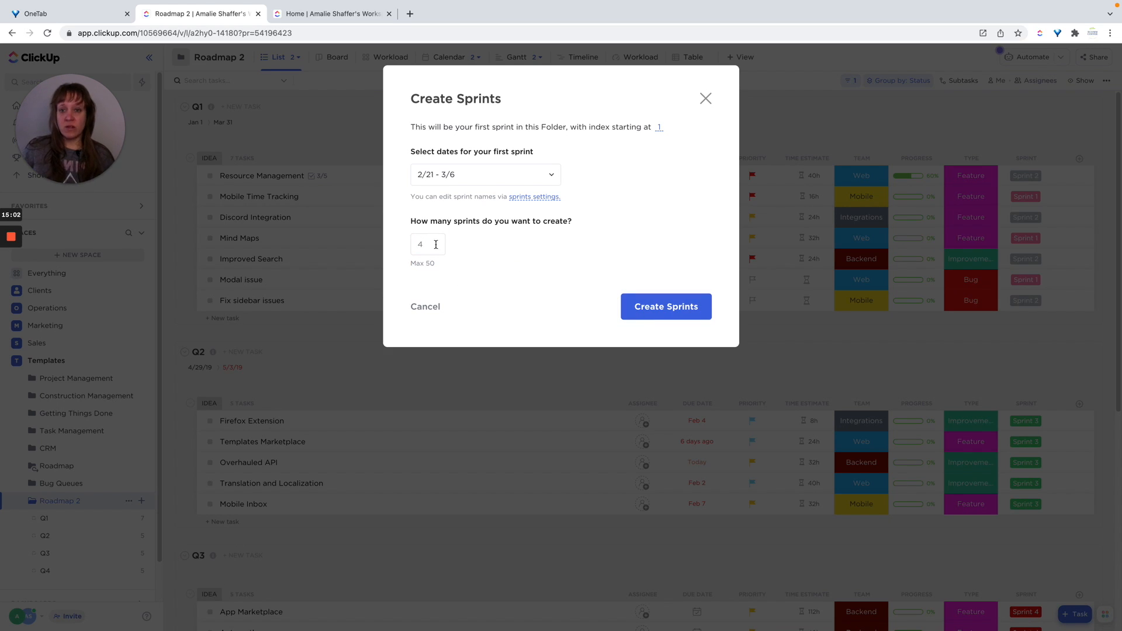
pyautogui.click(471, 176)
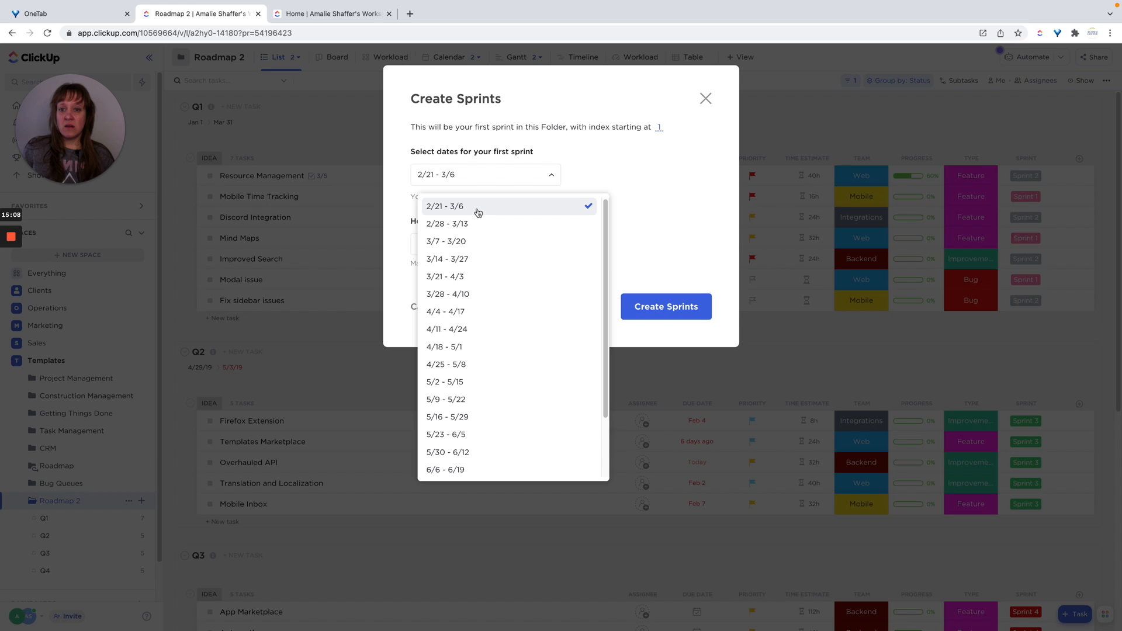
pyautogui.click(632, 177)
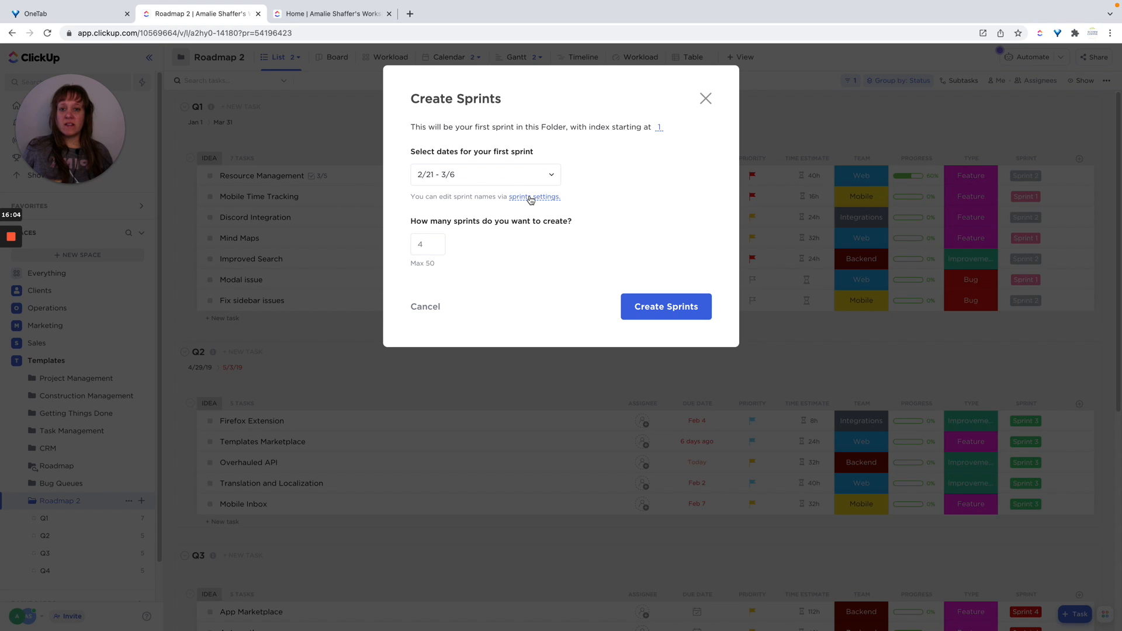
# Set the sprint duration to 4 weeks in the sprint settings, save them and create the sprints
pyautogui.click(531, 198)
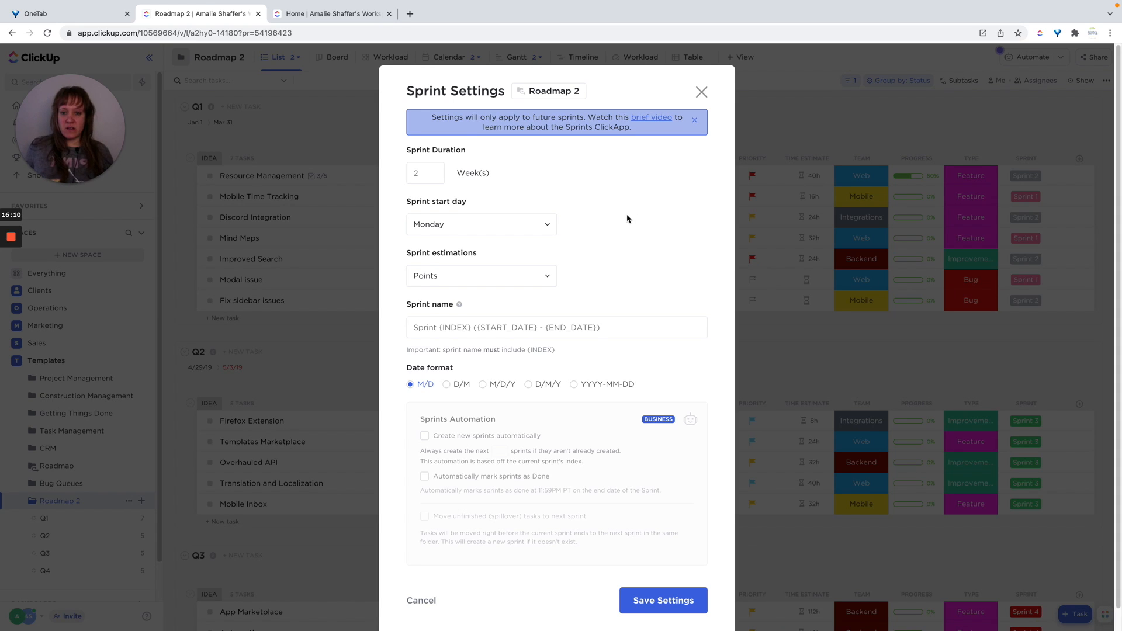
pyautogui.click(486, 274)
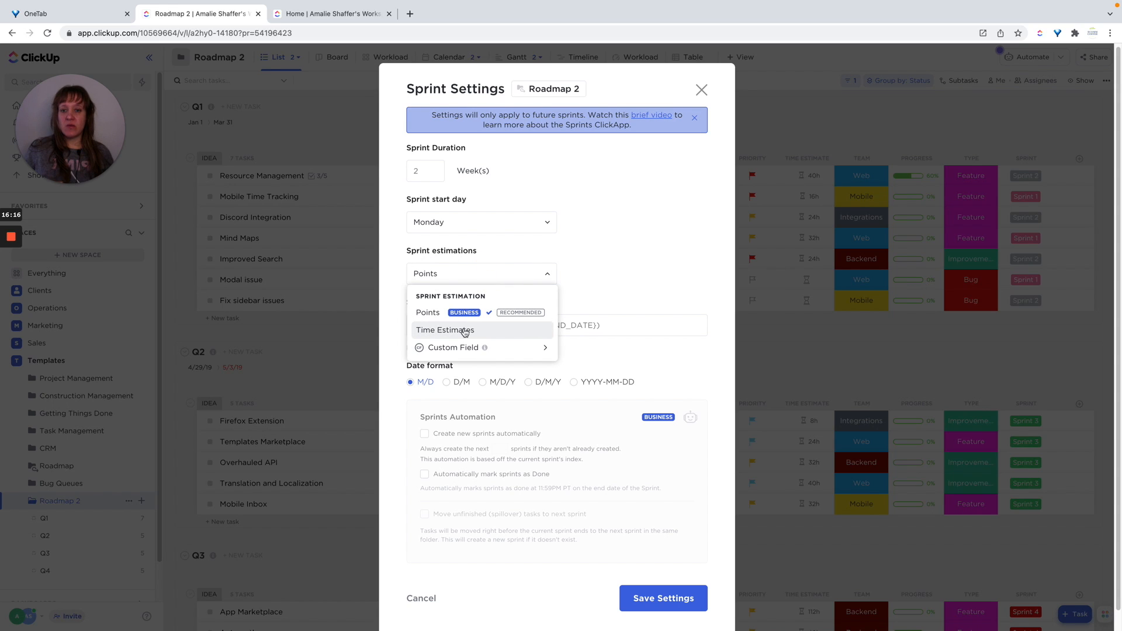
pyautogui.click(632, 259)
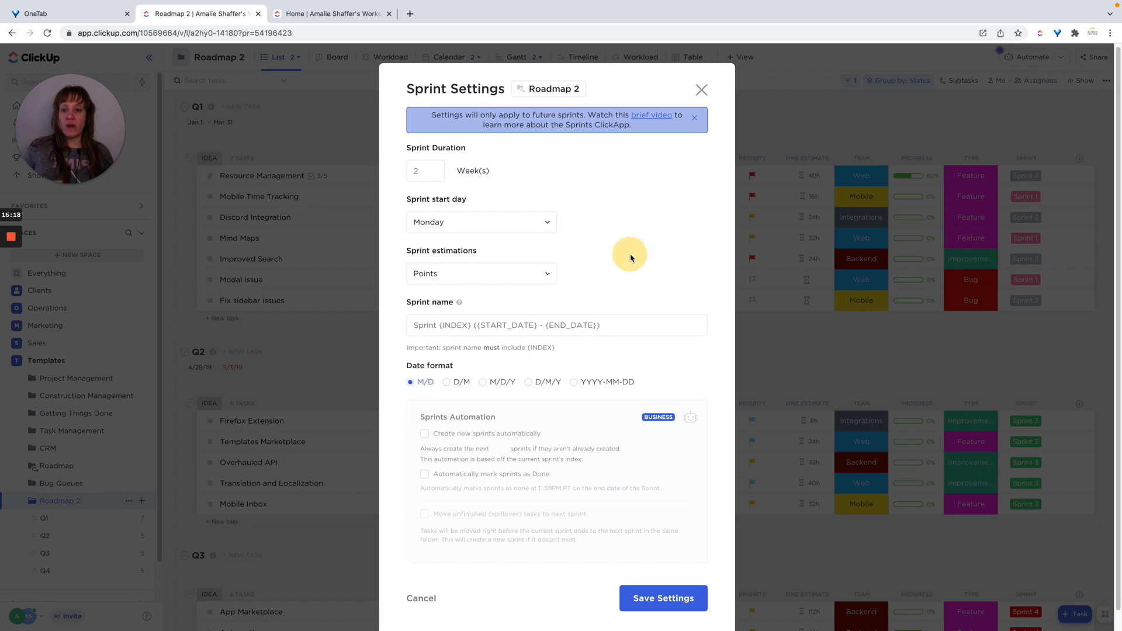
pyautogui.click(427, 170)
pyautogui.press('BackSpace')
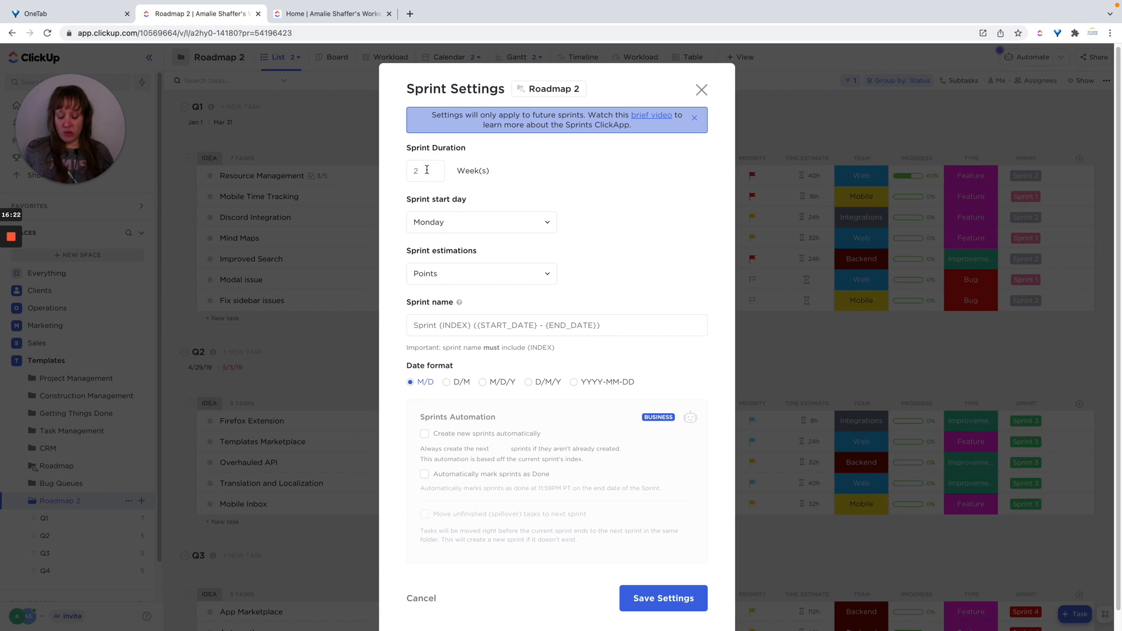
pyautogui.write('4')
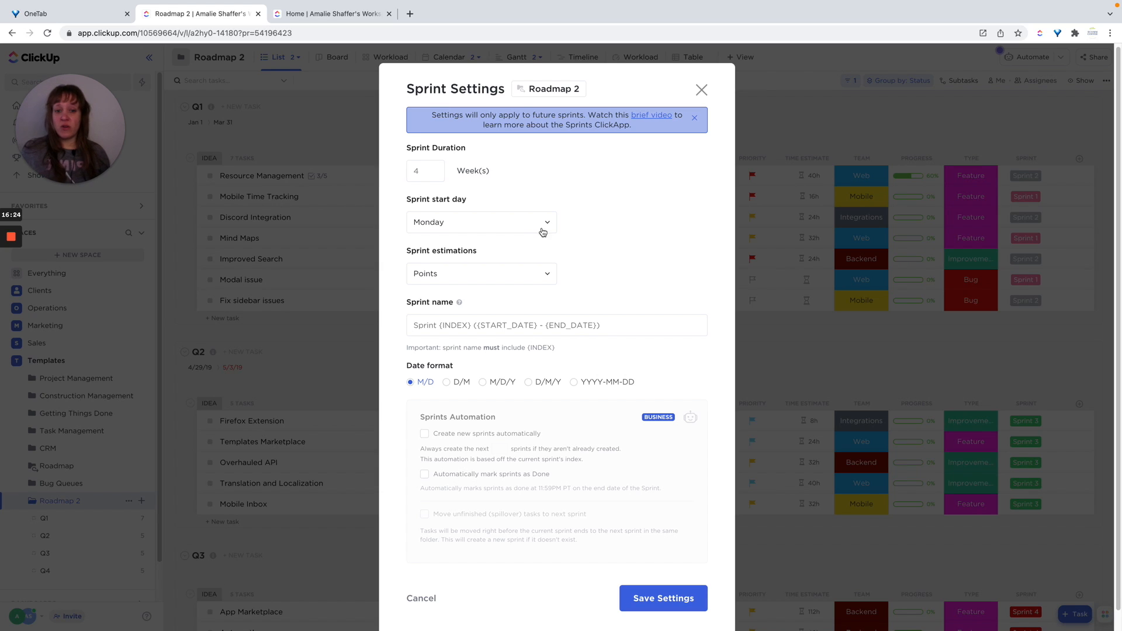
pyautogui.click(657, 600)
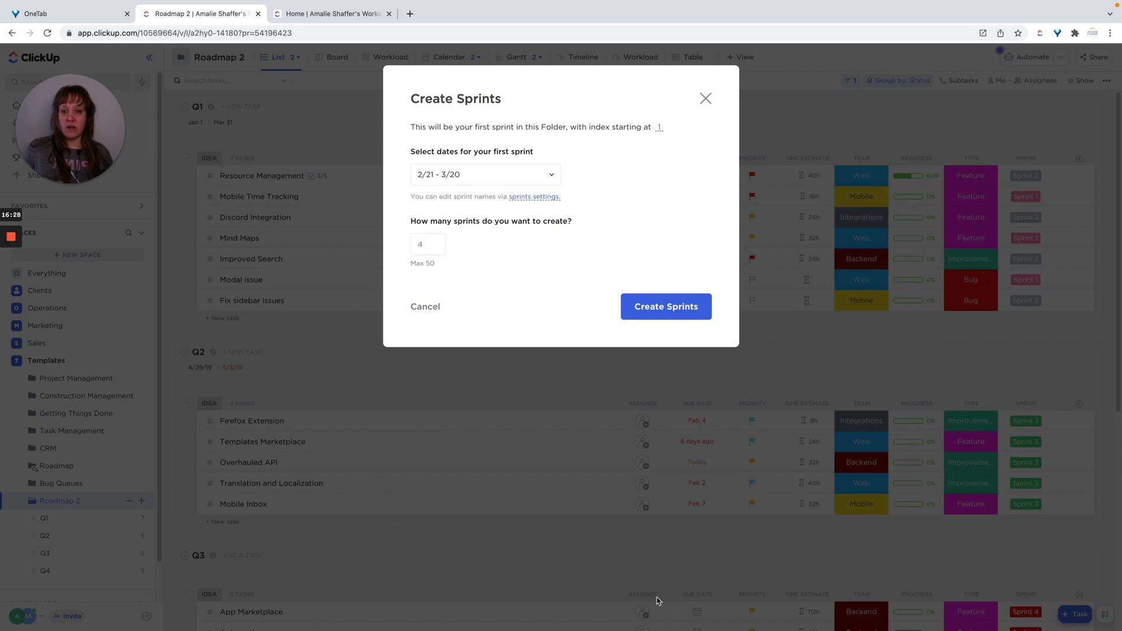
pyautogui.click(651, 310)
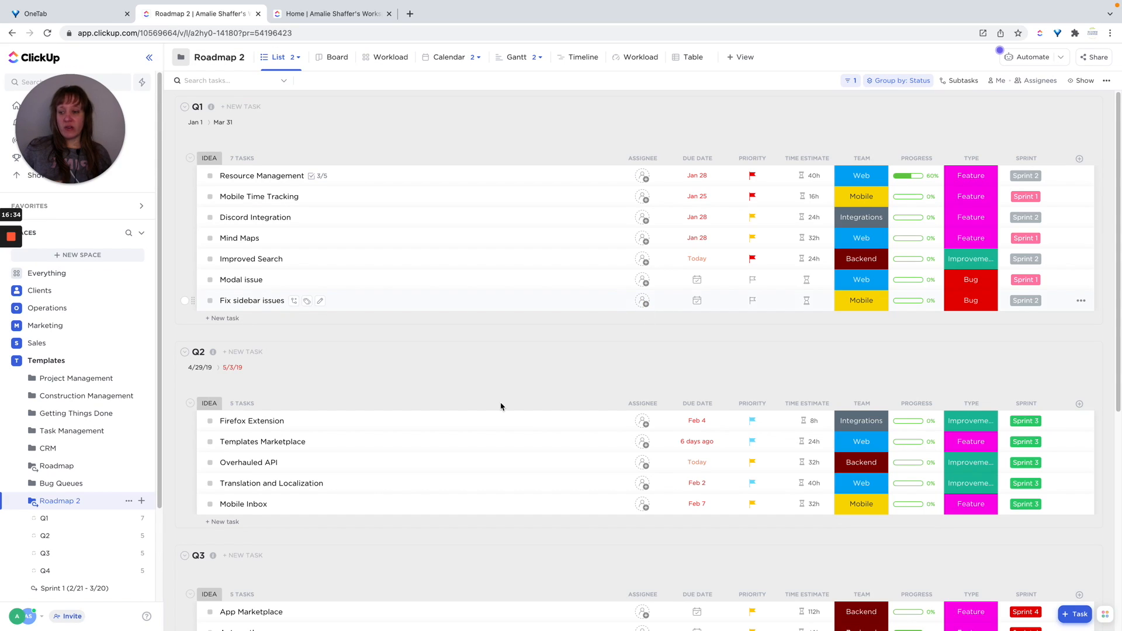
# Review the new sprints under the Roadmap 2 folder and open the workspace's ClickApps settings
pyautogui.scroll(-3, 58, 526)
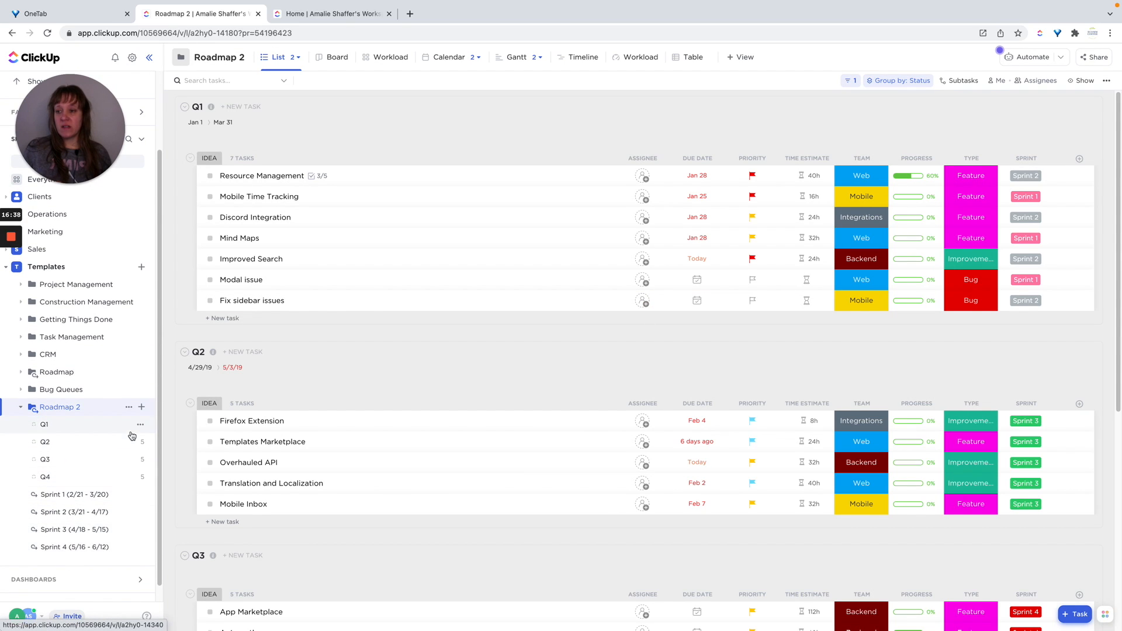
pyautogui.scroll(-1, 117, 430)
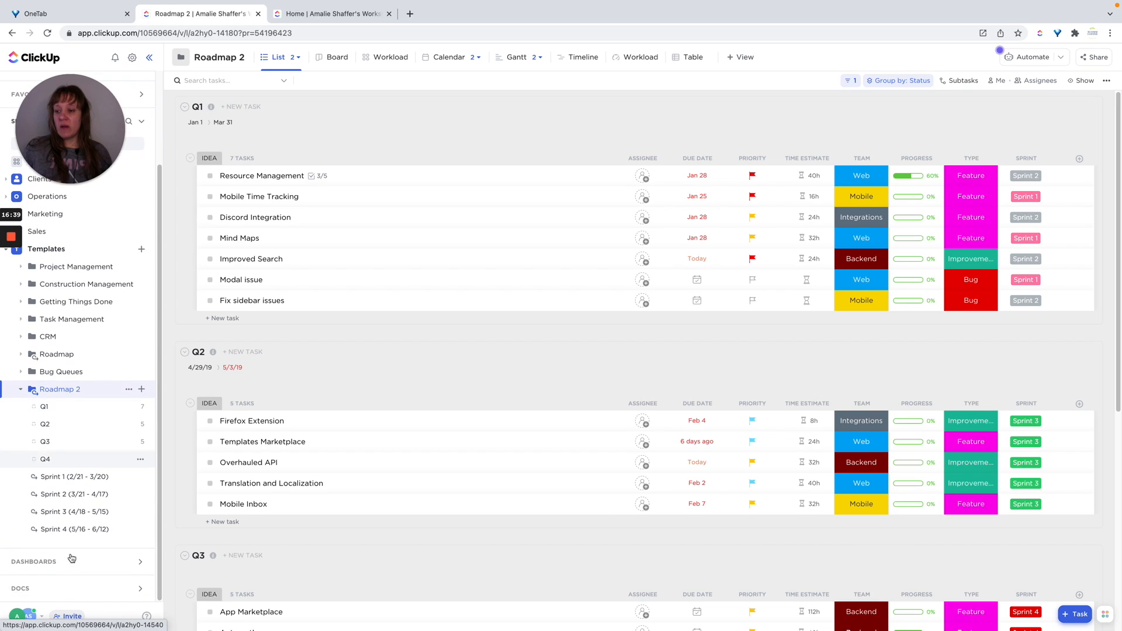
pyautogui.click(25, 618)
pyautogui.click(63, 492)
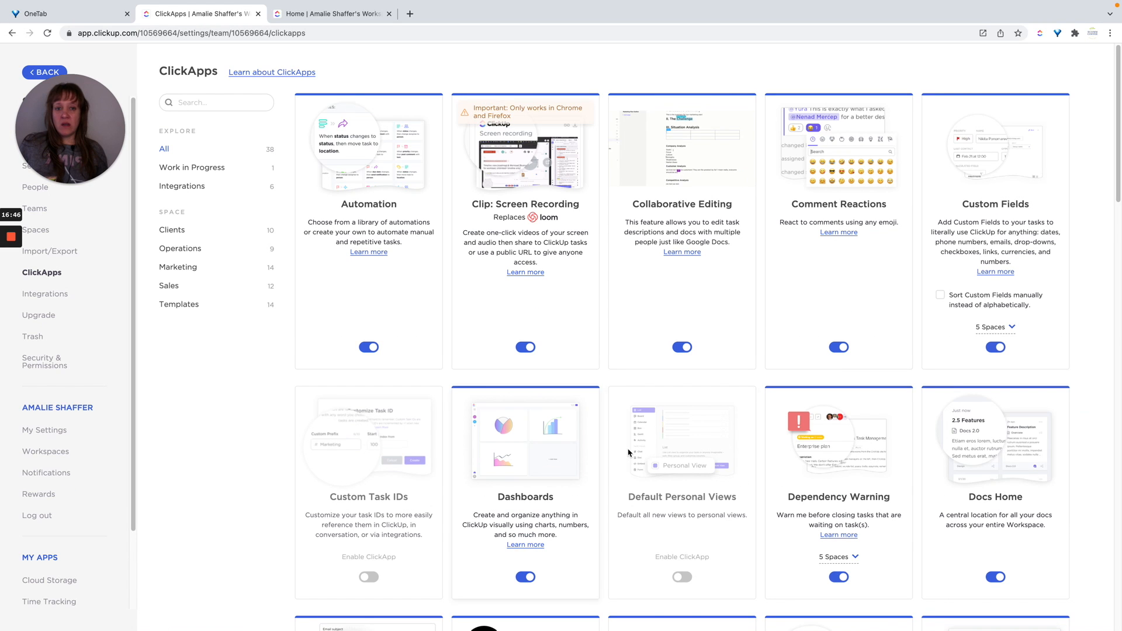
# Enable the Sprints ClickApp for all spaces in the workspace
pyautogui.scroll(-1, 584, 467)
pyautogui.scroll(-4, 628, 451)
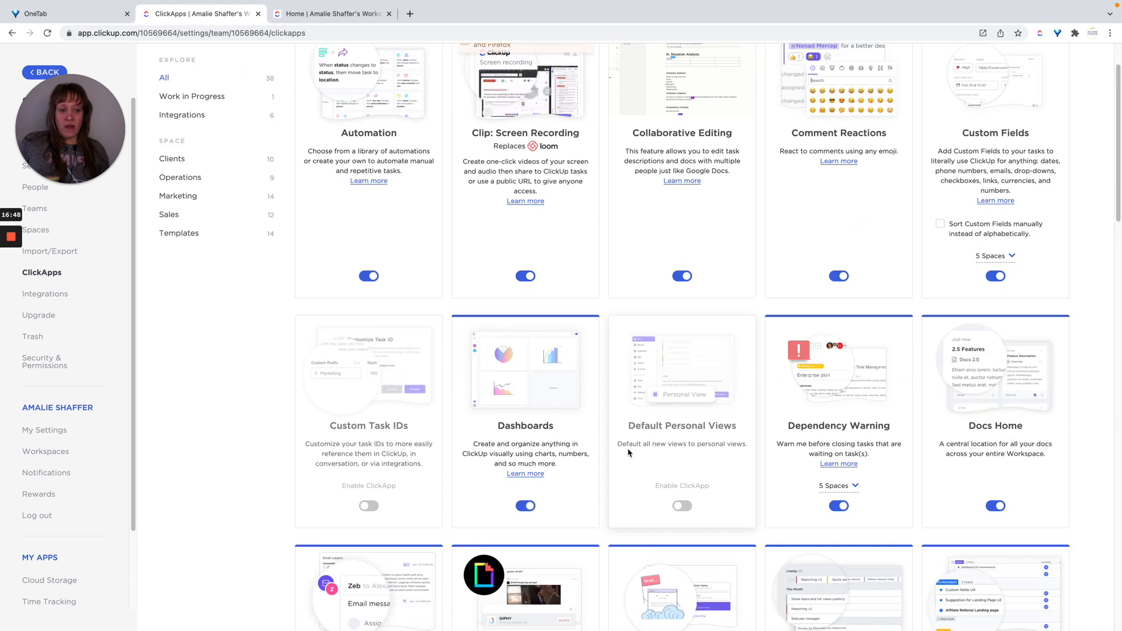
pyautogui.scroll(-5, 628, 452)
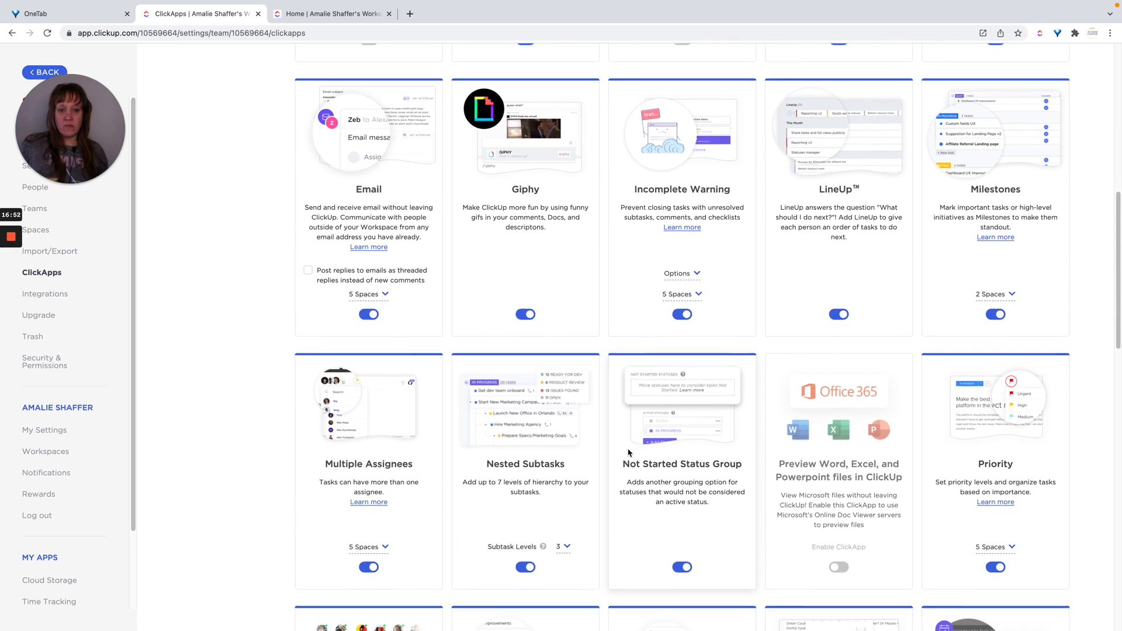
pyautogui.scroll(-3, 628, 452)
pyautogui.scroll(-2, 628, 451)
pyautogui.scroll(-2, 628, 452)
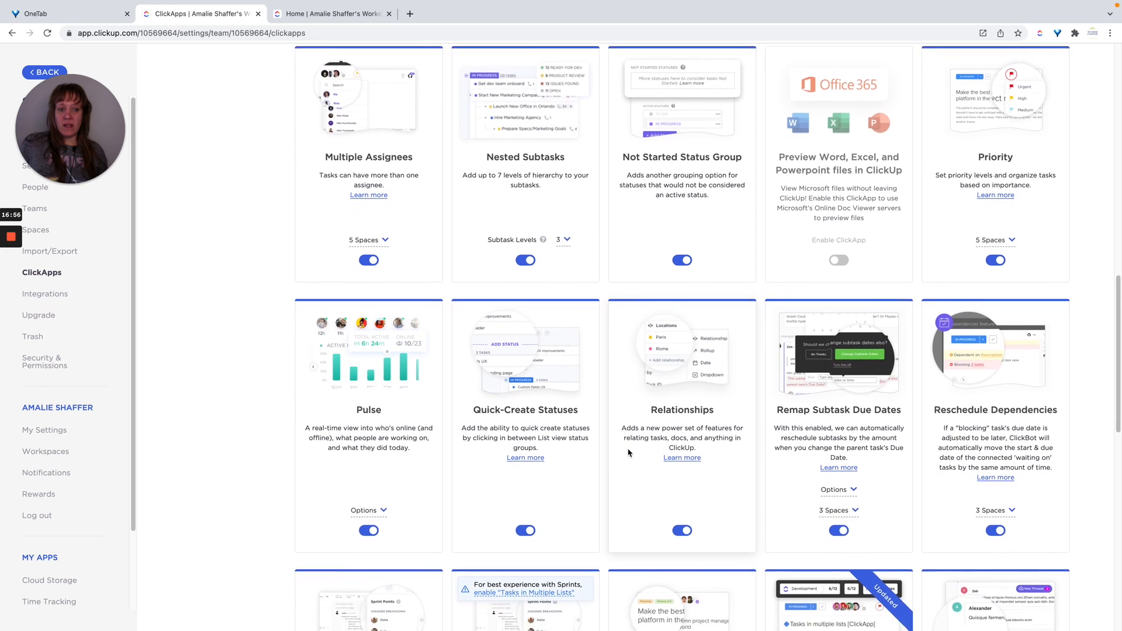
pyautogui.scroll(-3, 628, 451)
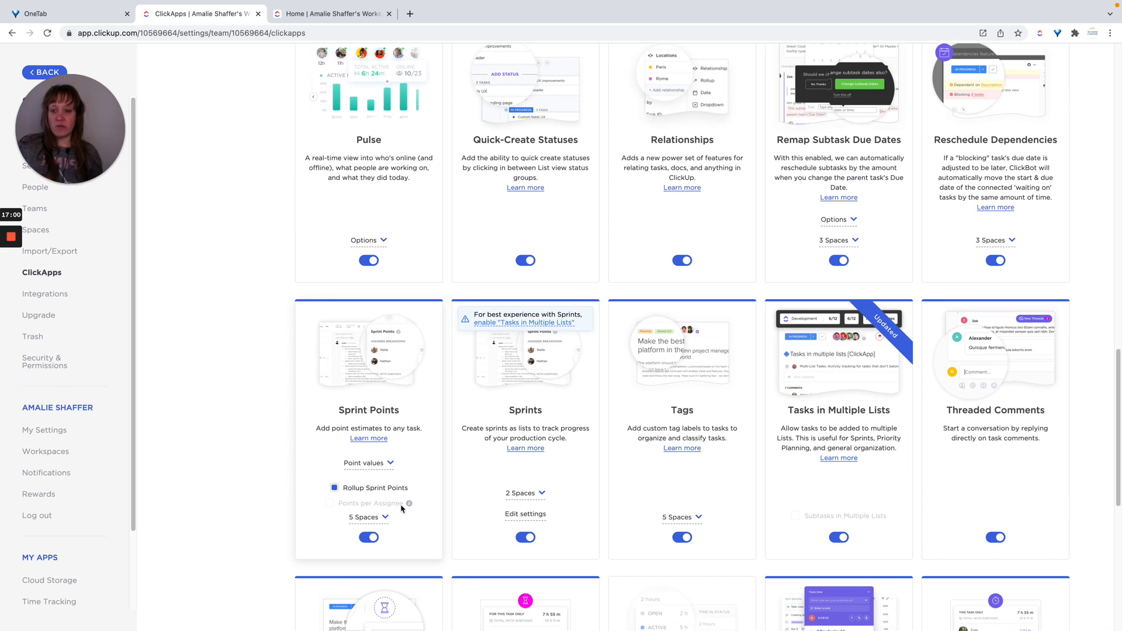
pyautogui.click(535, 499)
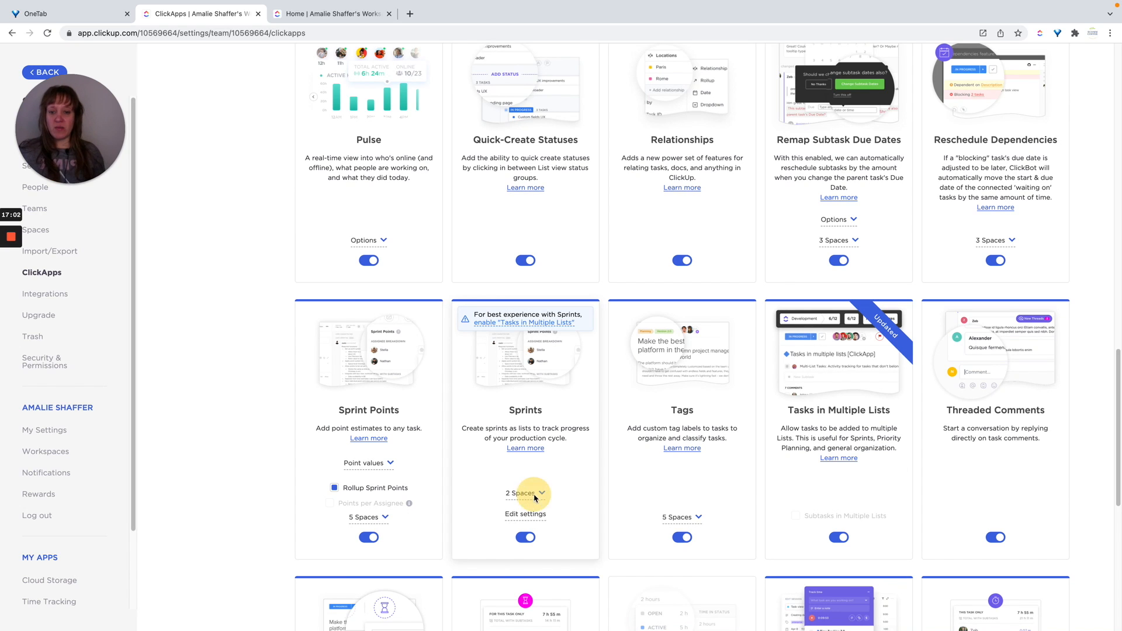
pyautogui.click(528, 507)
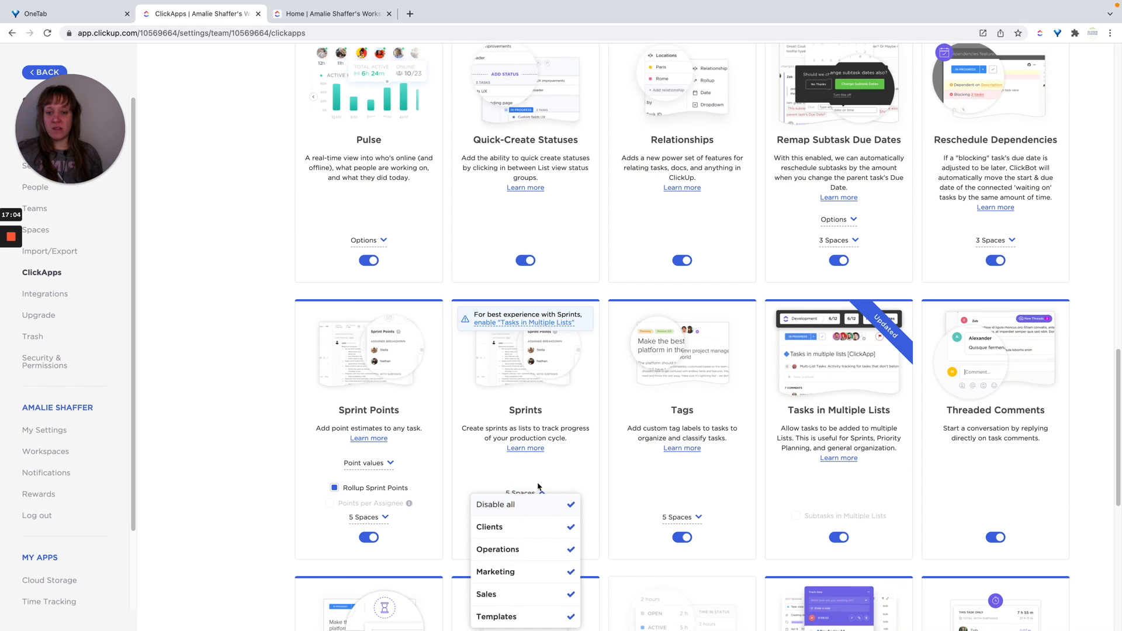
pyautogui.click(544, 466)
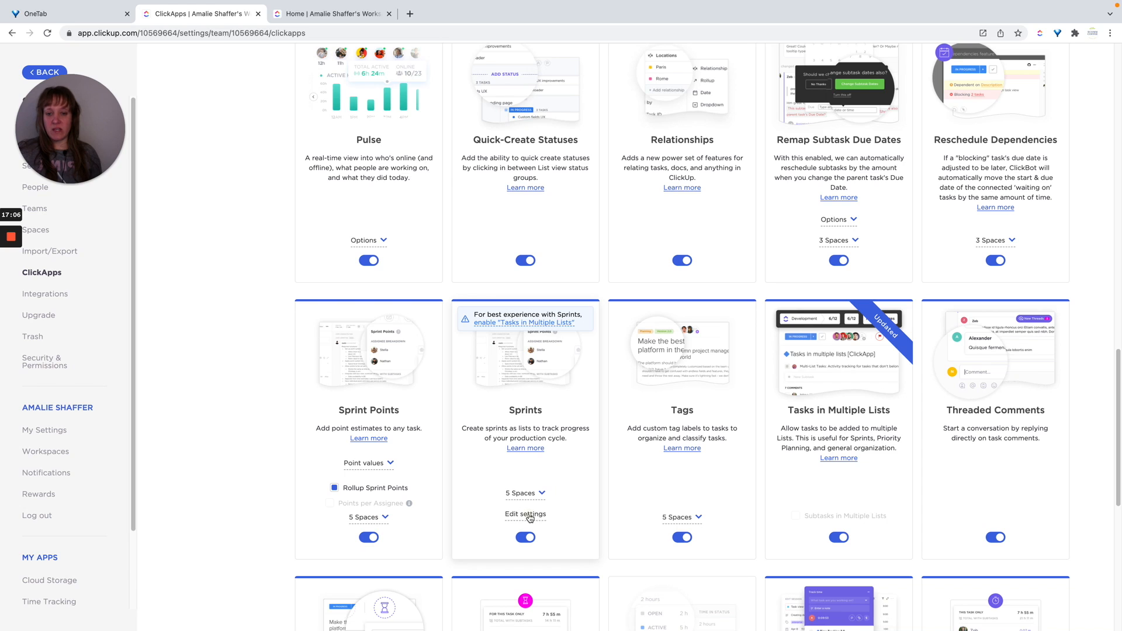
# Set the Sprints ClickApp's default sprint duration to 4 weeks and save the settings
pyautogui.click(529, 515)
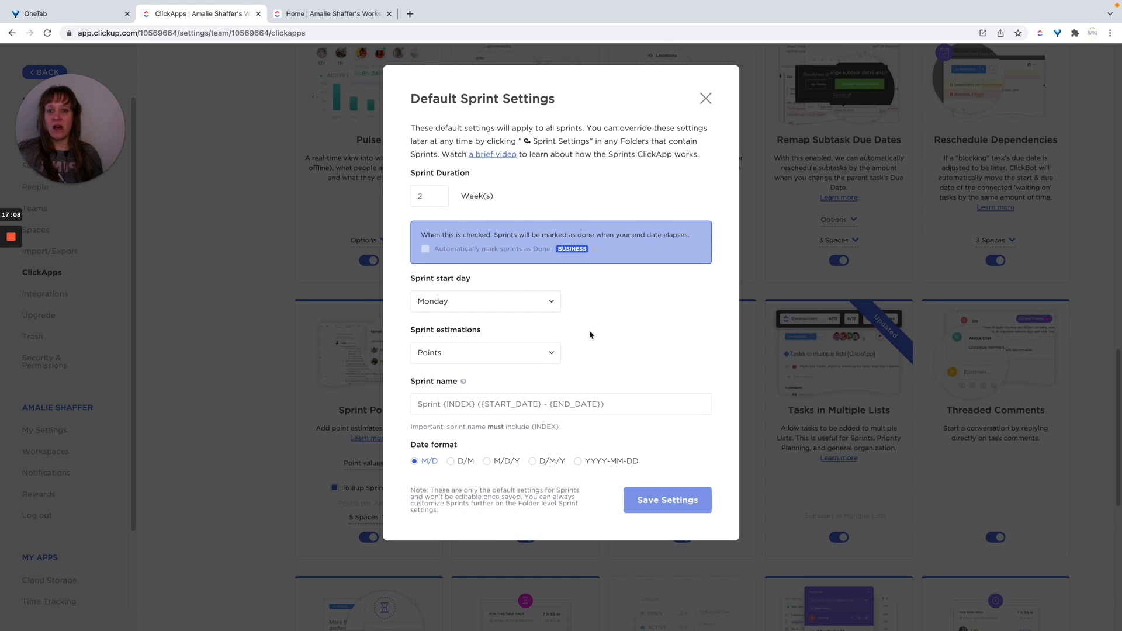
pyautogui.click(420, 198)
pyautogui.press('BackSpace')
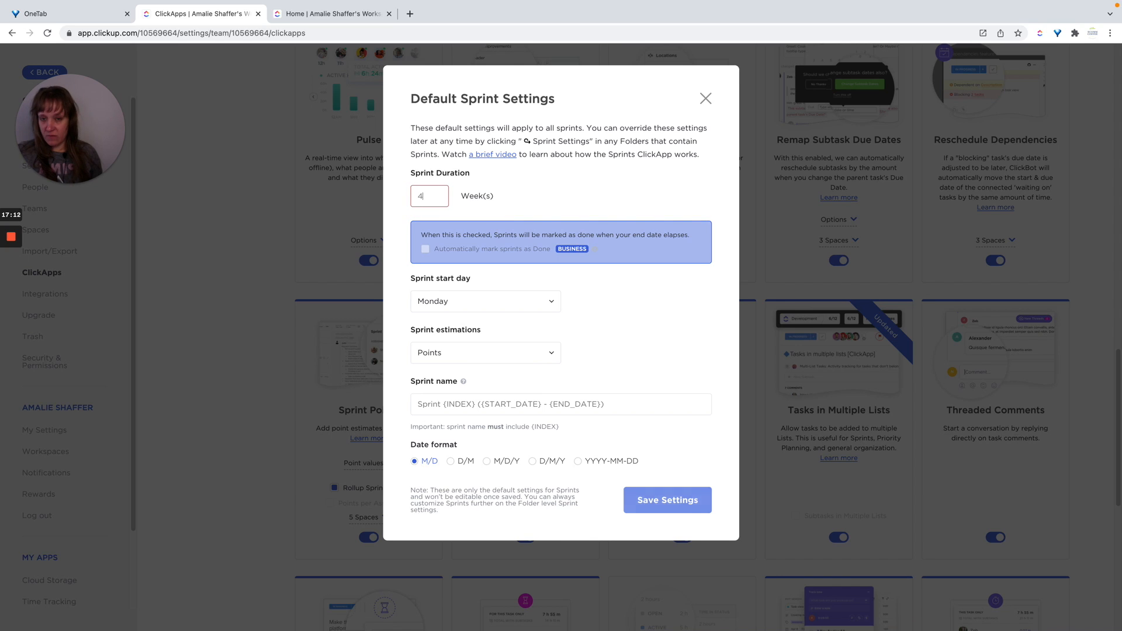
pyautogui.write('4')
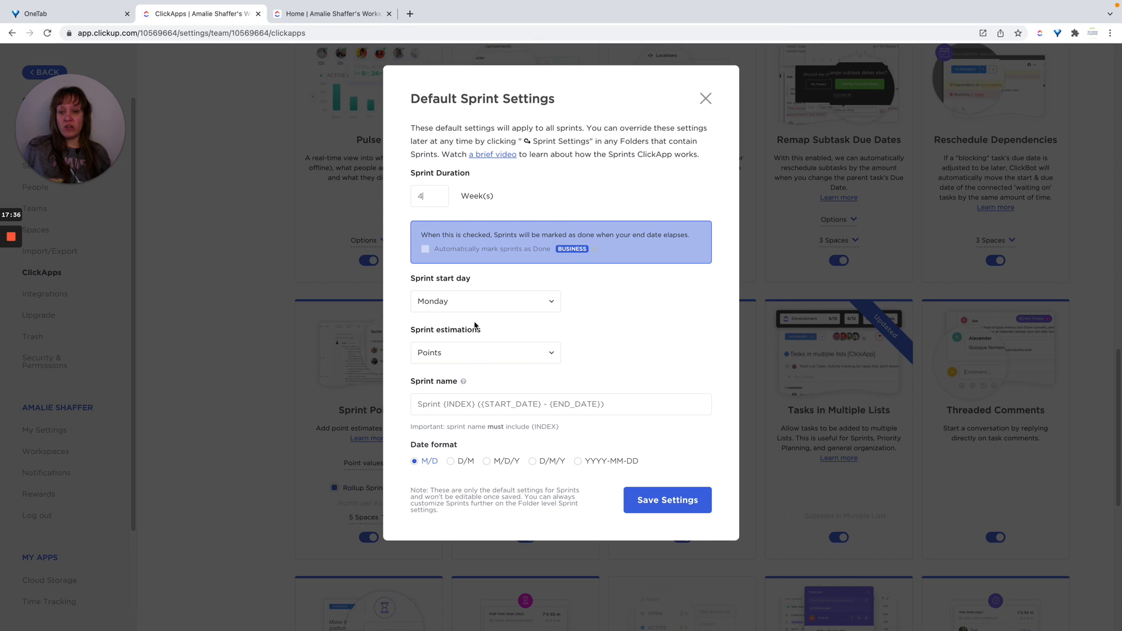
pyautogui.click(650, 501)
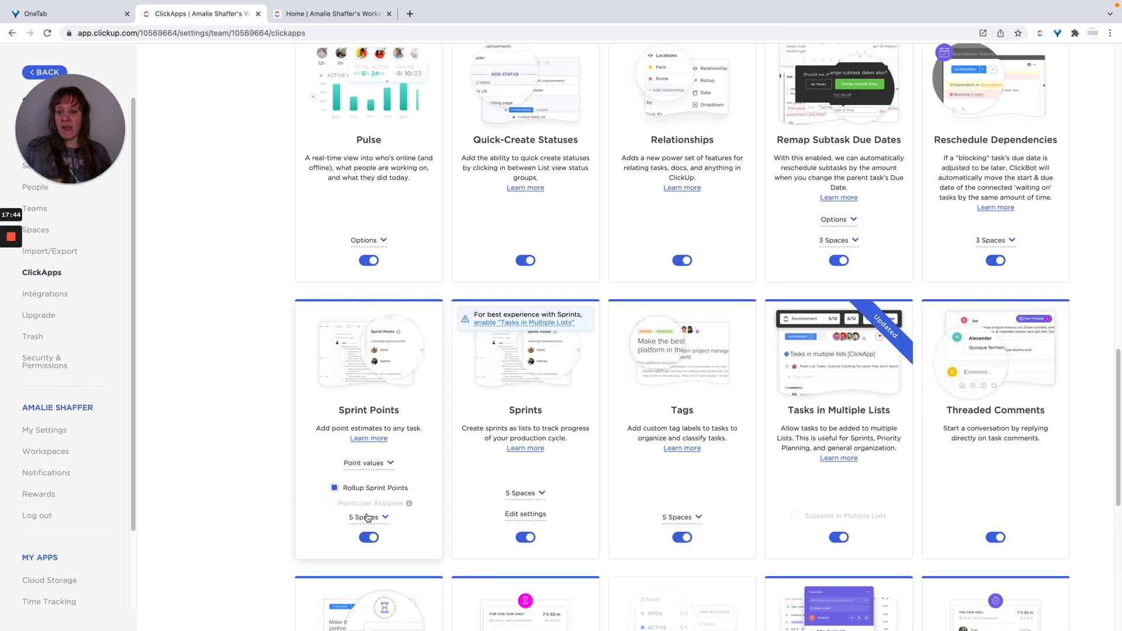
# Review the Sprint Points ClickApp's point values, save them as they are and check the spaces it is enabled for
pyautogui.click(365, 463)
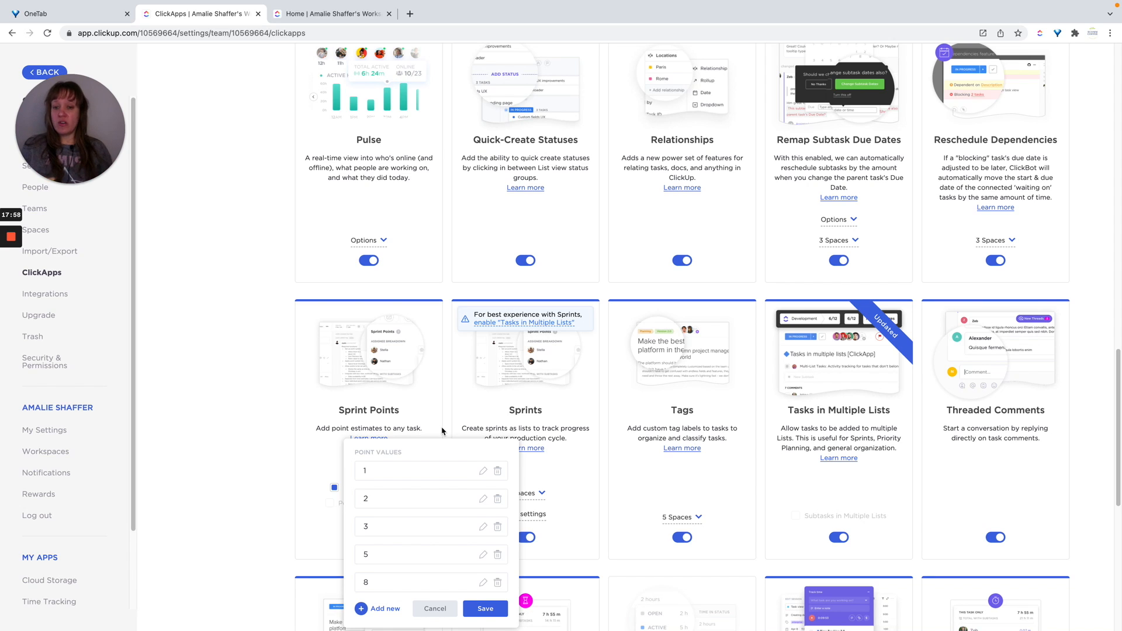
pyautogui.click(497, 609)
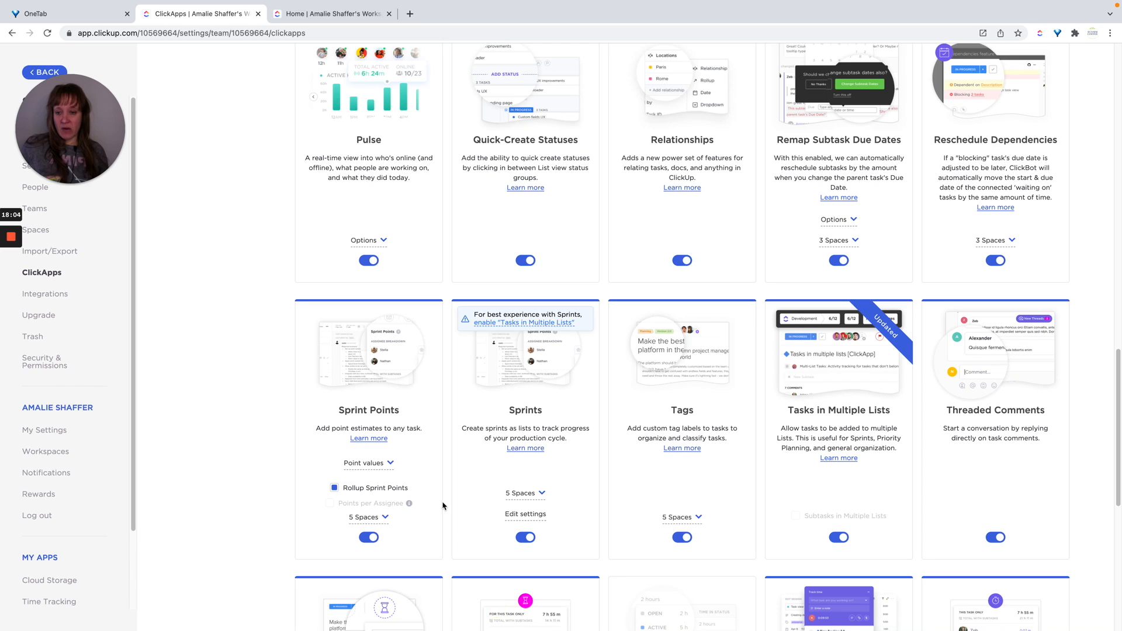
pyautogui.click(360, 519)
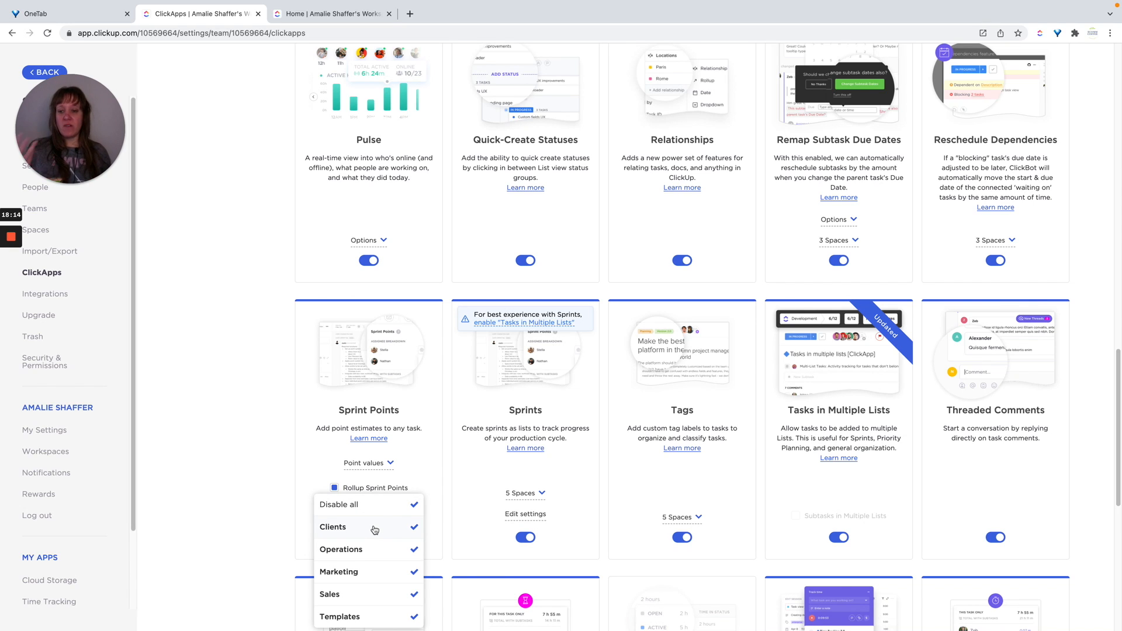
pyautogui.click(306, 481)
# Enable the Time Estimates ClickApp for all spaces and review its Estimates per Assignee option
pyautogui.scroll(-3, 626, 494)
pyautogui.scroll(-3, 627, 497)
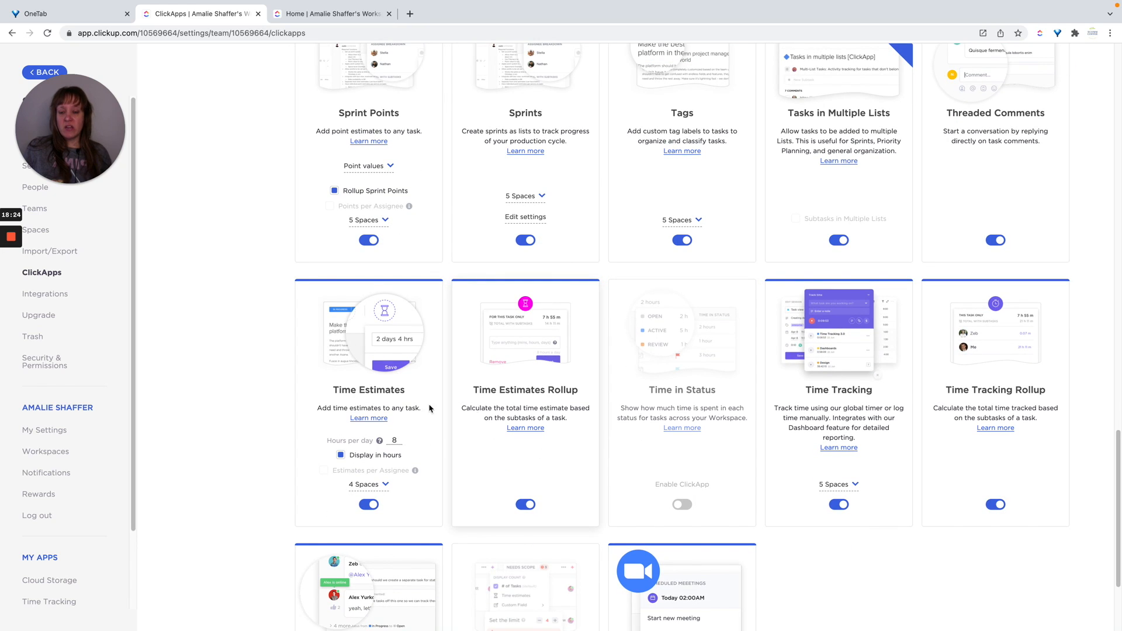
pyautogui.click(362, 485)
pyautogui.click(360, 504)
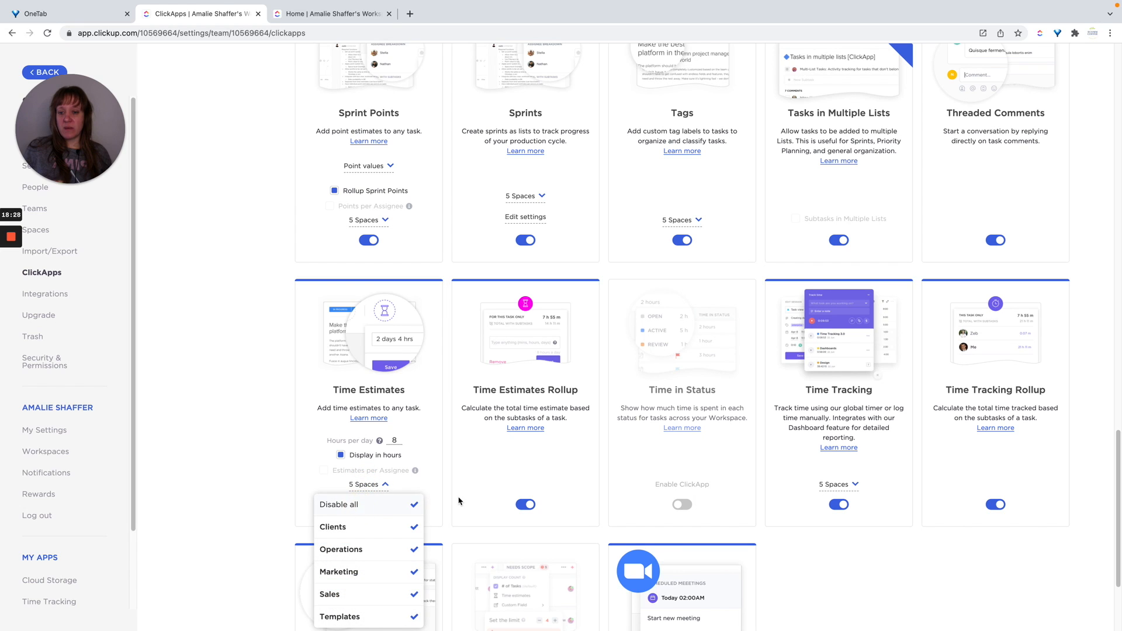
pyautogui.click(435, 491)
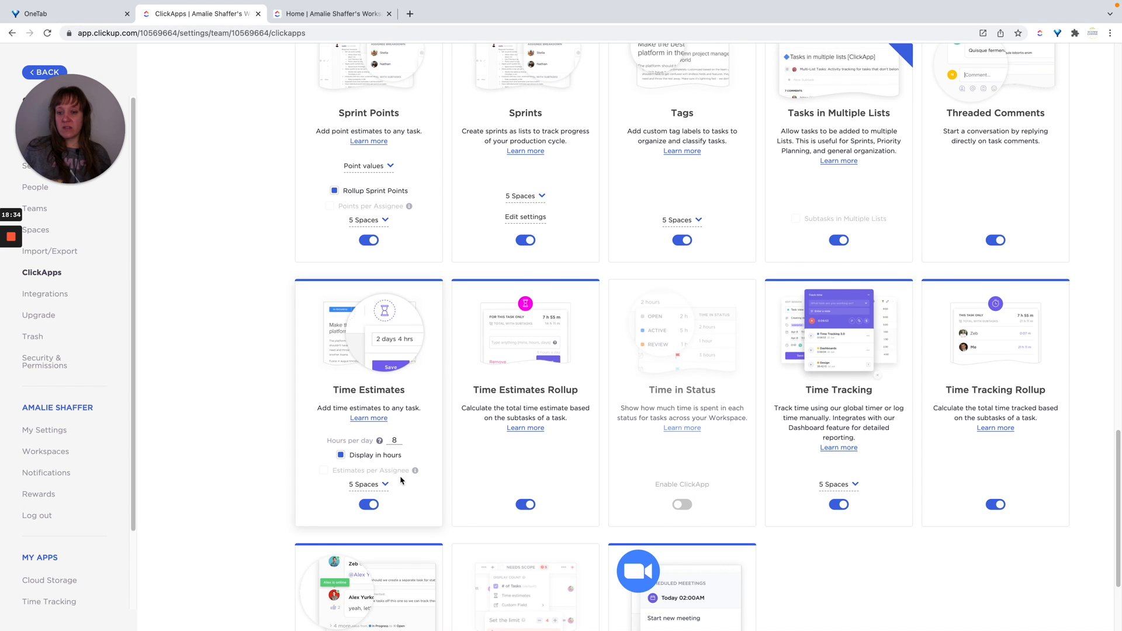
pyautogui.moveTo(416, 472)
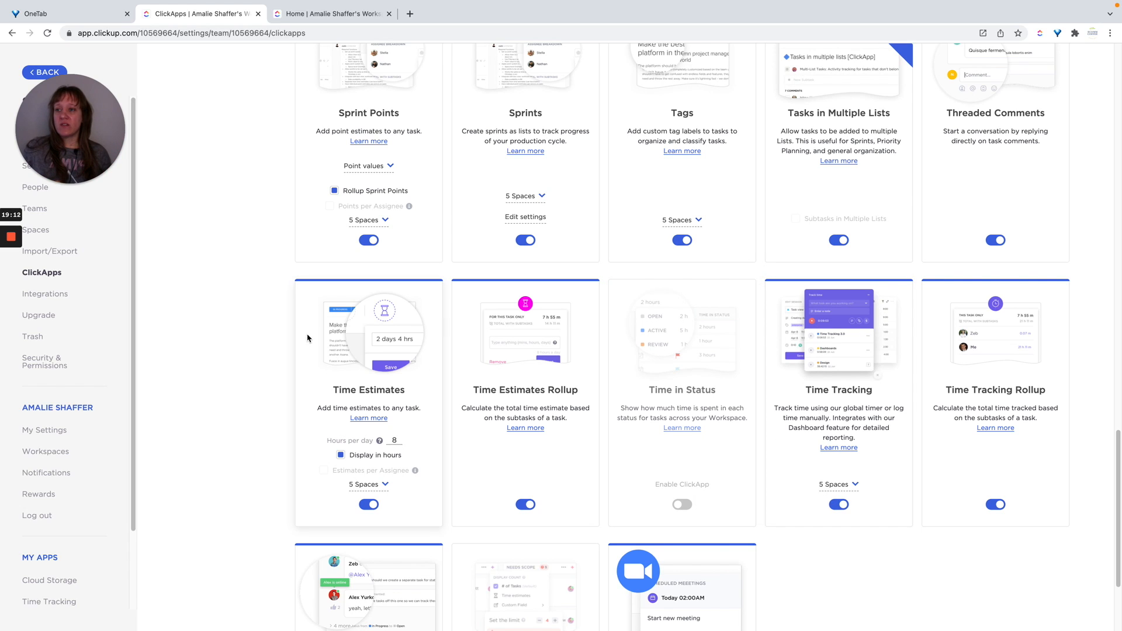
# Return to the Roadmap 2 folder and move Q1's Mobile Time Tracking, Mind Maps and Modal issue tasks to Sprint 1 (2/21 - 3/20)
pyautogui.click(47, 73)
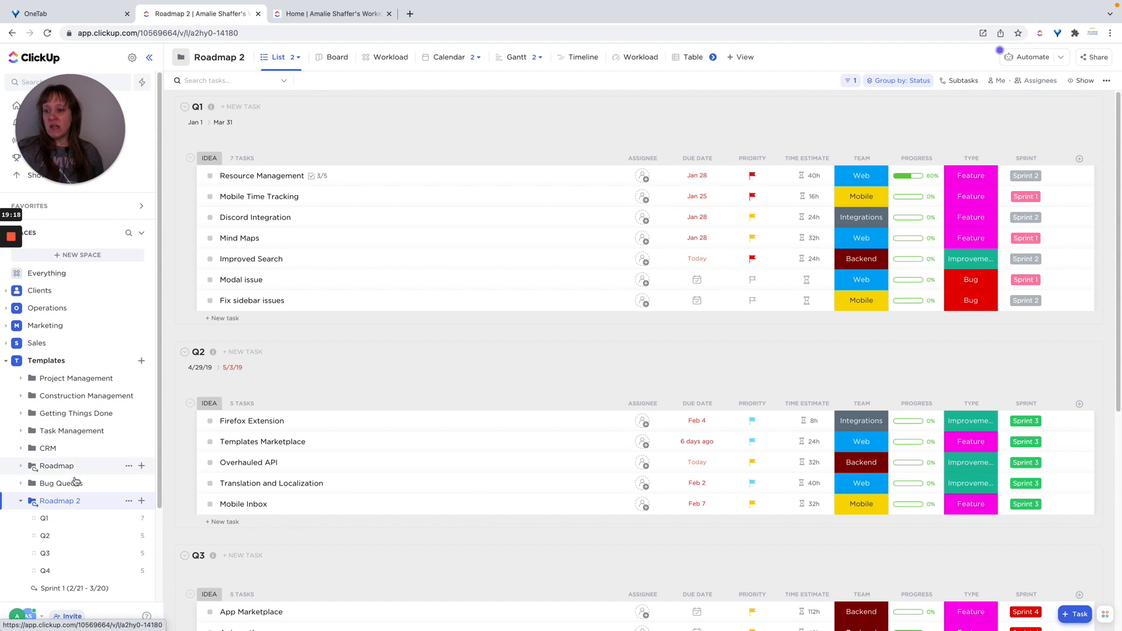
pyautogui.scroll(-1, 98, 419)
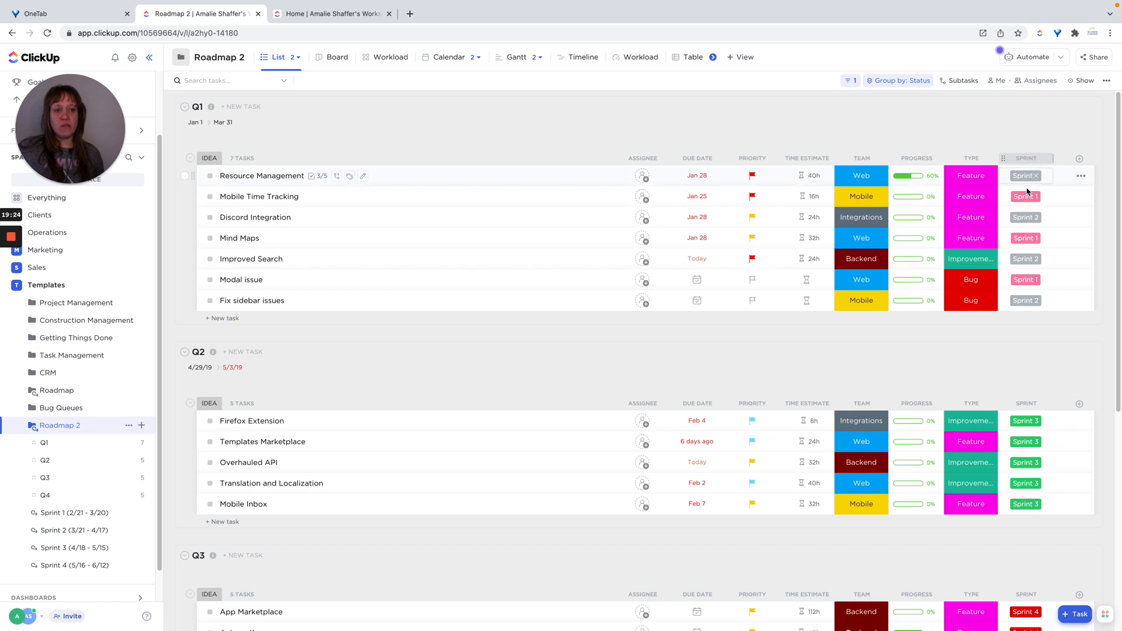
pyautogui.click(185, 282)
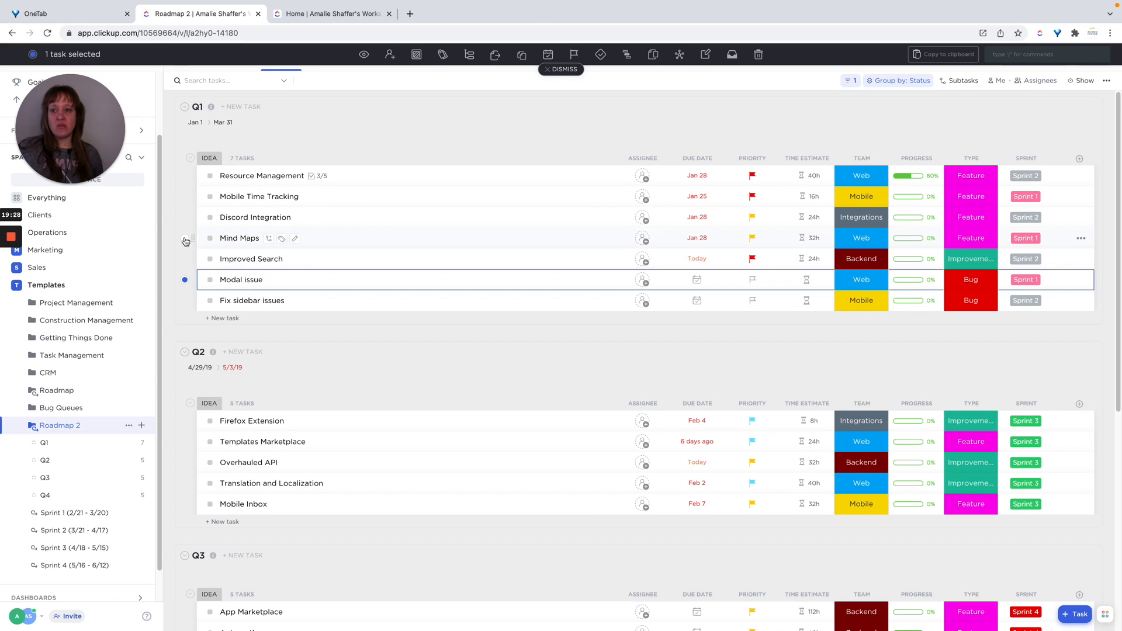
pyautogui.click(185, 239)
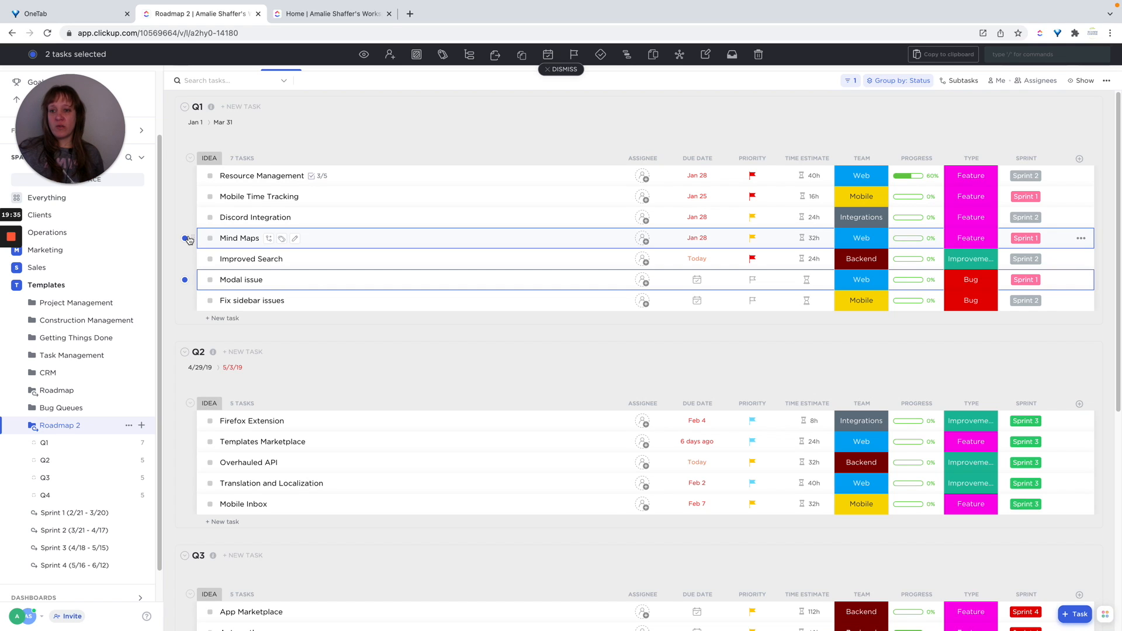
pyautogui.click(186, 197)
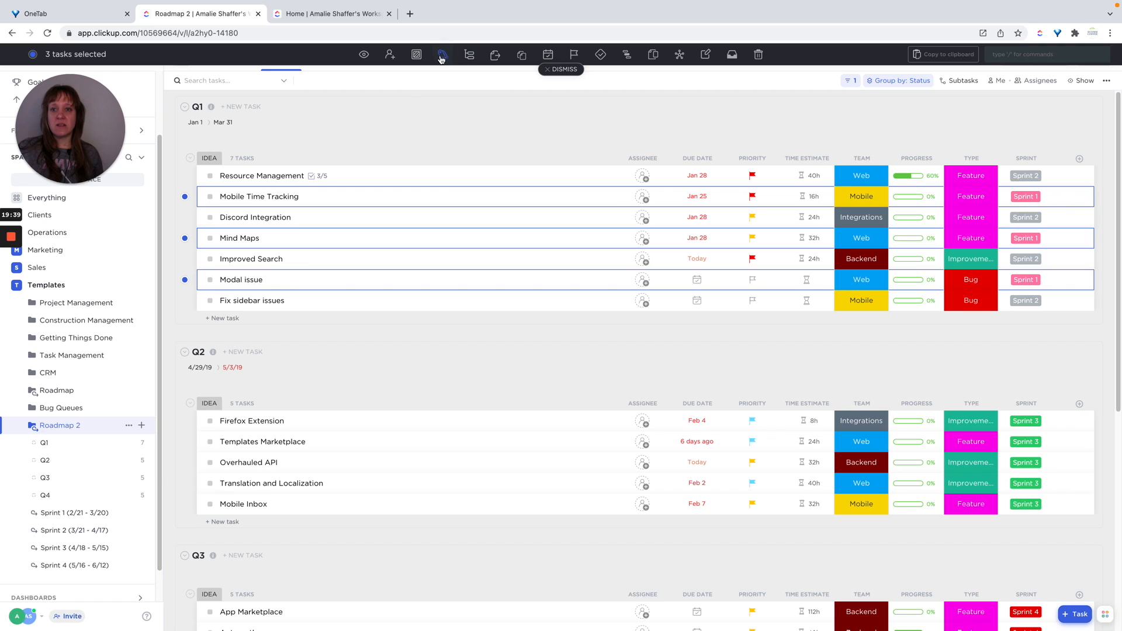
pyautogui.click(494, 57)
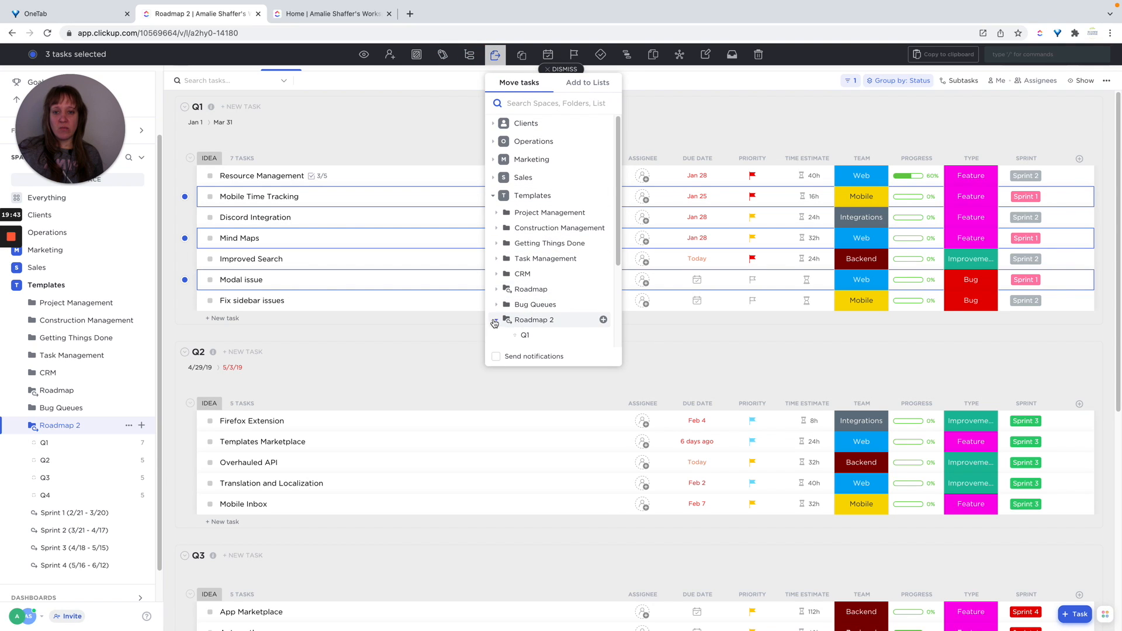
pyautogui.scroll(-3, 543, 257)
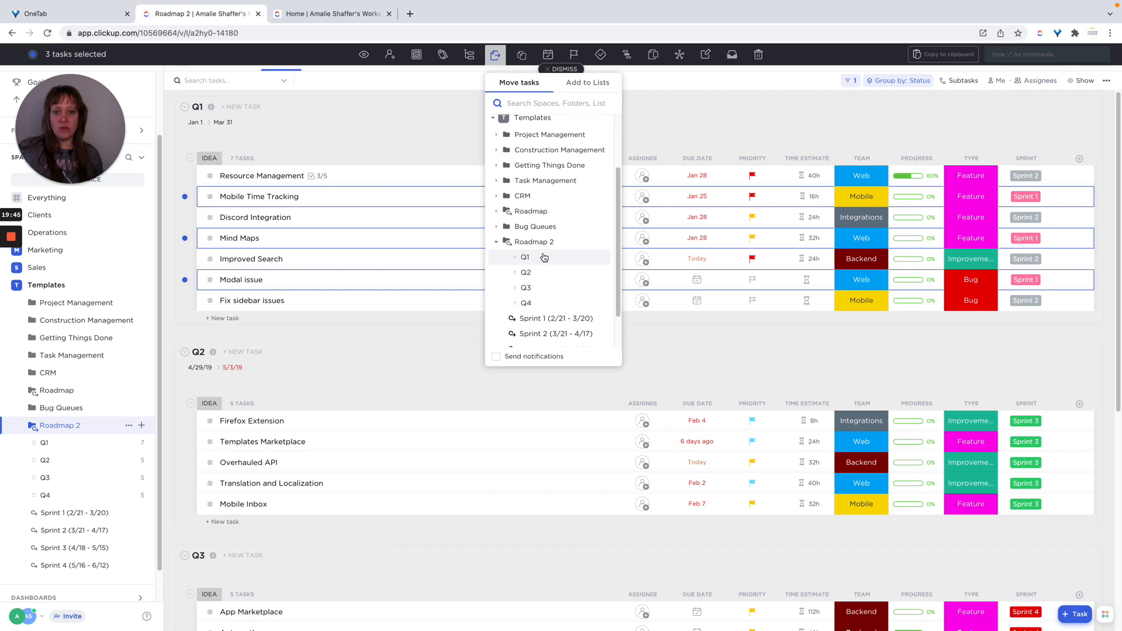
pyautogui.click(550, 320)
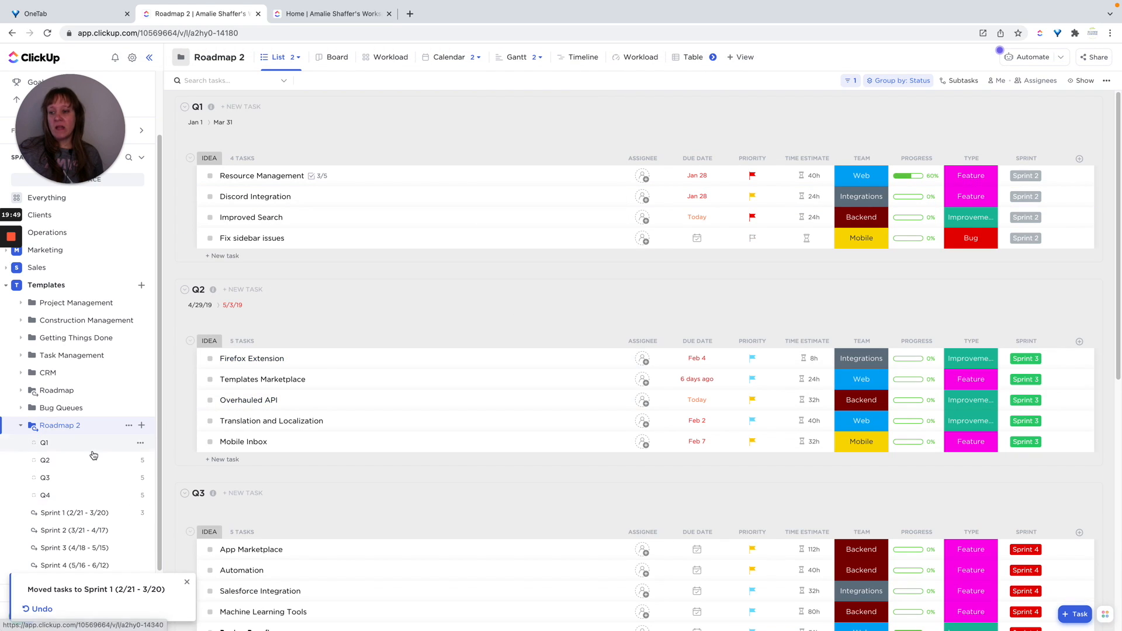
# Duplicate Q1's Resource Management, Discord Integration, Improved Search and Fix sidebar issues tasks into Roadmap 2's Sprint 2 (3/21 - 4/17) list
pyautogui.scroll(-1, 93, 455)
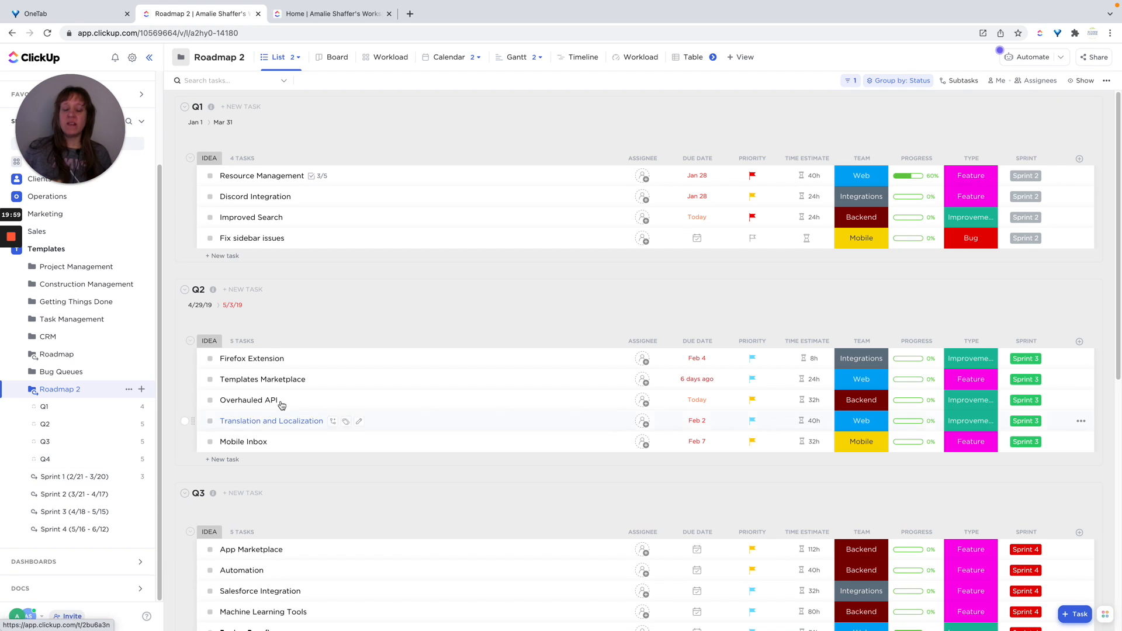
pyautogui.click(185, 175)
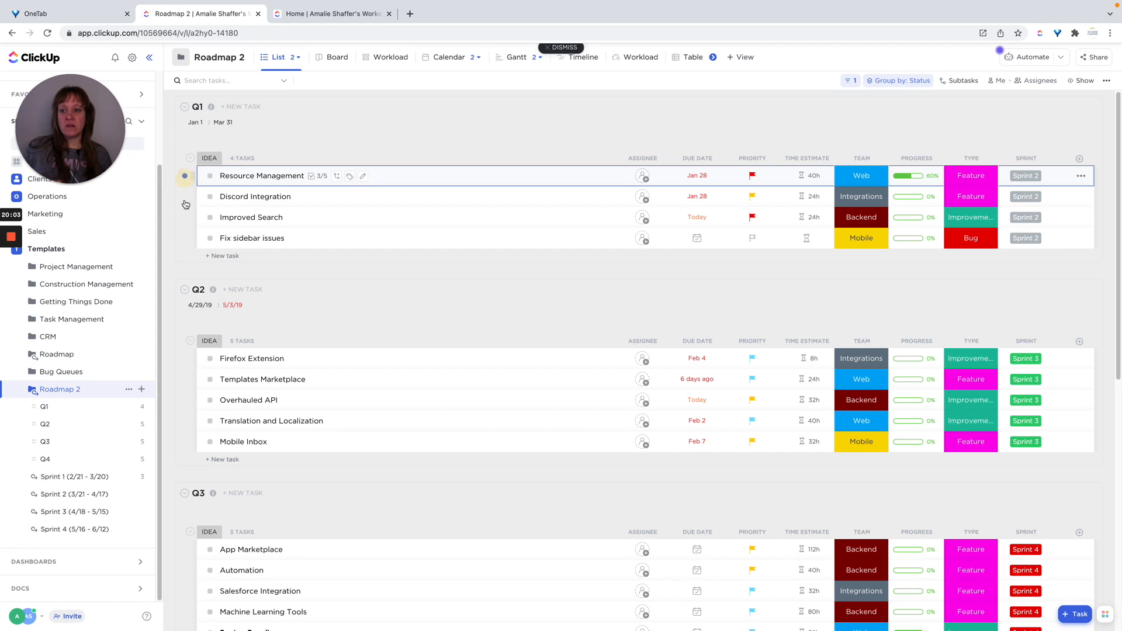
pyautogui.click(185, 197)
pyautogui.click(184, 217)
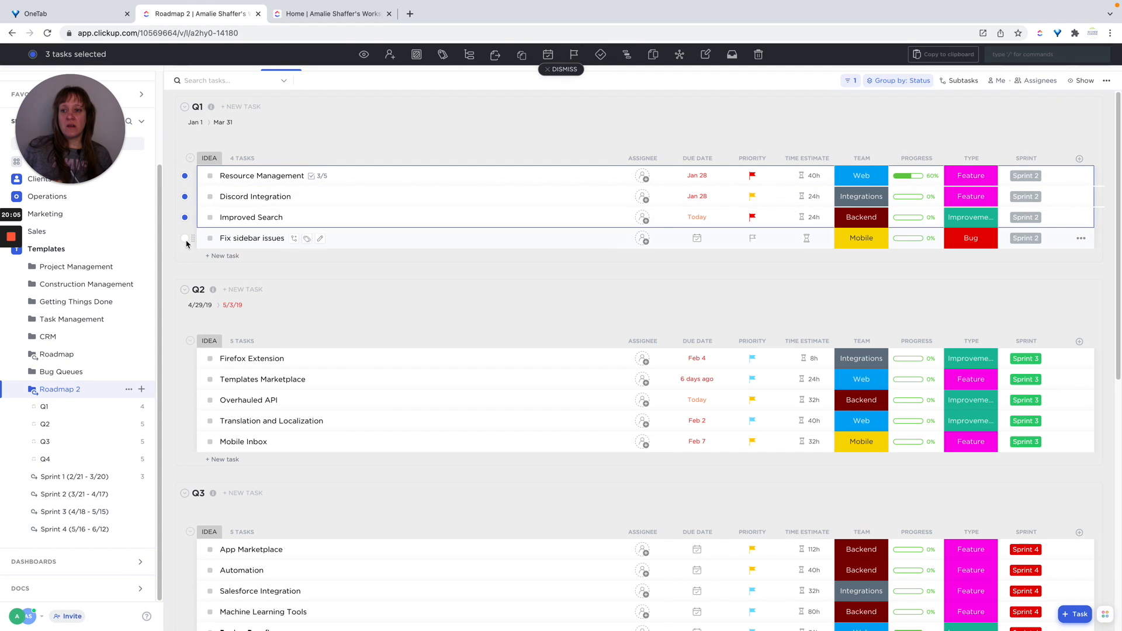
pyautogui.click(185, 238)
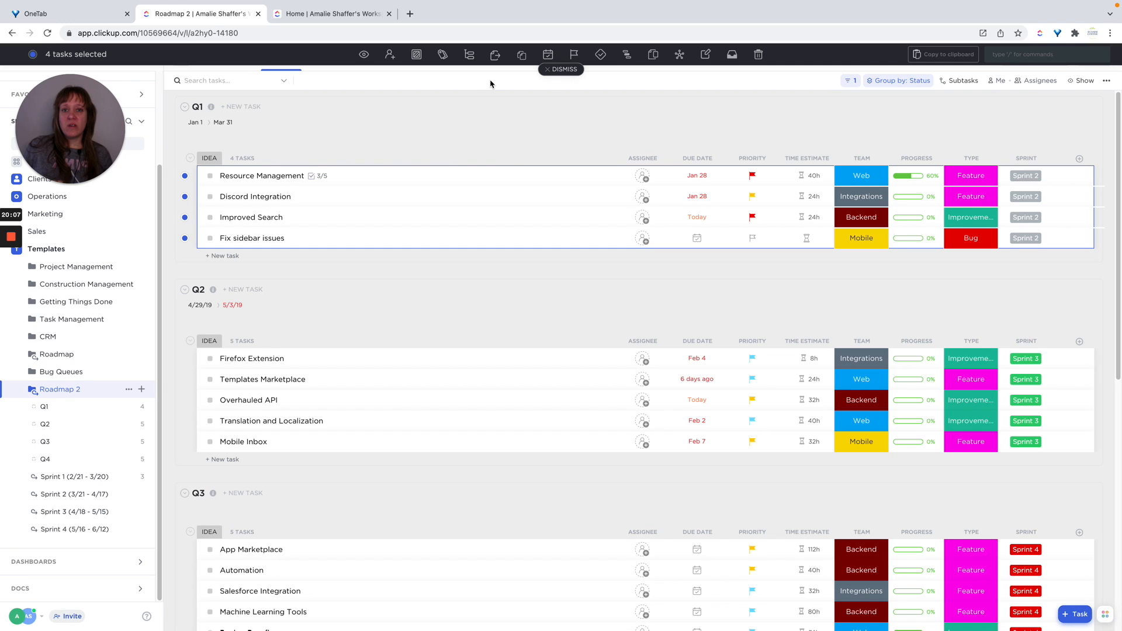
pyautogui.click(523, 56)
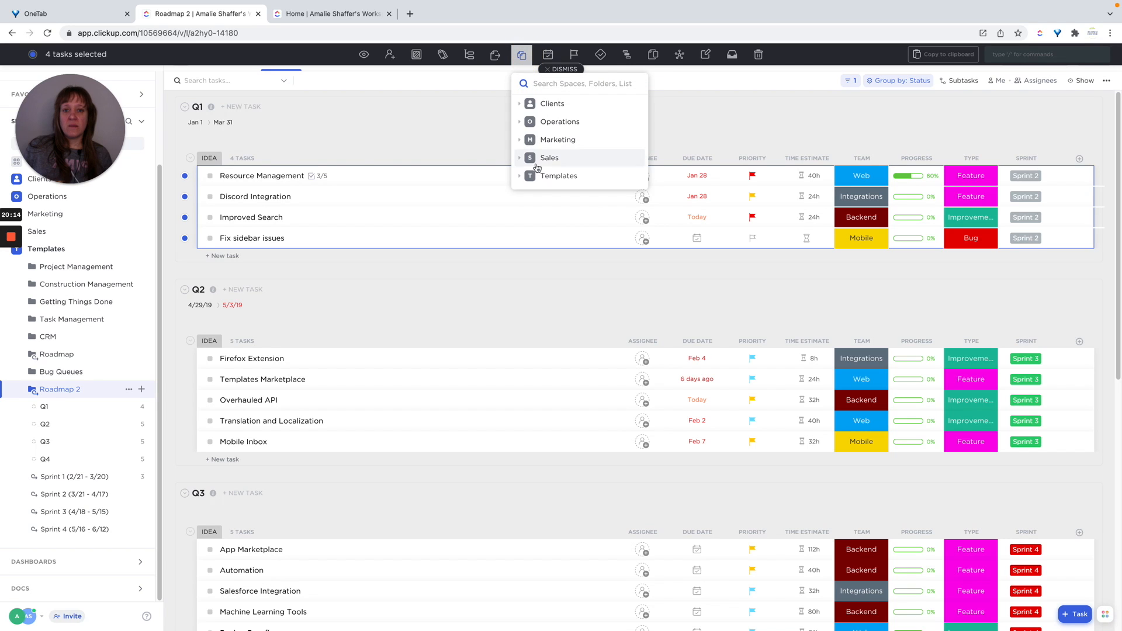
pyautogui.click(519, 176)
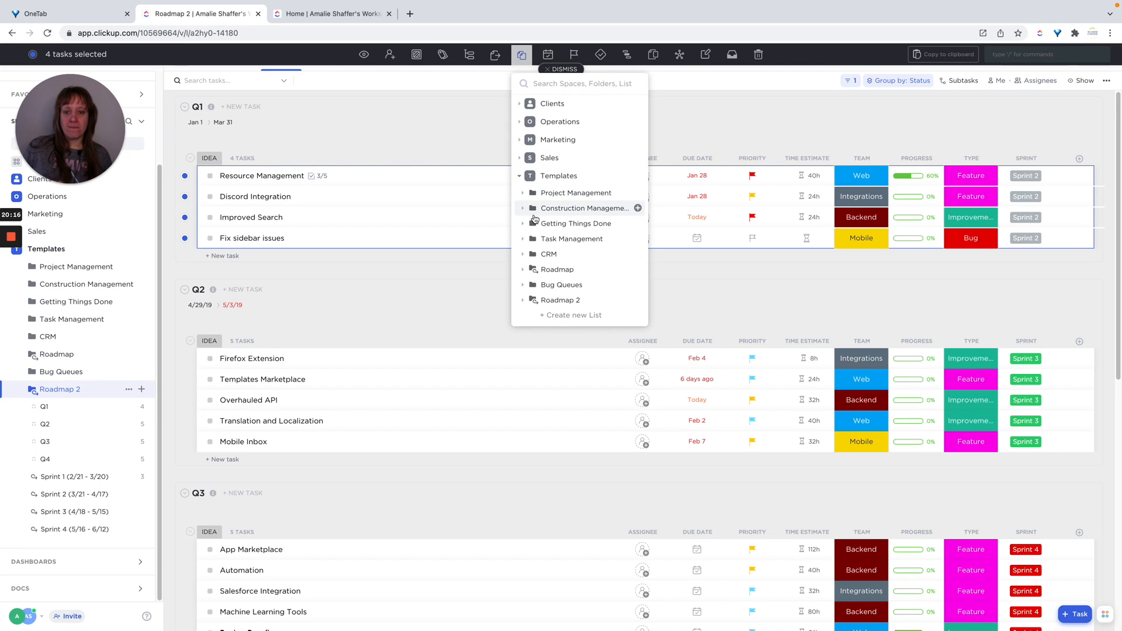
pyautogui.click(520, 302)
pyautogui.scroll(-2, 565, 233)
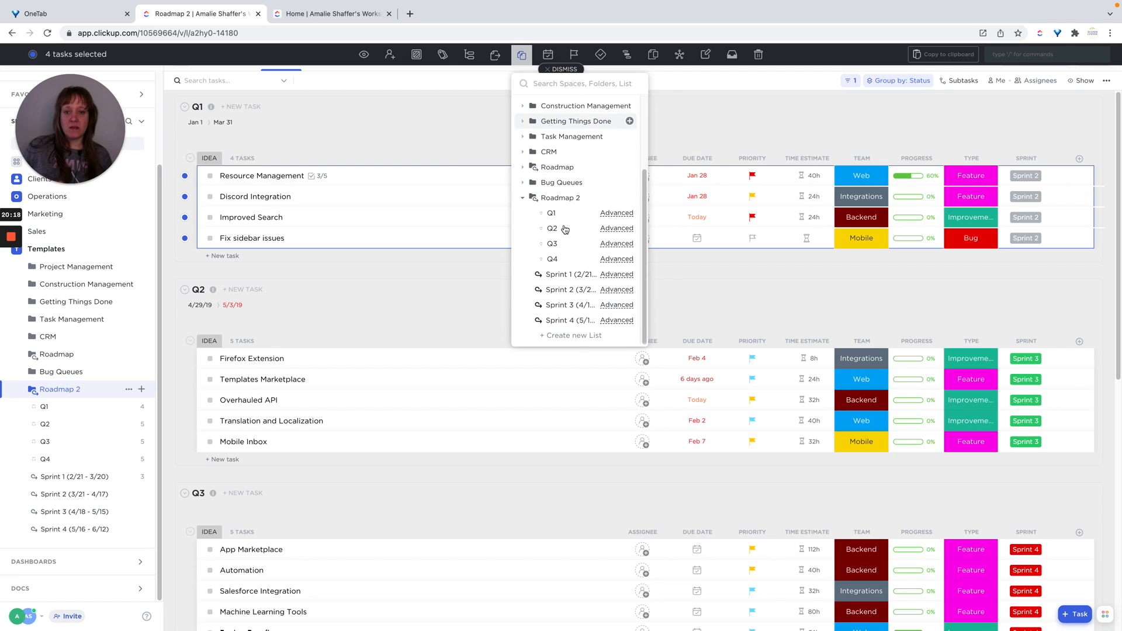
pyautogui.click(566, 290)
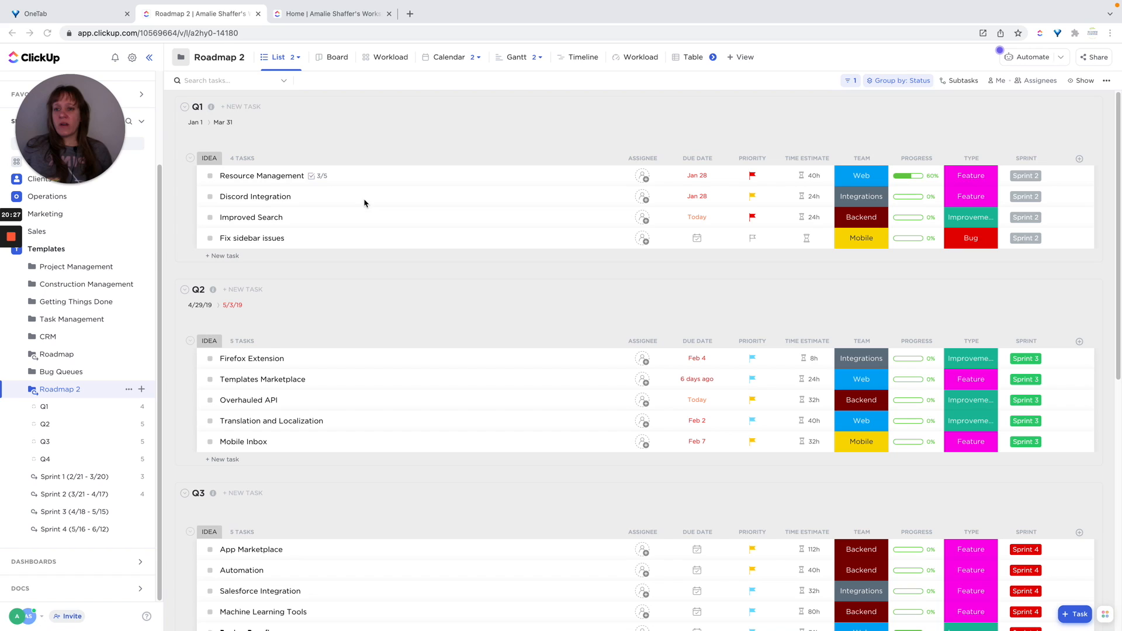
# Link Q1's Resource Management task to the Resource Management task in Roadmap 2's Sprint 2 (3/21 - 4/17) list as many to one
pyautogui.click(184, 177)
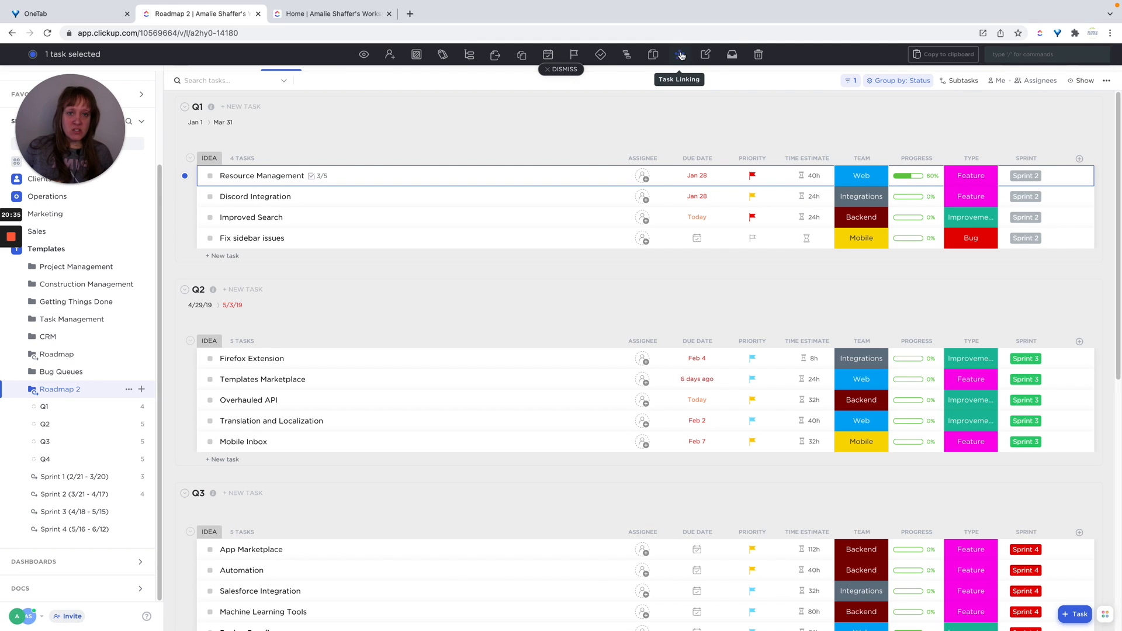
pyautogui.click(679, 55)
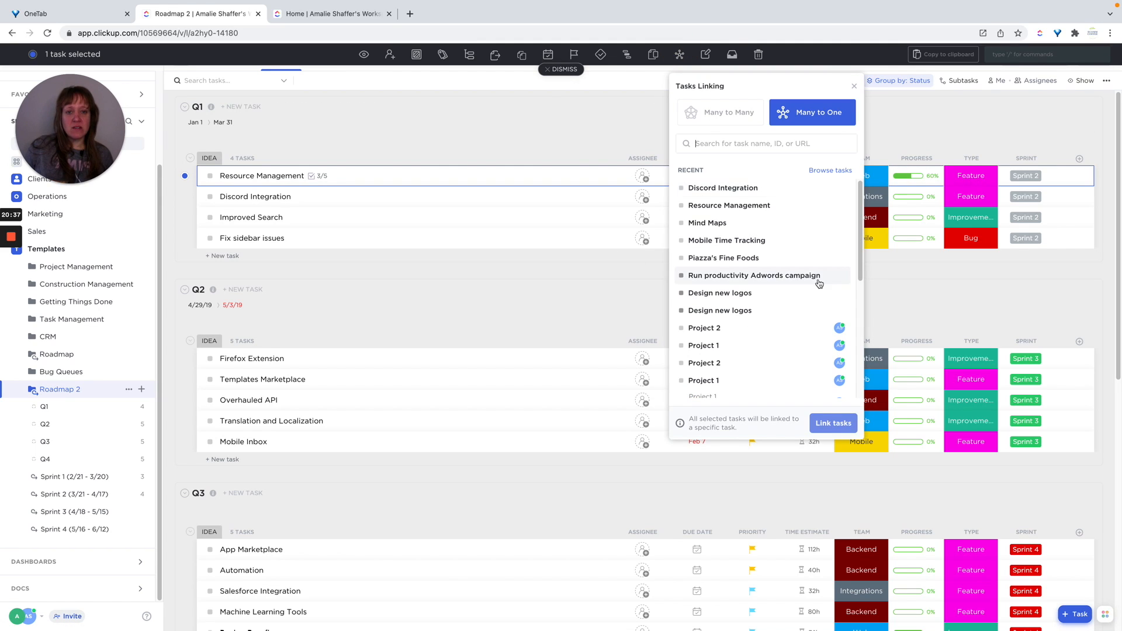
pyautogui.click(828, 170)
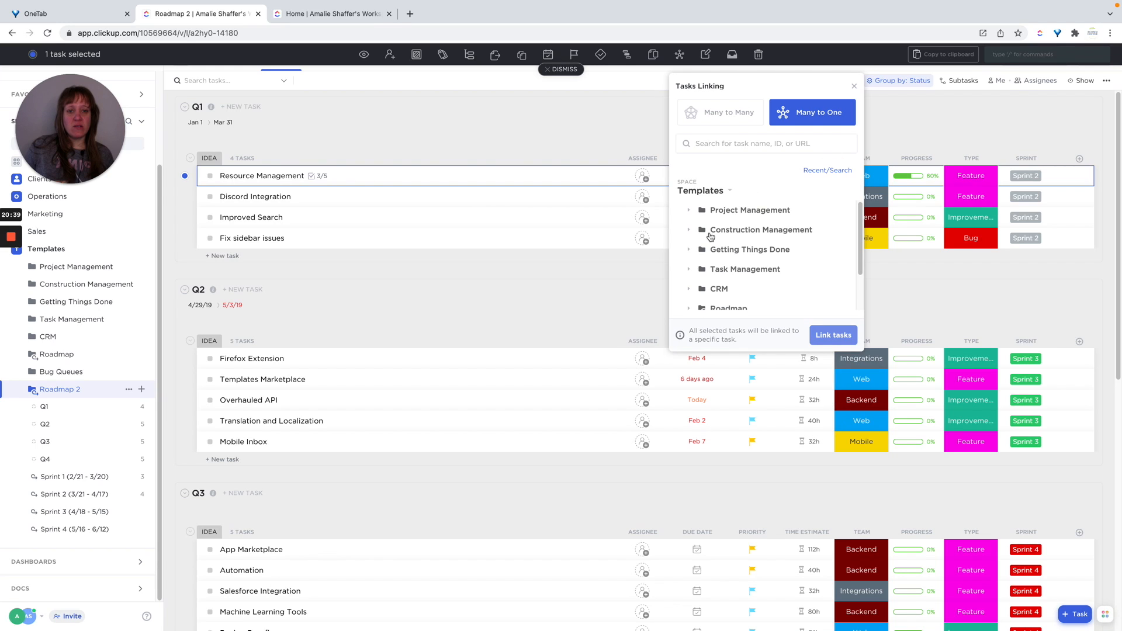
pyautogui.scroll(-2, 739, 236)
pyautogui.click(689, 300)
pyautogui.scroll(-4, 777, 251)
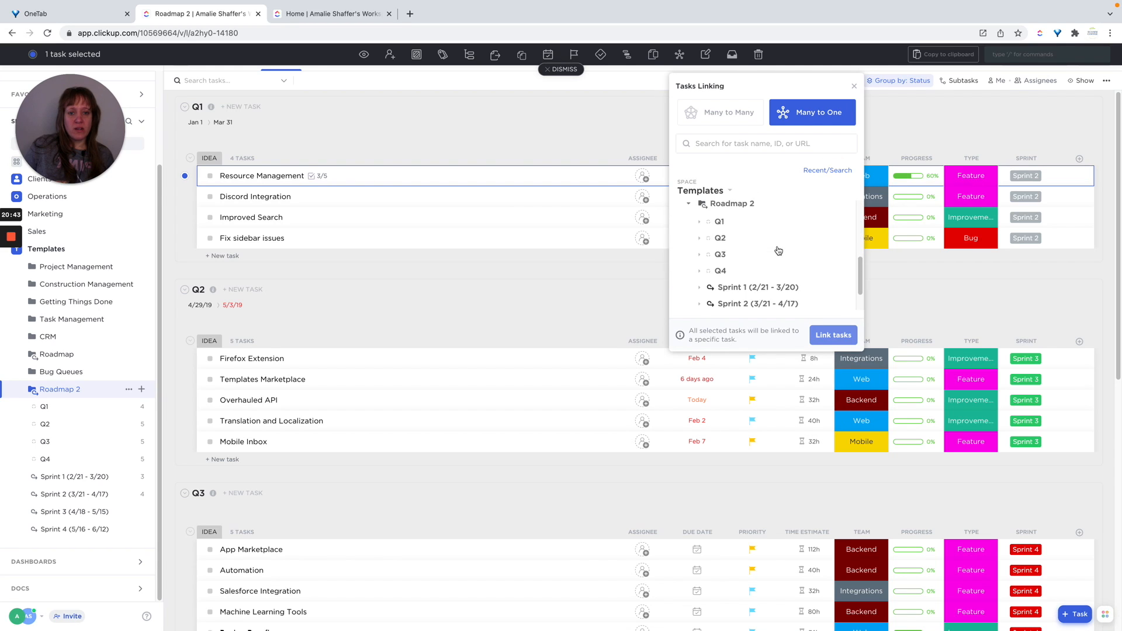
pyautogui.click(700, 296)
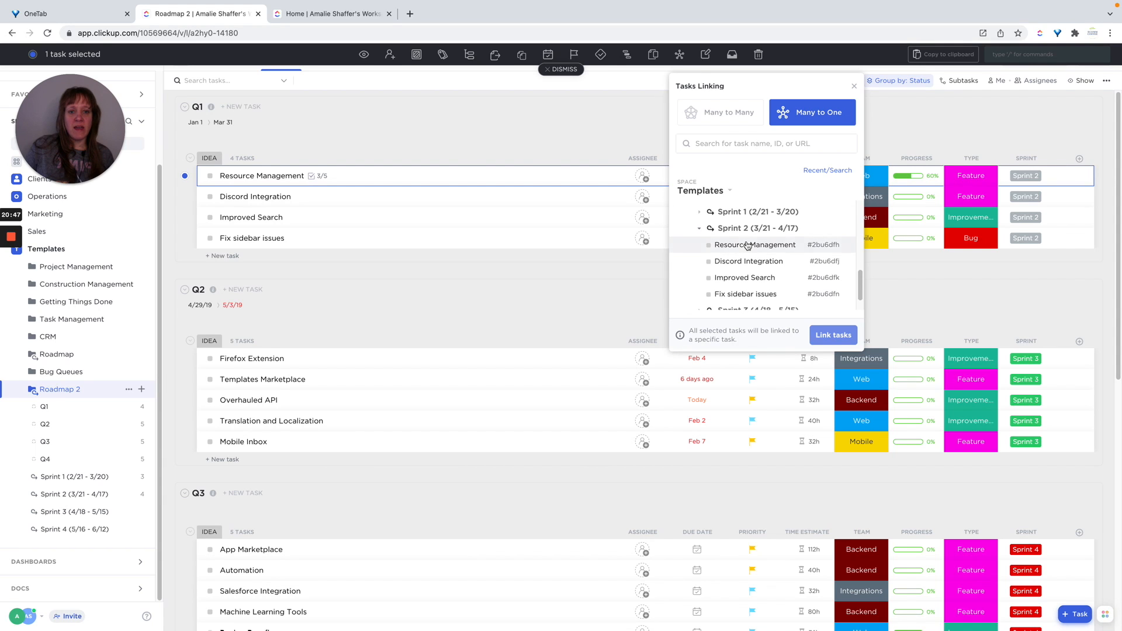
pyautogui.click(748, 245)
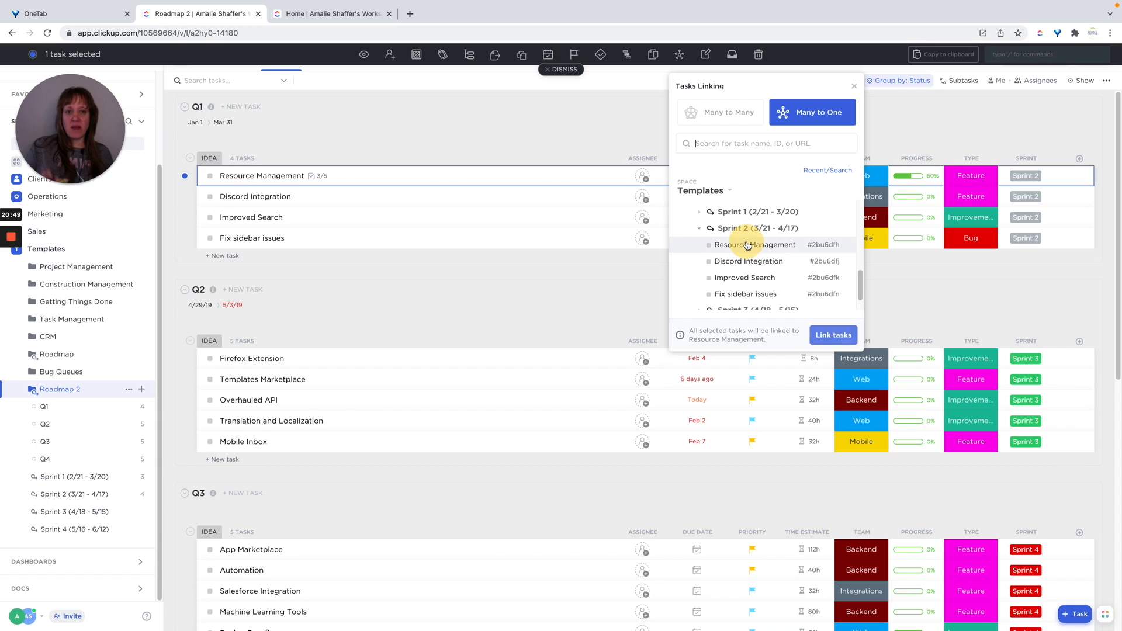
pyautogui.click(833, 336)
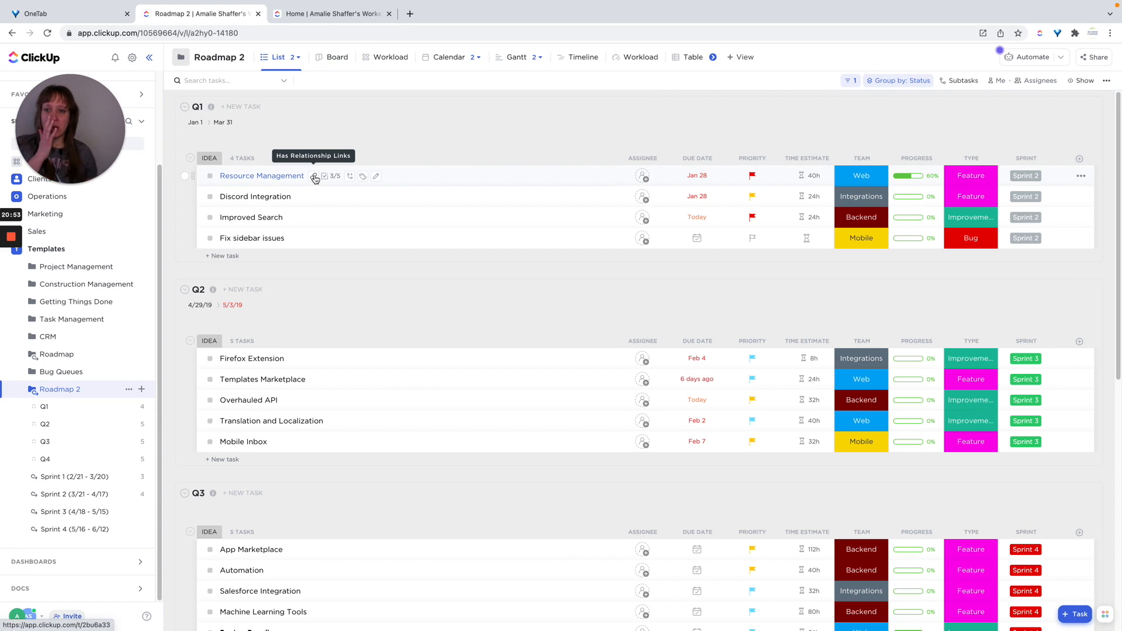
# Check the relationship links of Q1's Resource Management task and open the Sprint 2 (3/21 - 4/17) list
pyautogui.click(314, 176)
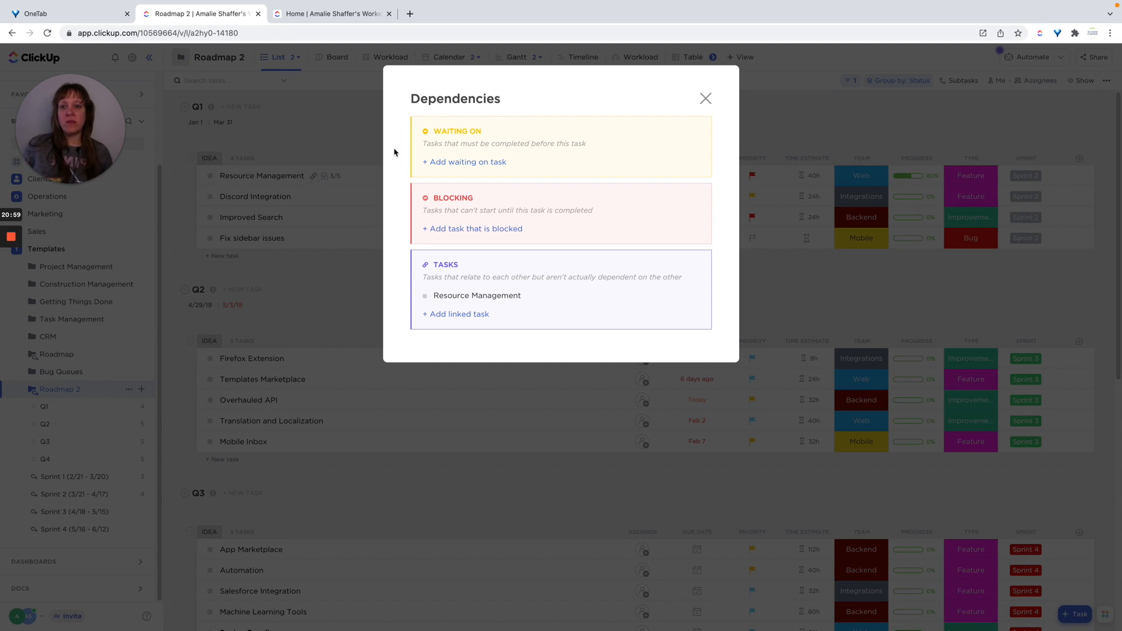
pyautogui.click(705, 98)
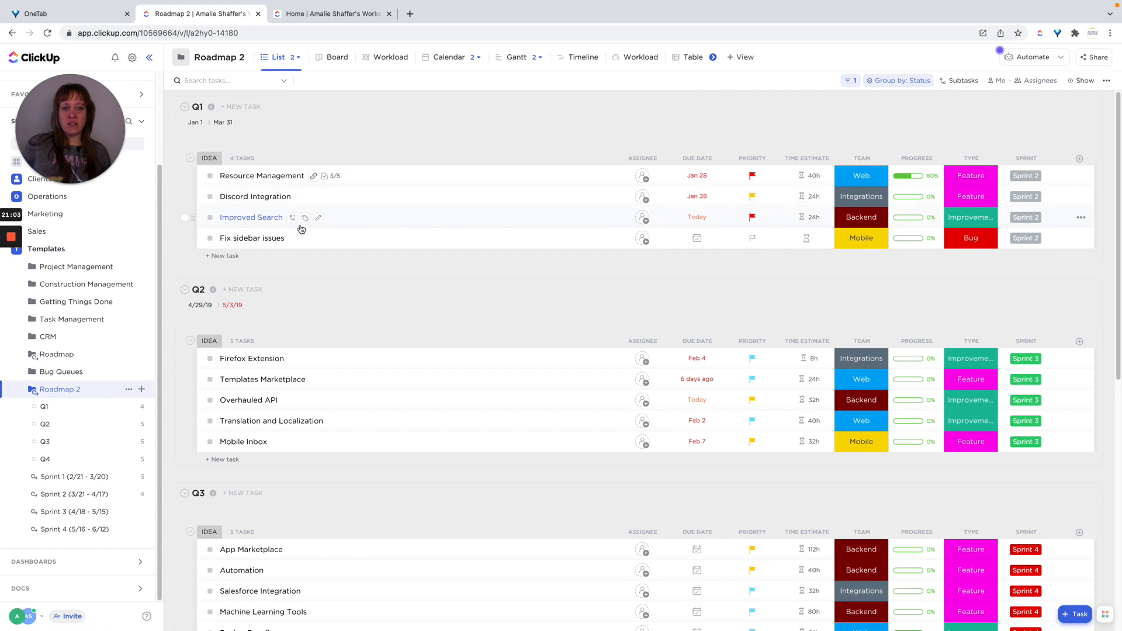
pyautogui.click(62, 495)
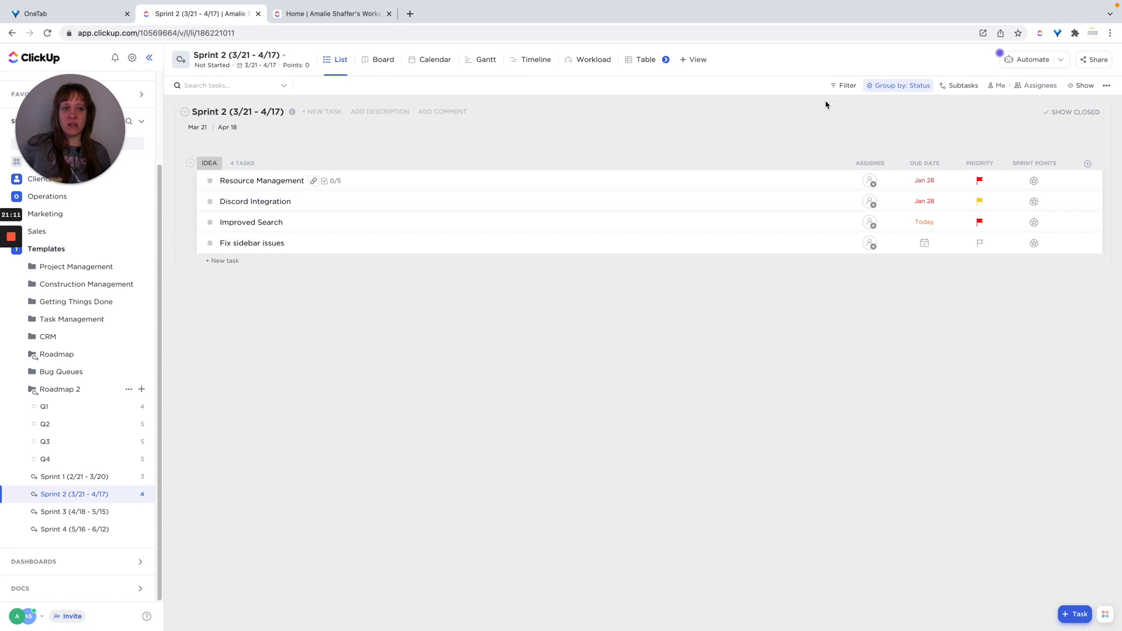
# Show empty statuses and closed tasks in the Sprint 2 list and reverse the order of its status groups
pyautogui.click(1081, 86)
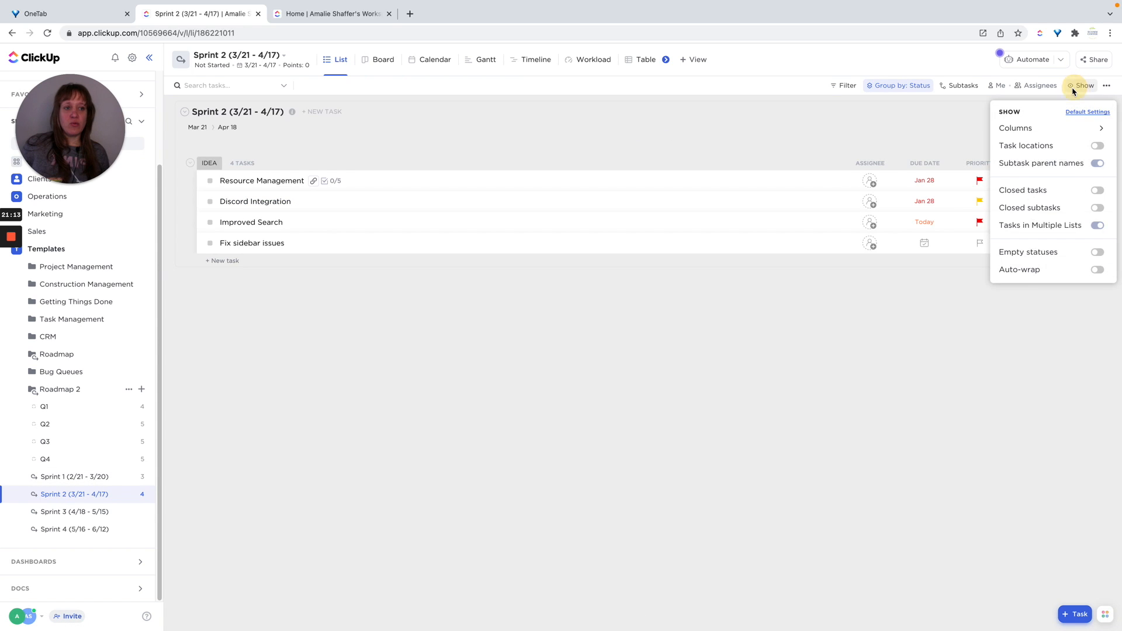
pyautogui.click(1096, 251)
pyautogui.click(1098, 191)
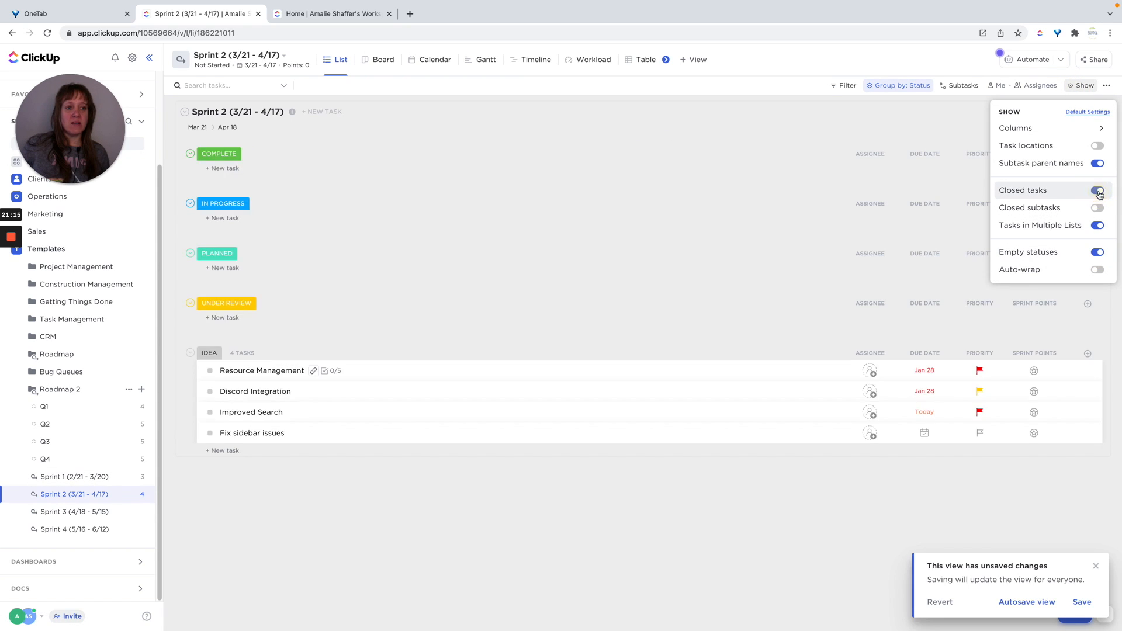
pyautogui.click(898, 86)
pyautogui.click(898, 85)
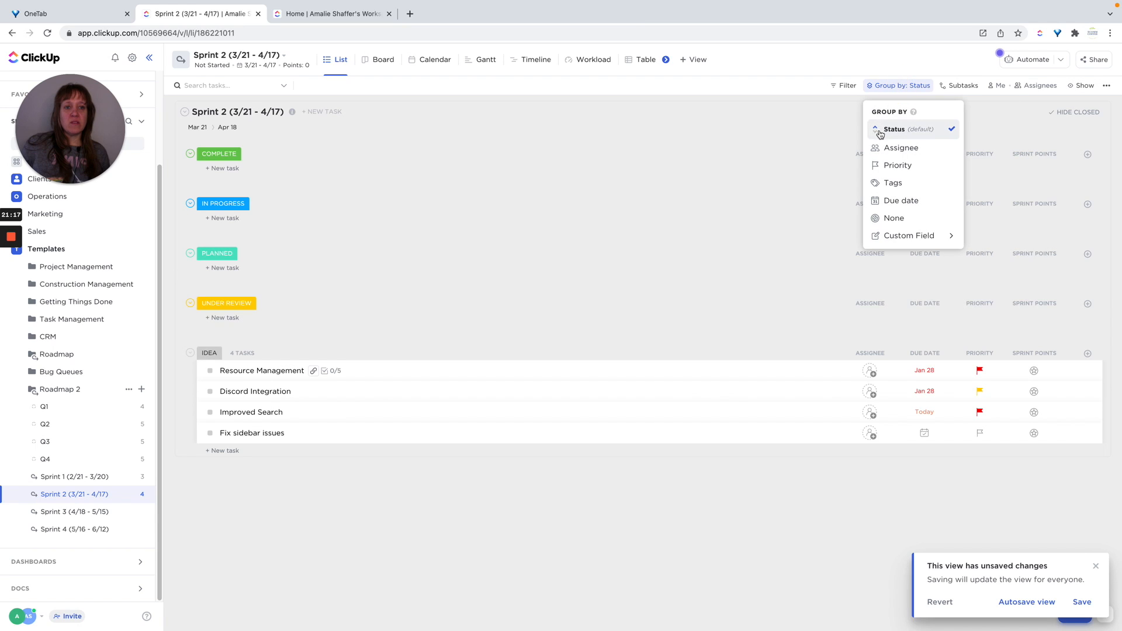
pyautogui.click(875, 132)
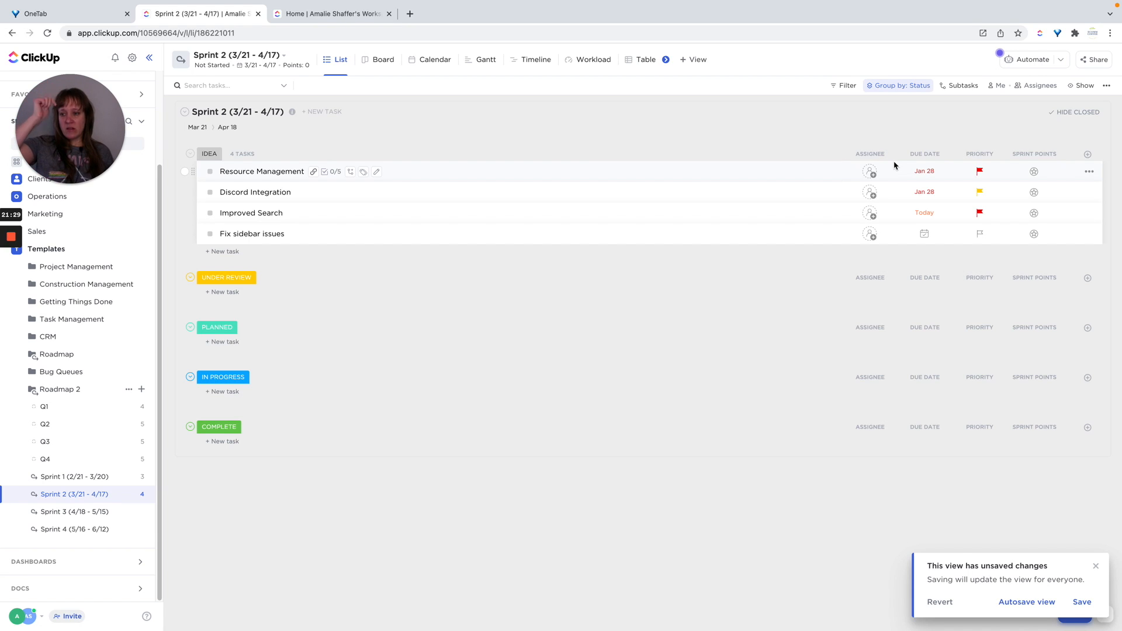
# Review the Sprint Points settings reached from the Resource Management task's point choices and return to the Sprint 2 list
pyautogui.click(1033, 172)
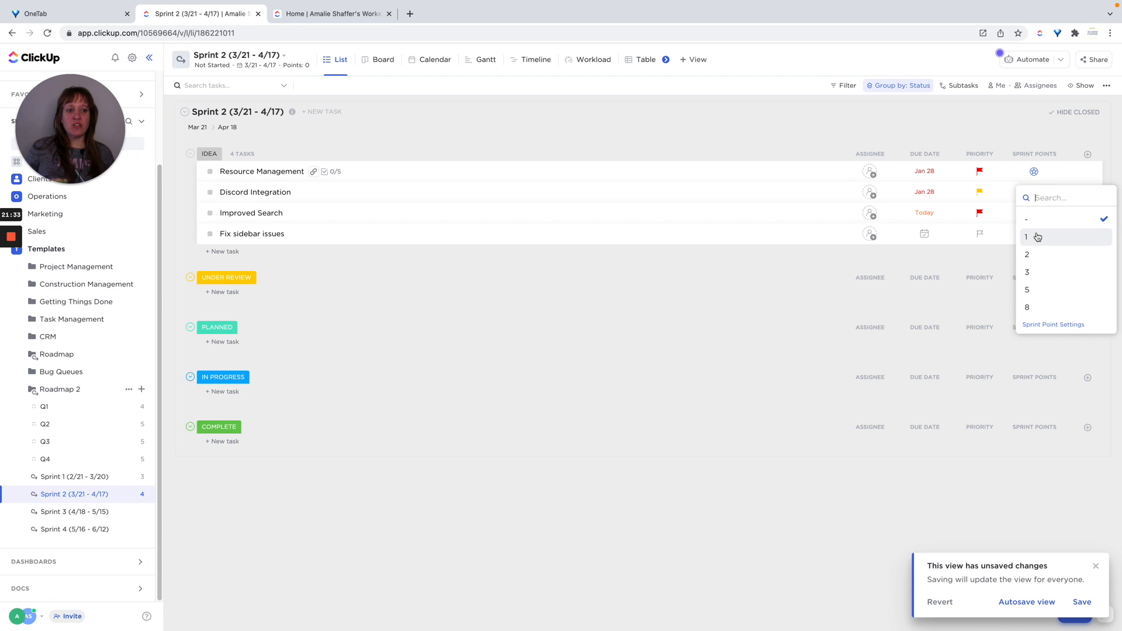
pyautogui.click(1048, 324)
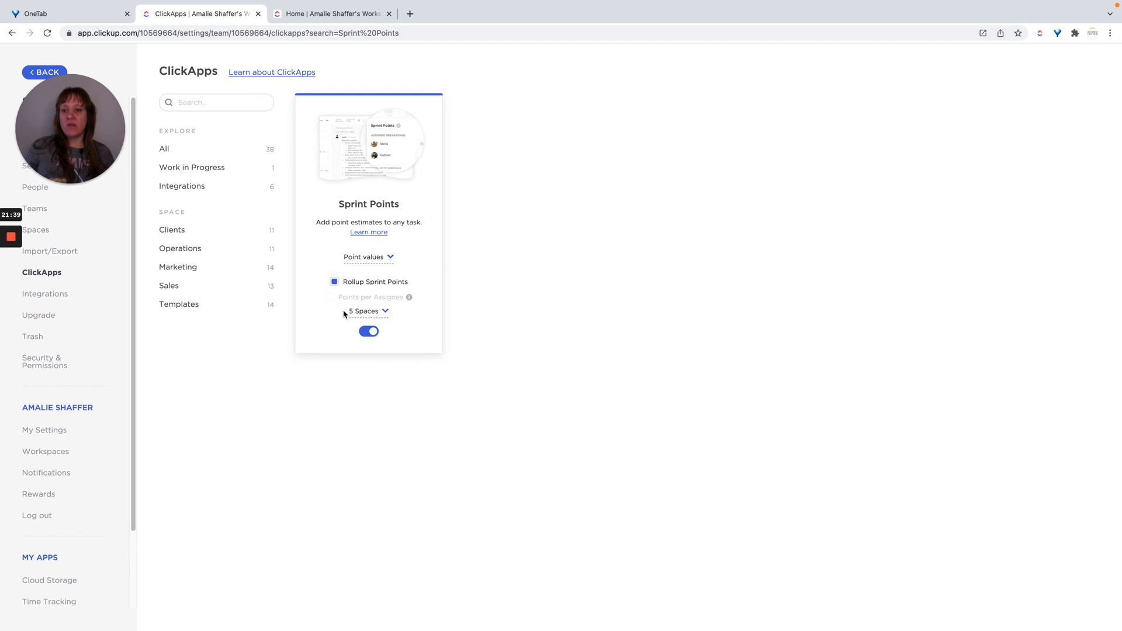
pyautogui.click(45, 72)
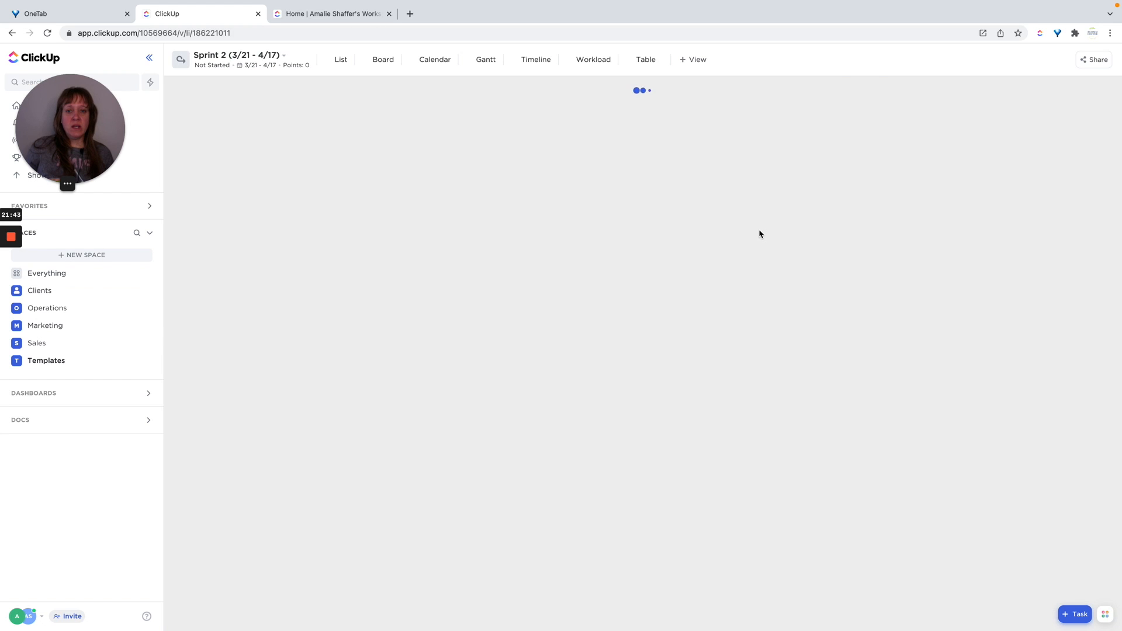
# Assign sprint points in Sprint 2: 1 to Resource Management, 2 to Discord Integration, 3 to Improved Search and 8 to Fix sidebar issues
pyautogui.click(1031, 181)
pyautogui.click(1041, 242)
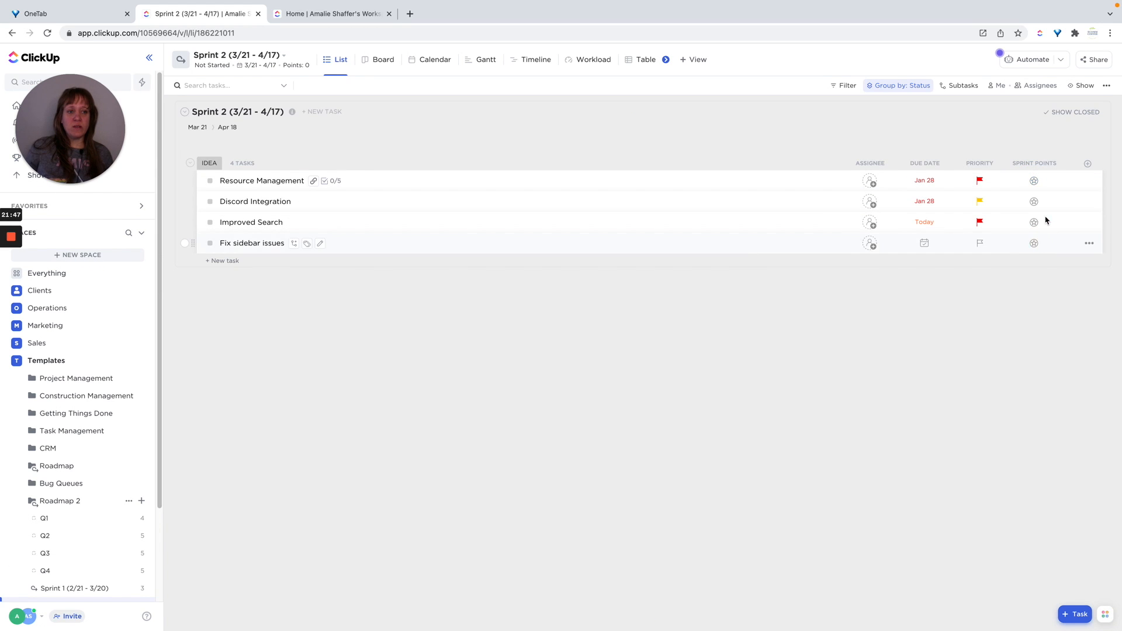
pyautogui.click(1033, 201)
pyautogui.click(1041, 280)
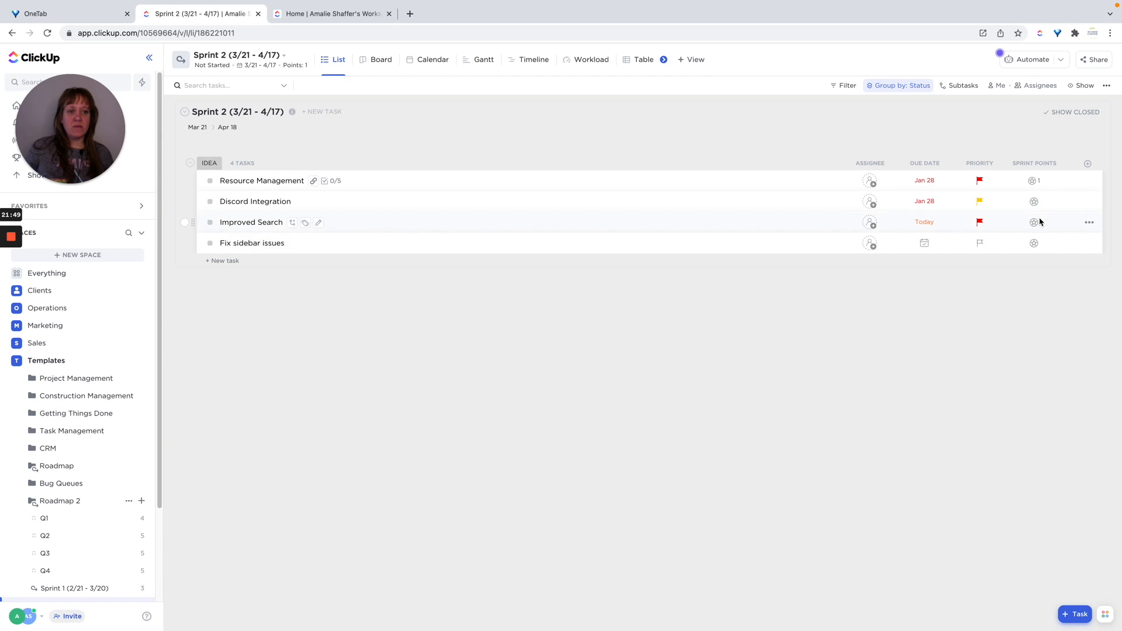
pyautogui.click(1034, 223)
pyautogui.click(1043, 322)
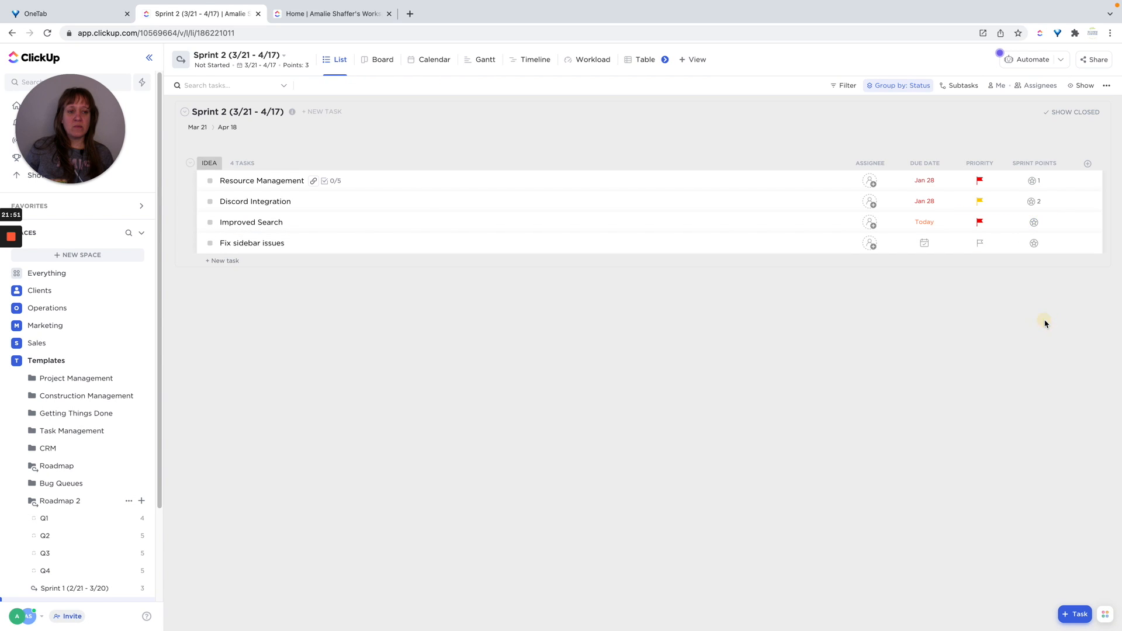
pyautogui.click(1034, 243)
pyautogui.click(1036, 379)
# Show Sprint 2's empty statuses and closed tasks, reverse the status group order so Idea comes first, and save the view
pyautogui.click(1080, 85)
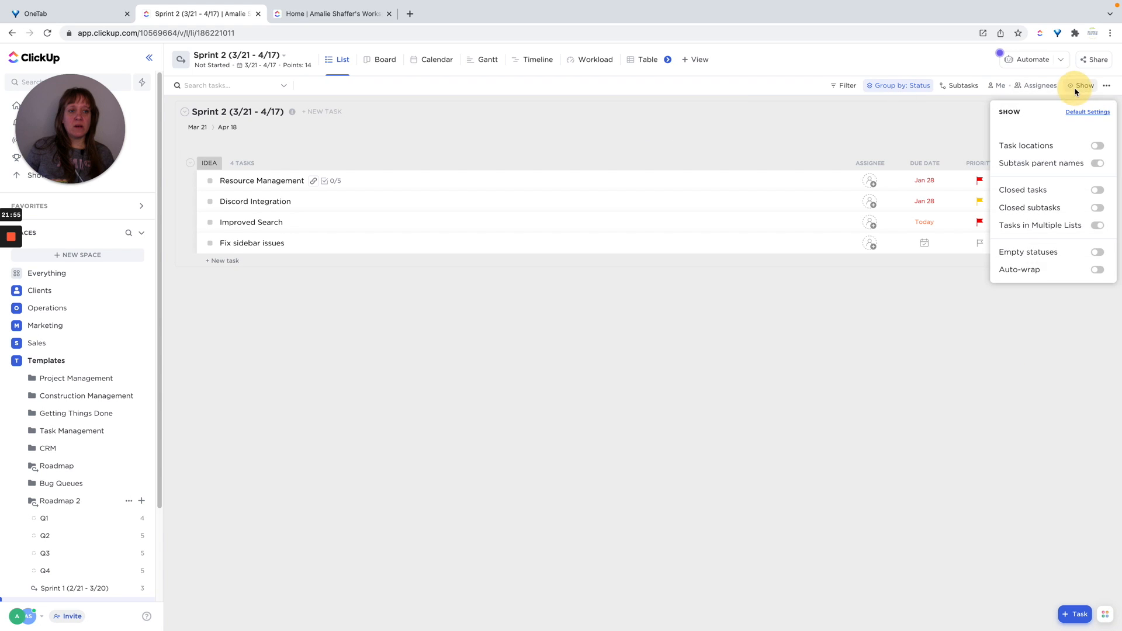
pyautogui.click(1097, 252)
pyautogui.click(1098, 190)
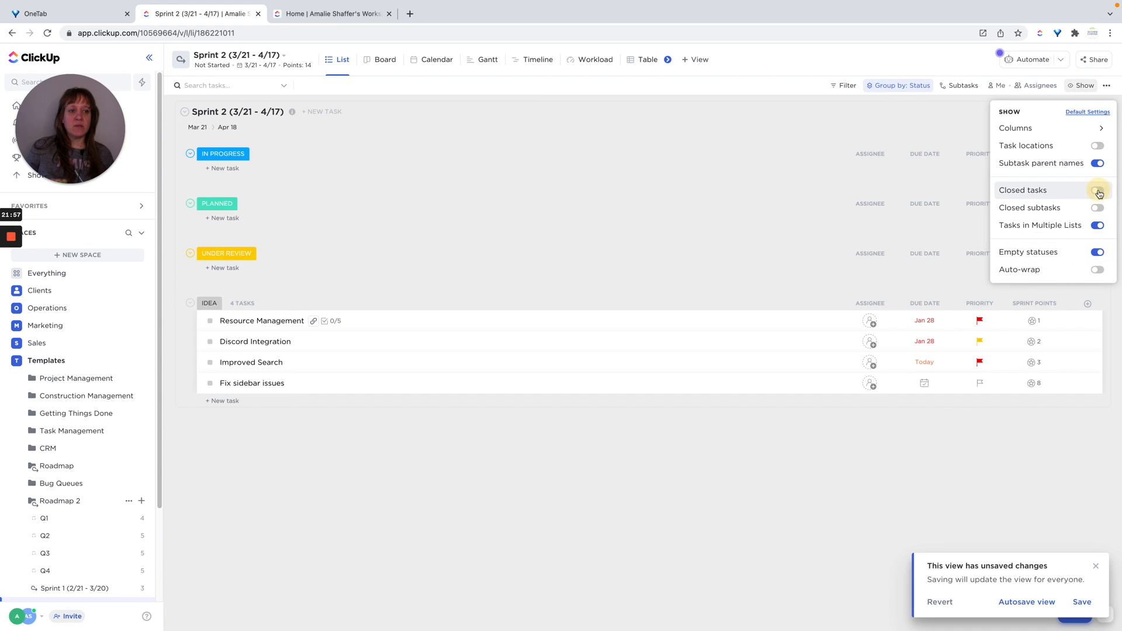
pyautogui.click(883, 84)
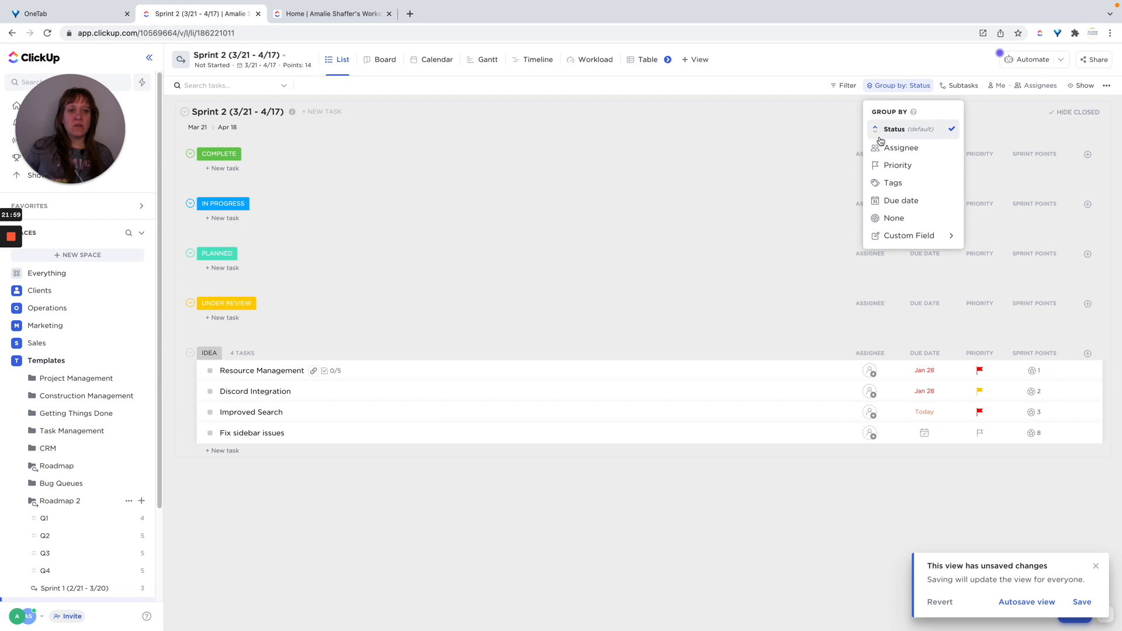
pyautogui.click(876, 130)
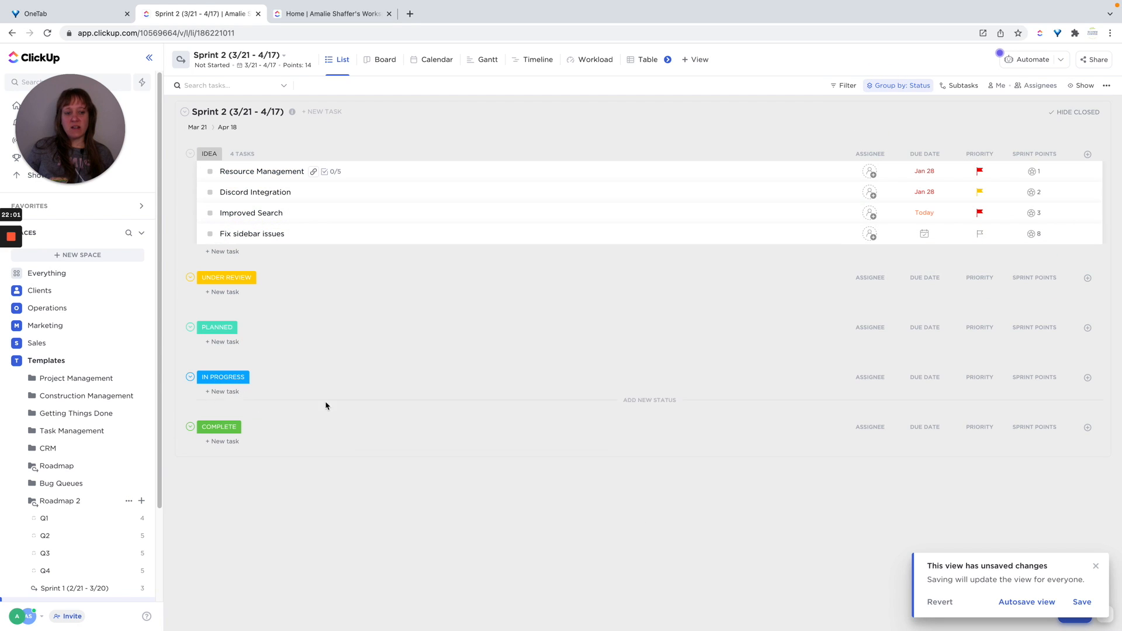
pyautogui.click(1081, 601)
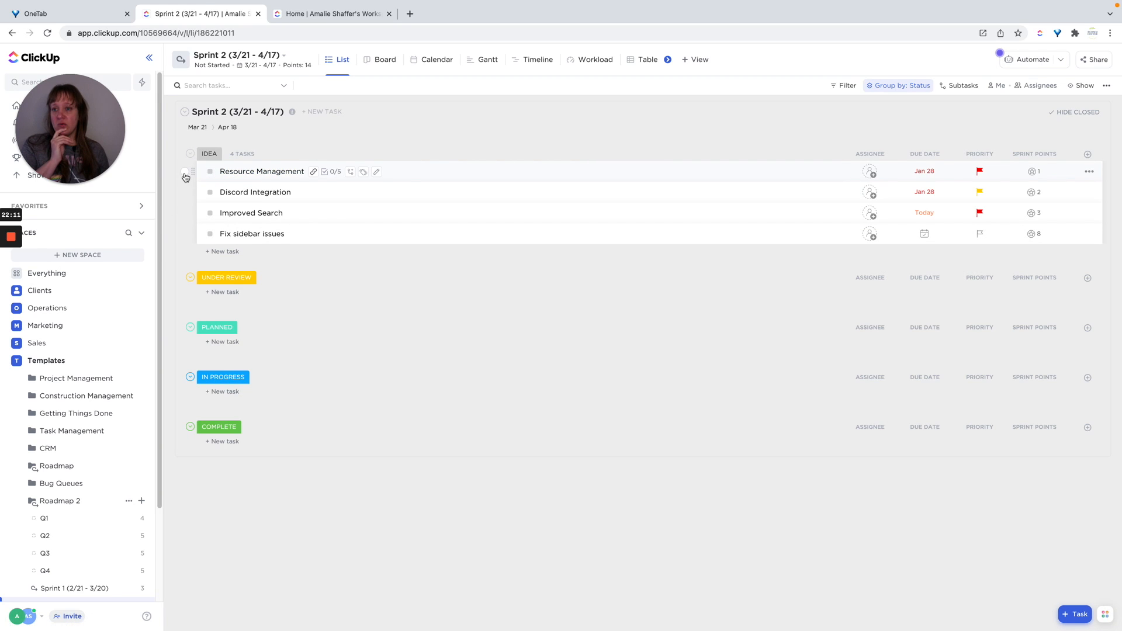
# Review the folder and custom status options for the Sprint 2 list, leaving its statuses unsaved
pyautogui.click(186, 176)
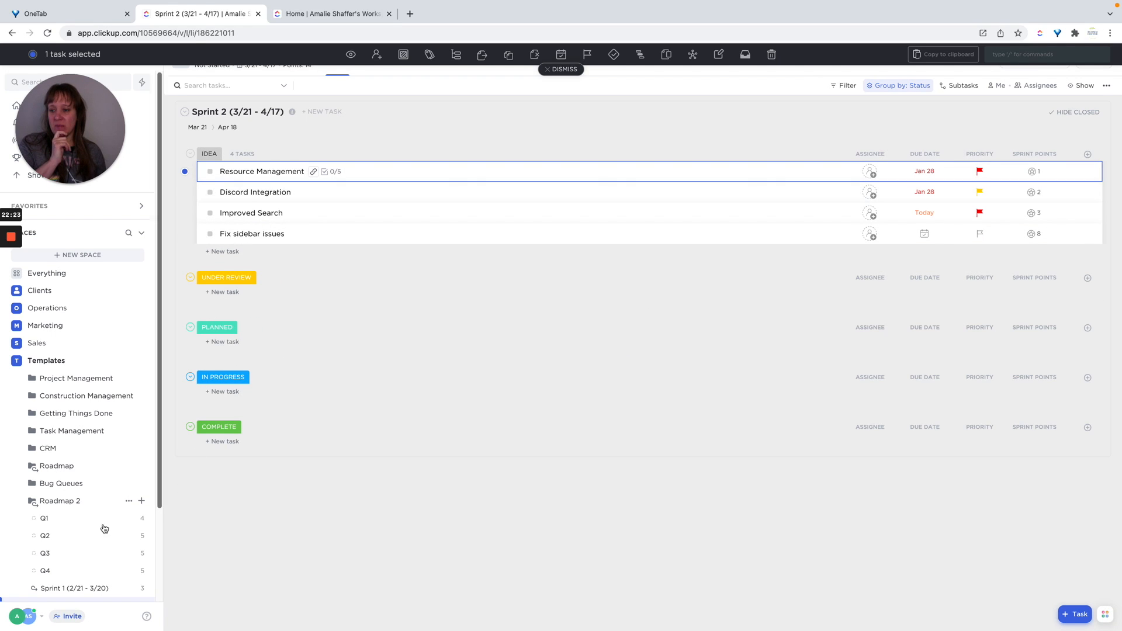
pyautogui.scroll(-2, 111, 488)
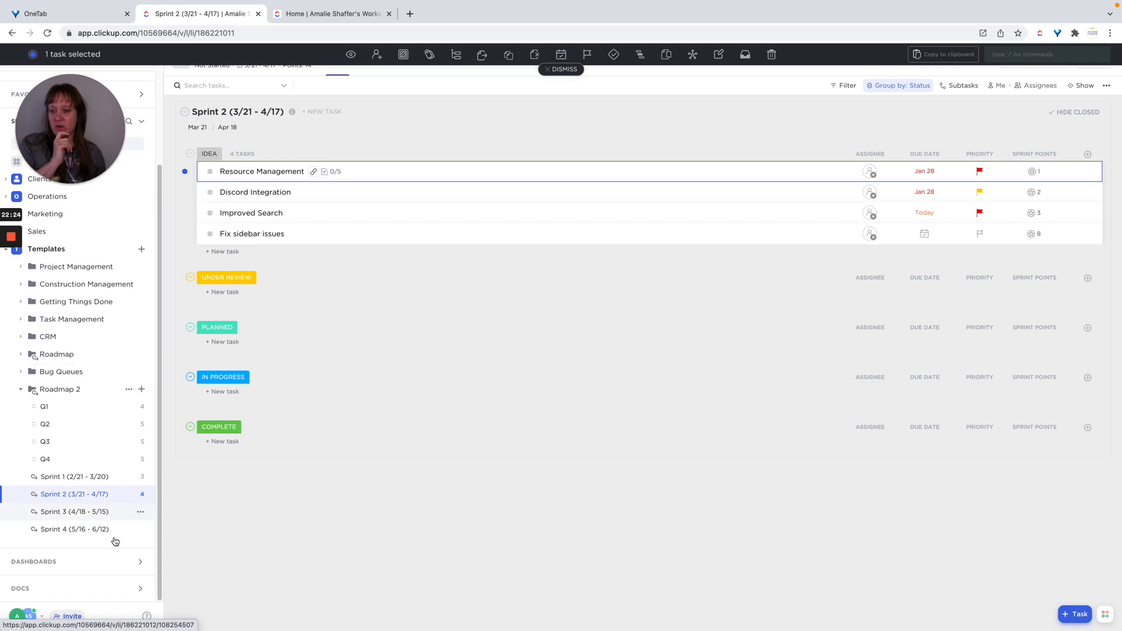
pyautogui.click(141, 496)
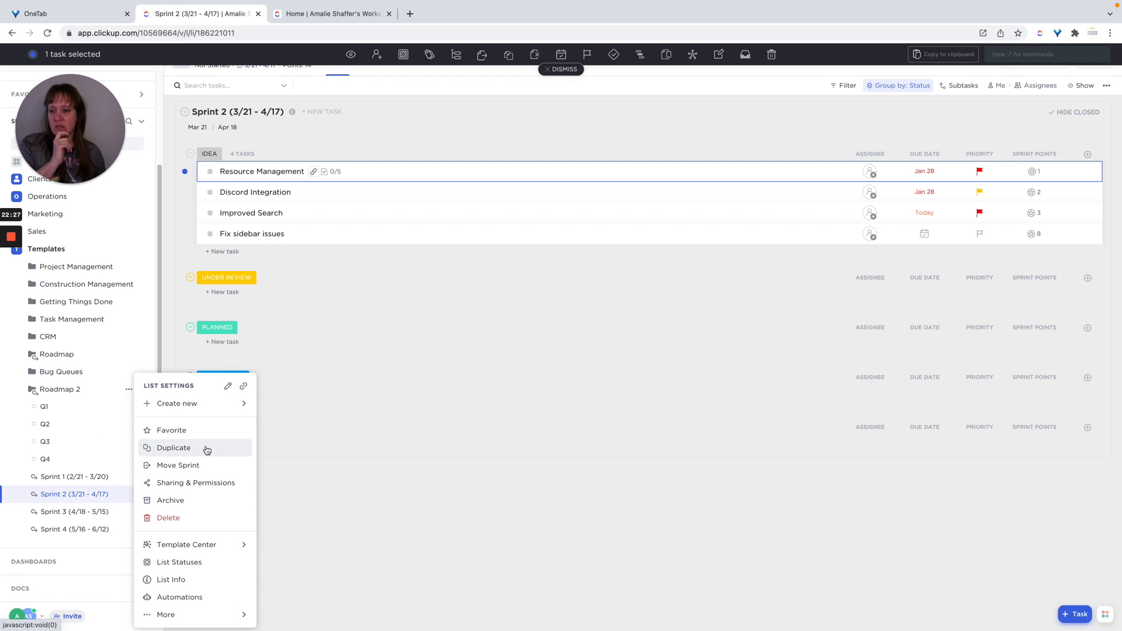
pyautogui.click(180, 561)
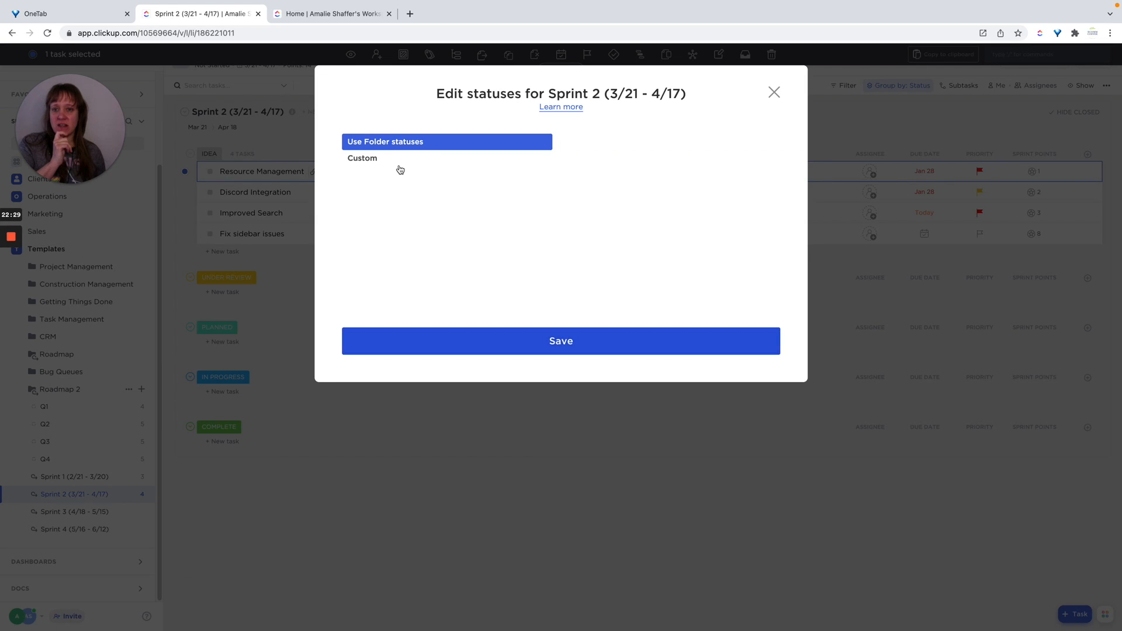
pyautogui.click(362, 165)
pyautogui.click(375, 146)
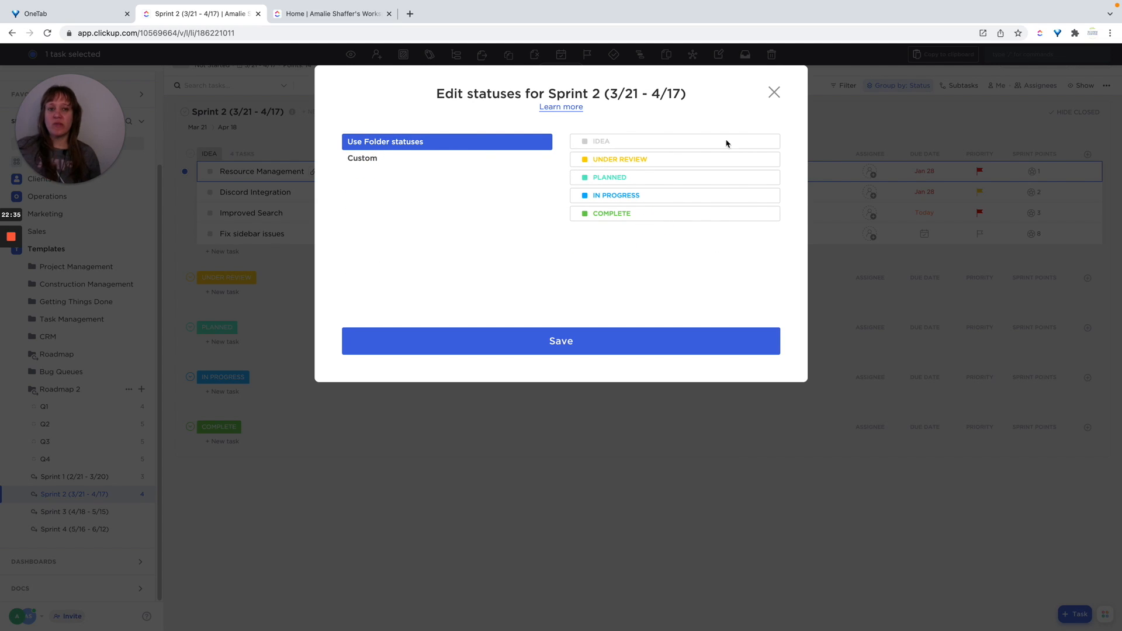
pyautogui.click(774, 93)
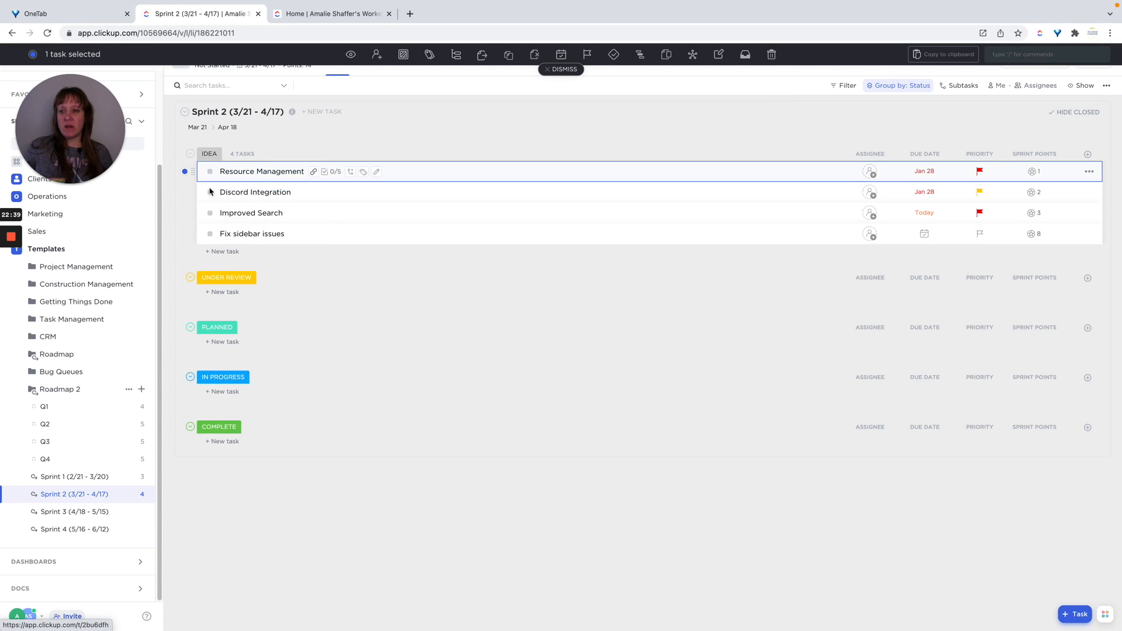
# Reorder the Roadmap 2 folder's active statuses to In Progress, Planned, Under Review and save them
pyautogui.click(129, 391)
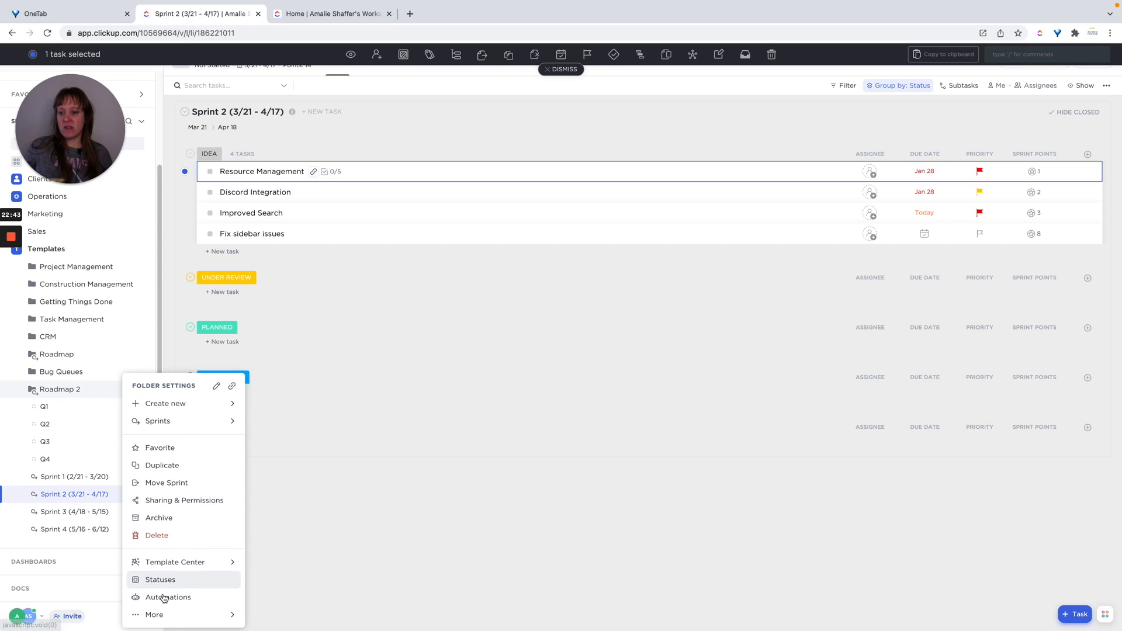
pyautogui.click(215, 579)
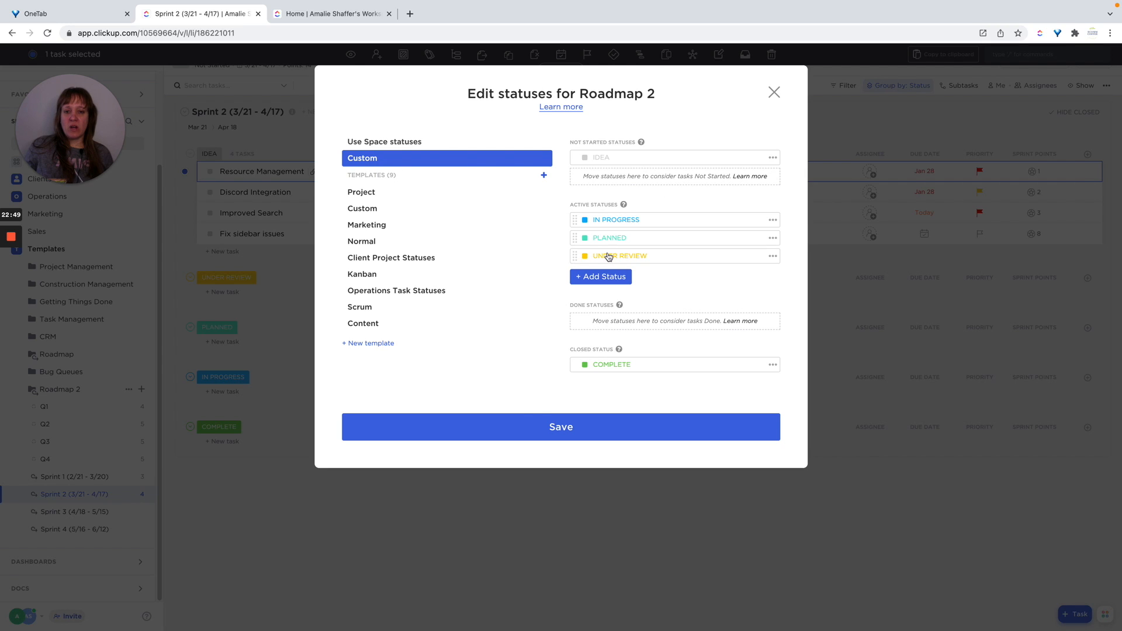
pyautogui.moveTo(575, 216)
pyautogui.mouseDown()
pyautogui.moveTo(575, 239)
pyautogui.moveTo(577, 202)
pyautogui.moveTo(576, 212)
pyautogui.mouseUp()
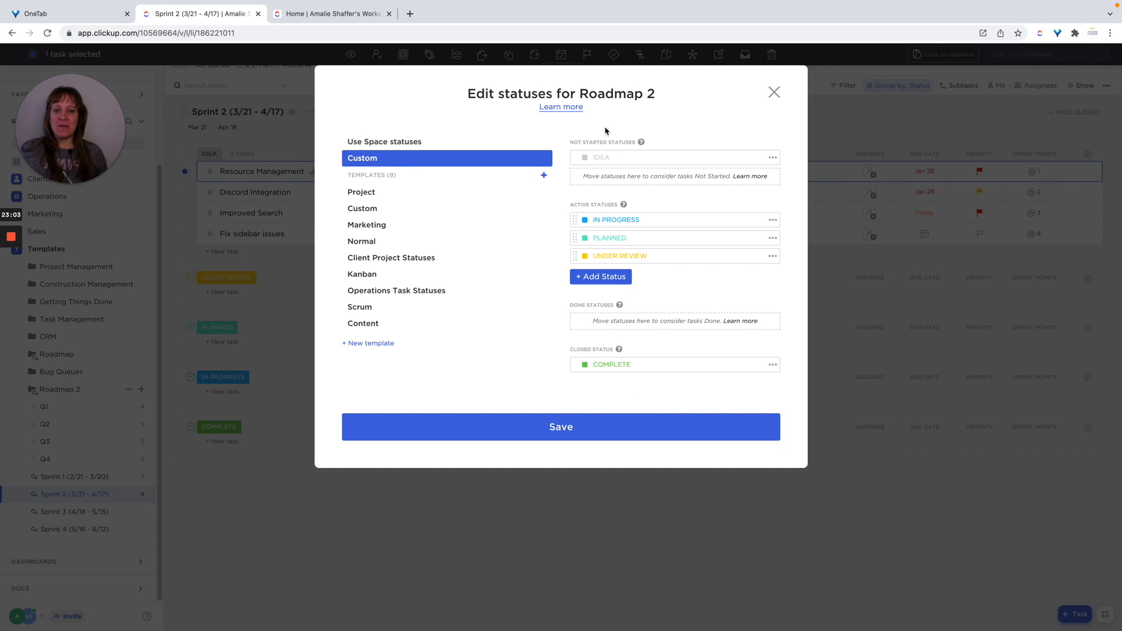
pyautogui.click(578, 427)
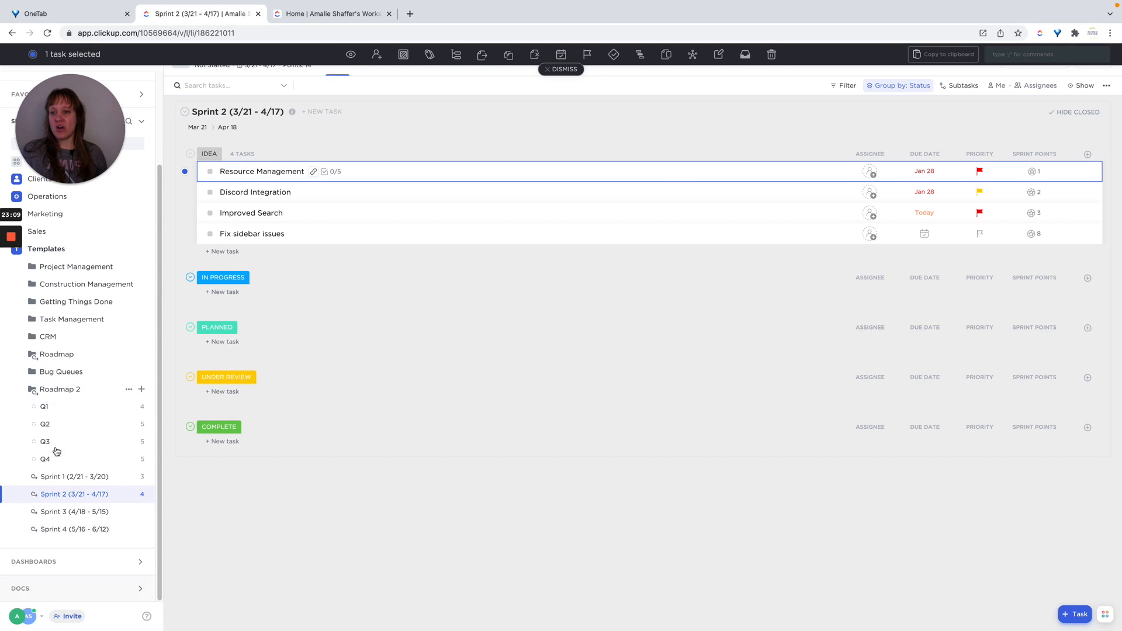
# Check the tasks and status groups in the Q1, Sprint 1 and Sprint 2 lists of Roadmap 2
pyautogui.click(60, 413)
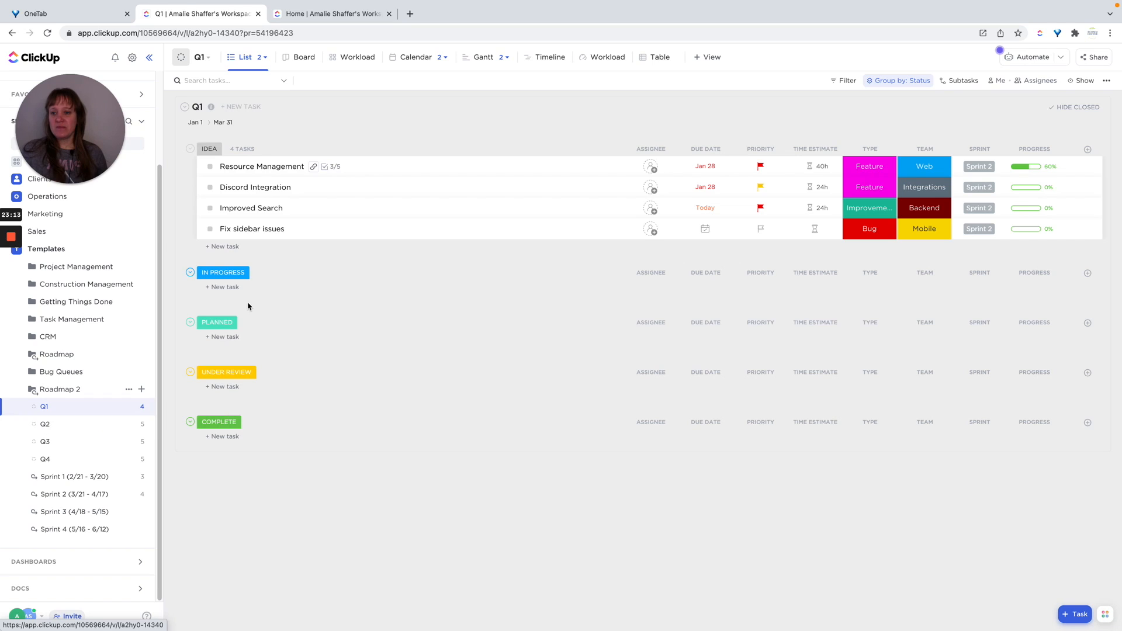
pyautogui.click(68, 477)
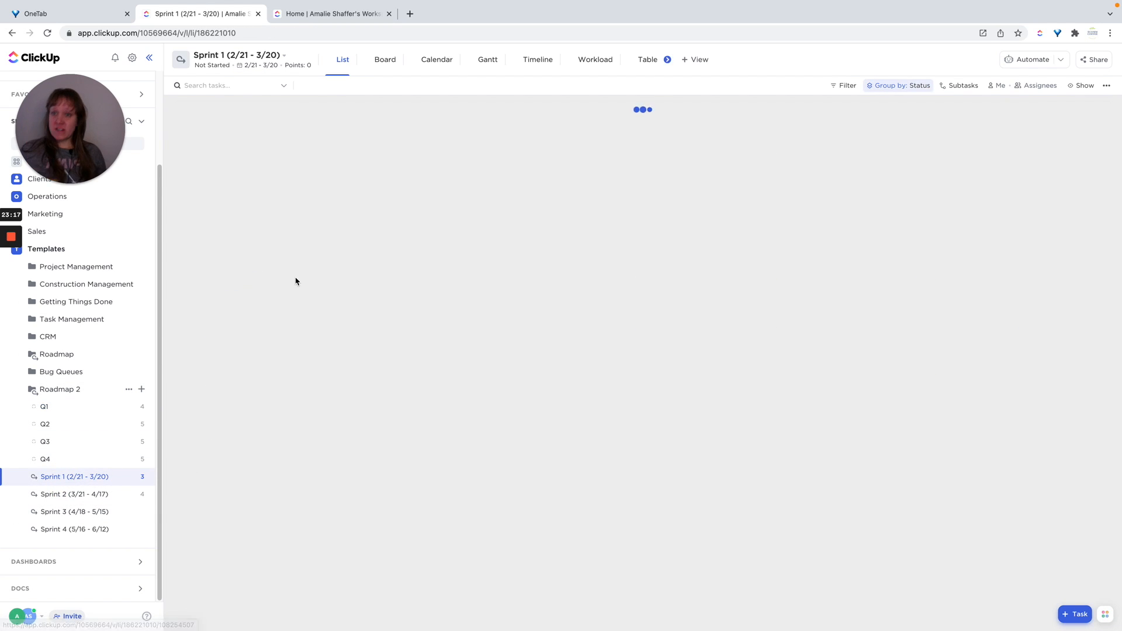
pyautogui.click(52, 501)
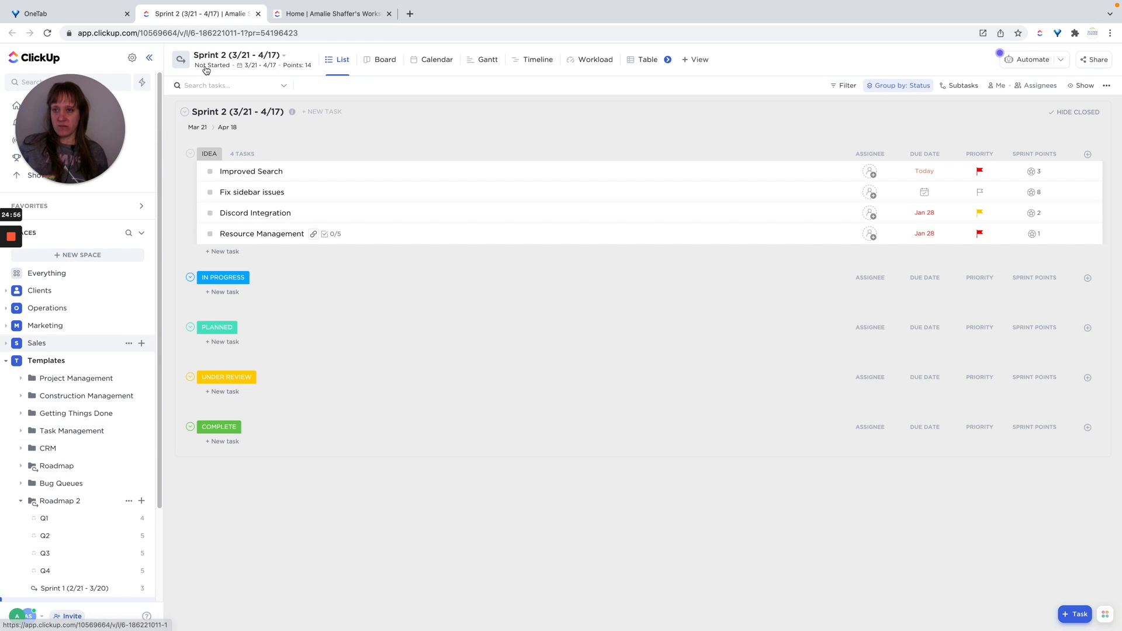
pyautogui.scroll(-2, 61, 467)
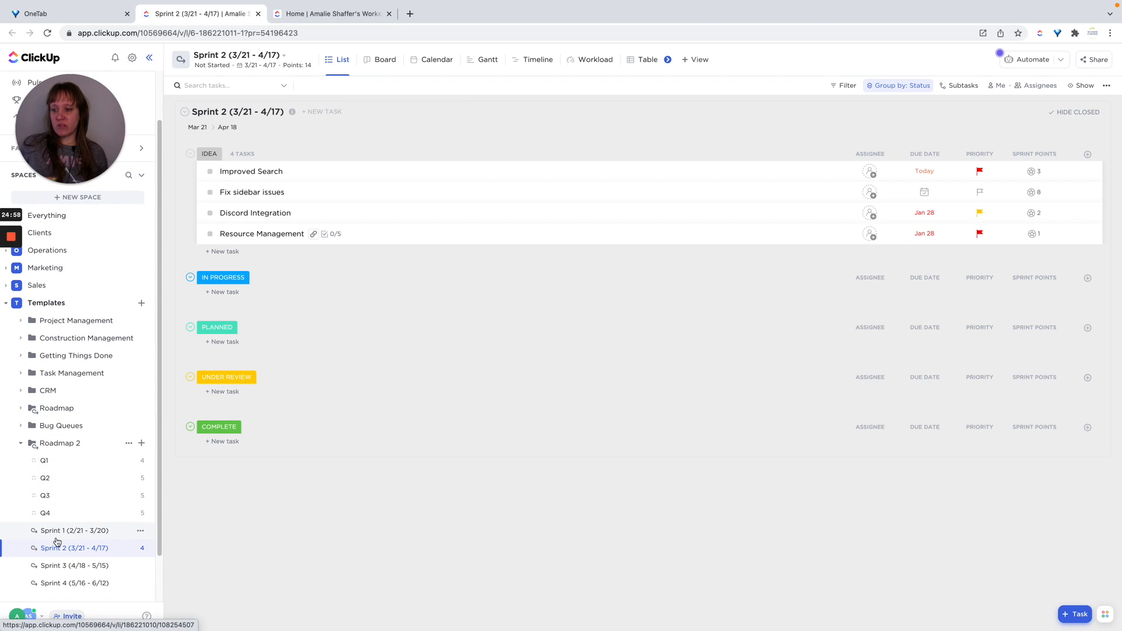
pyautogui.click(56, 530)
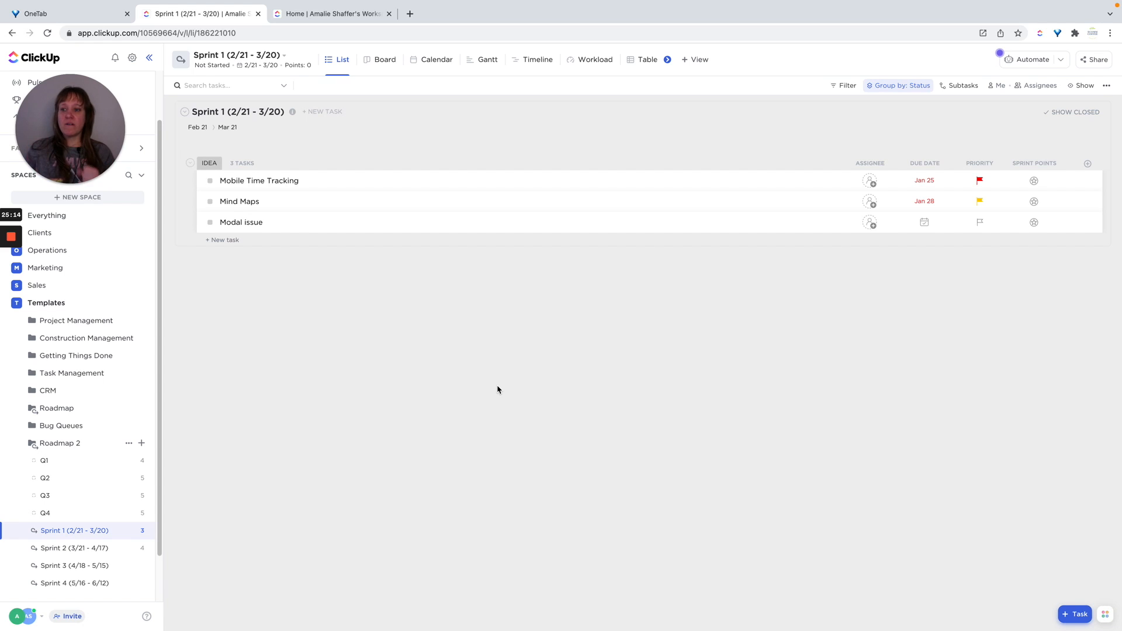
# View the Roadmap 2 folder's Team list view and examine its grouping options, leaving the grouping by Team
pyautogui.click(65, 444)
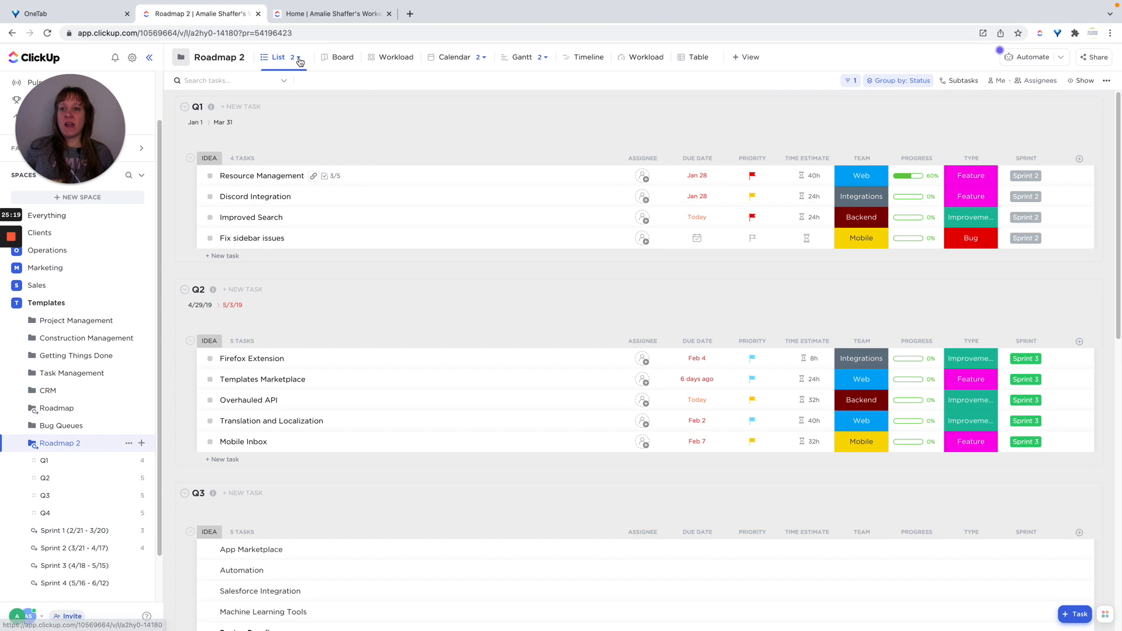
pyautogui.click(300, 61)
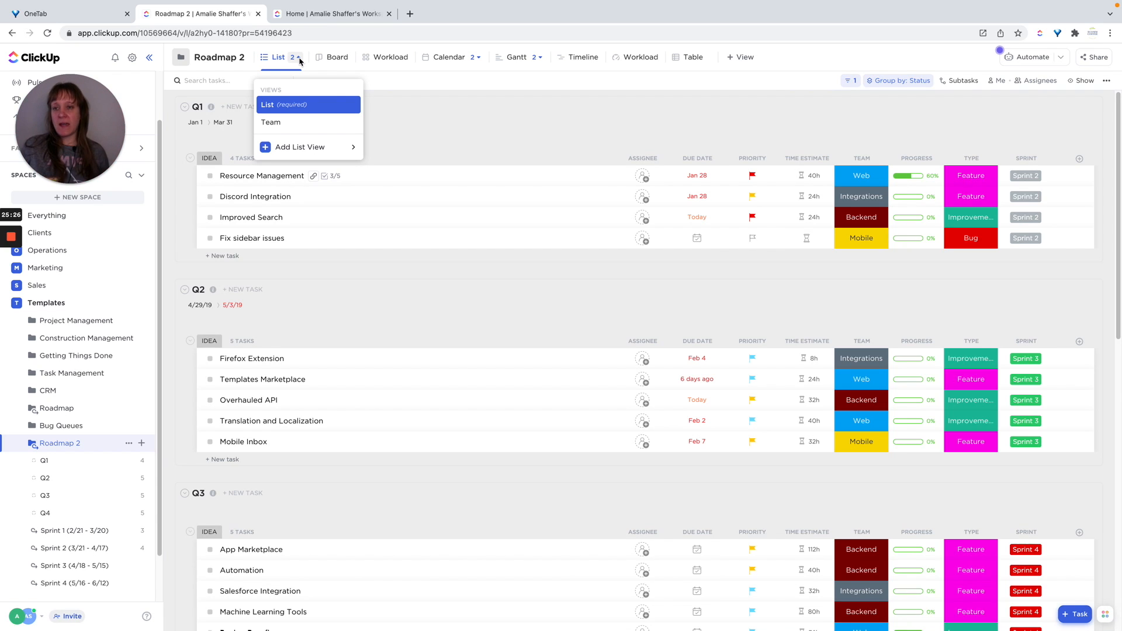
pyautogui.click(277, 123)
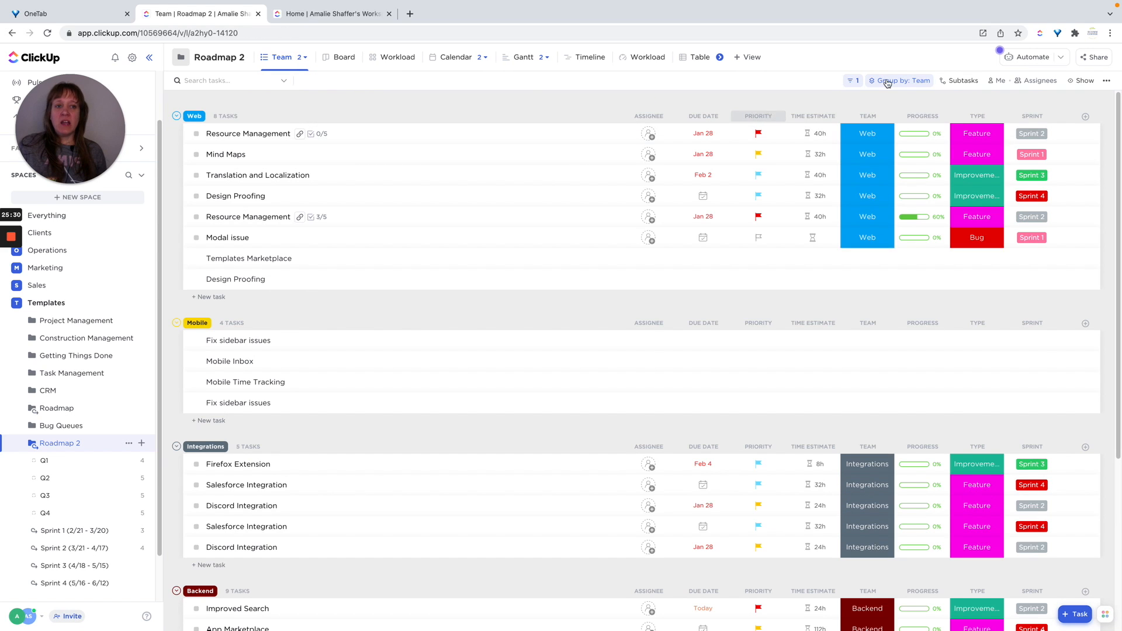
pyautogui.click(889, 82)
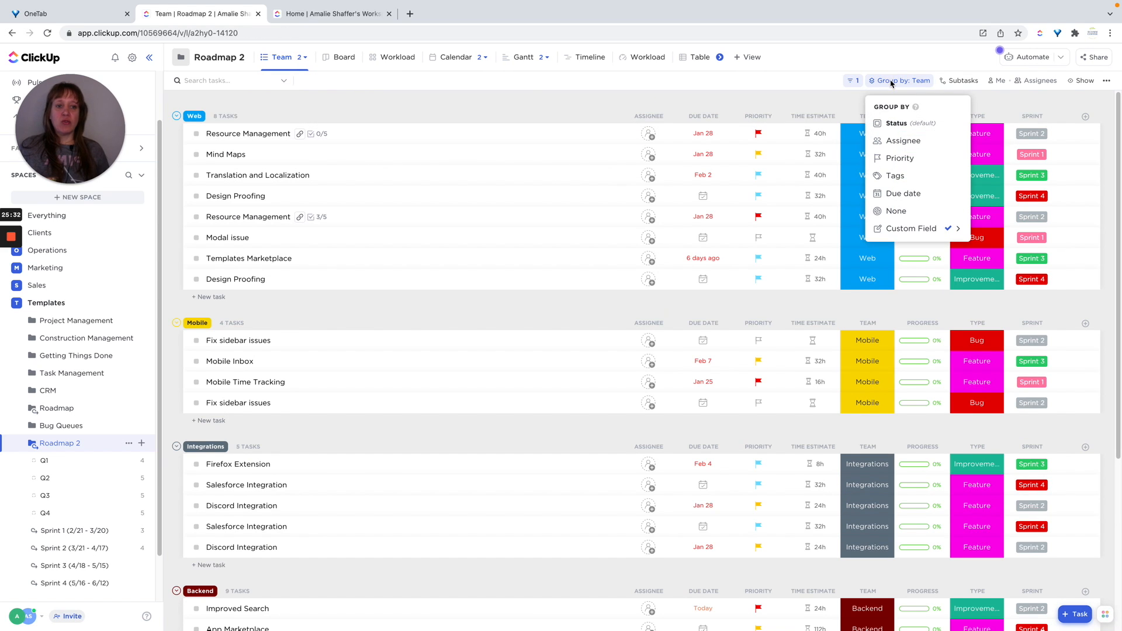
pyautogui.moveTo(915, 234)
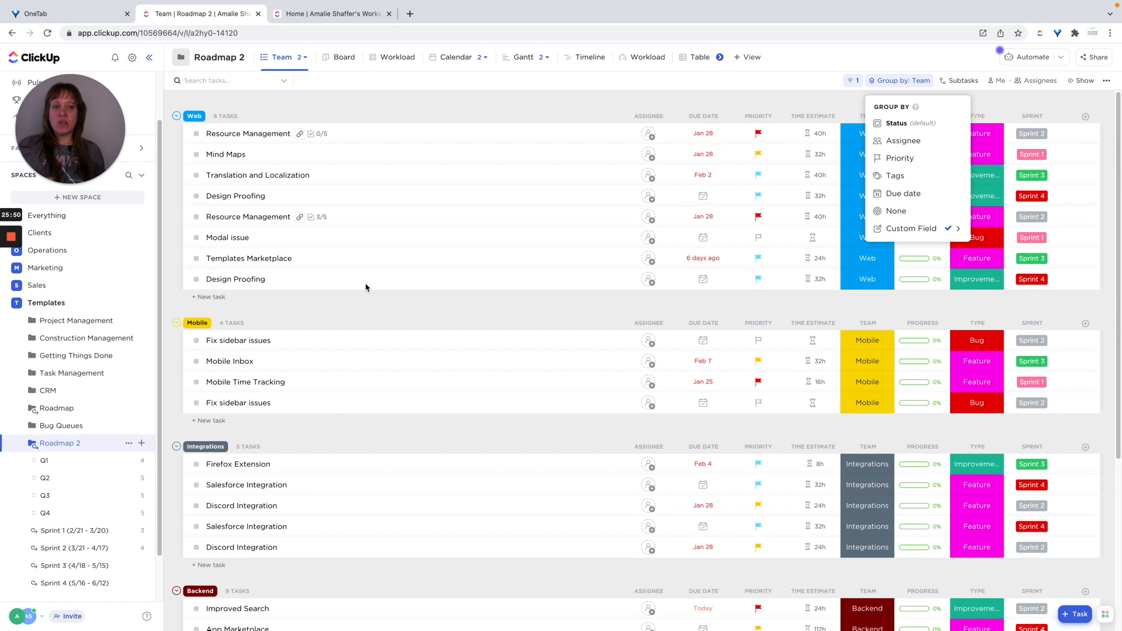
pyautogui.click(368, 112)
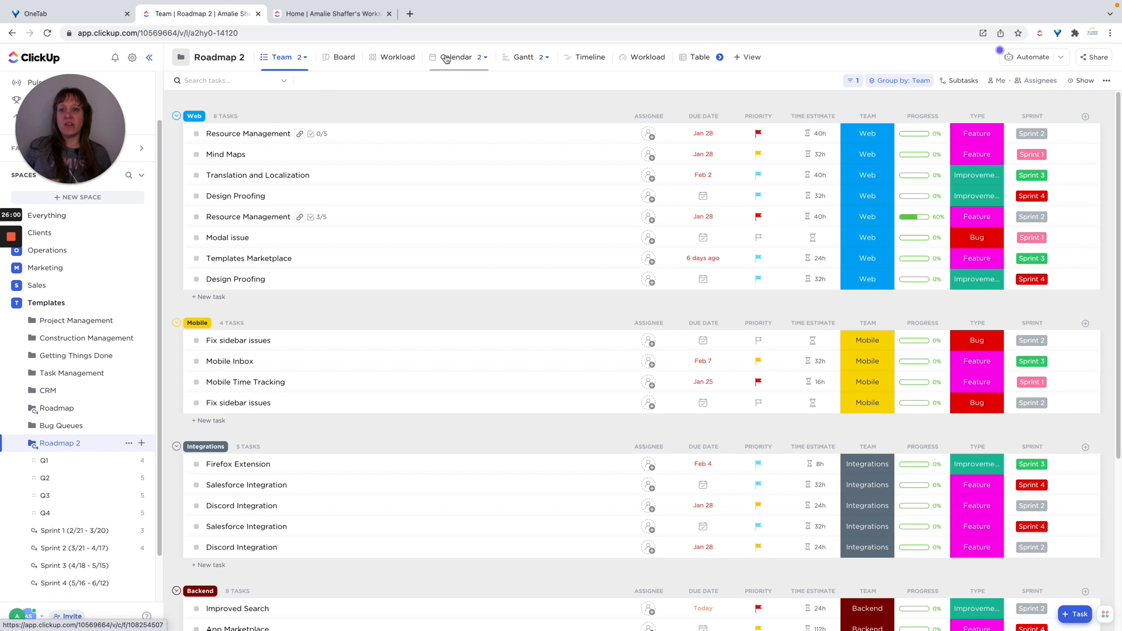
# Compare Roadmap 2's Calendar and Schedule views, checking the sprint markers in February and March 2022
pyautogui.click(481, 57)
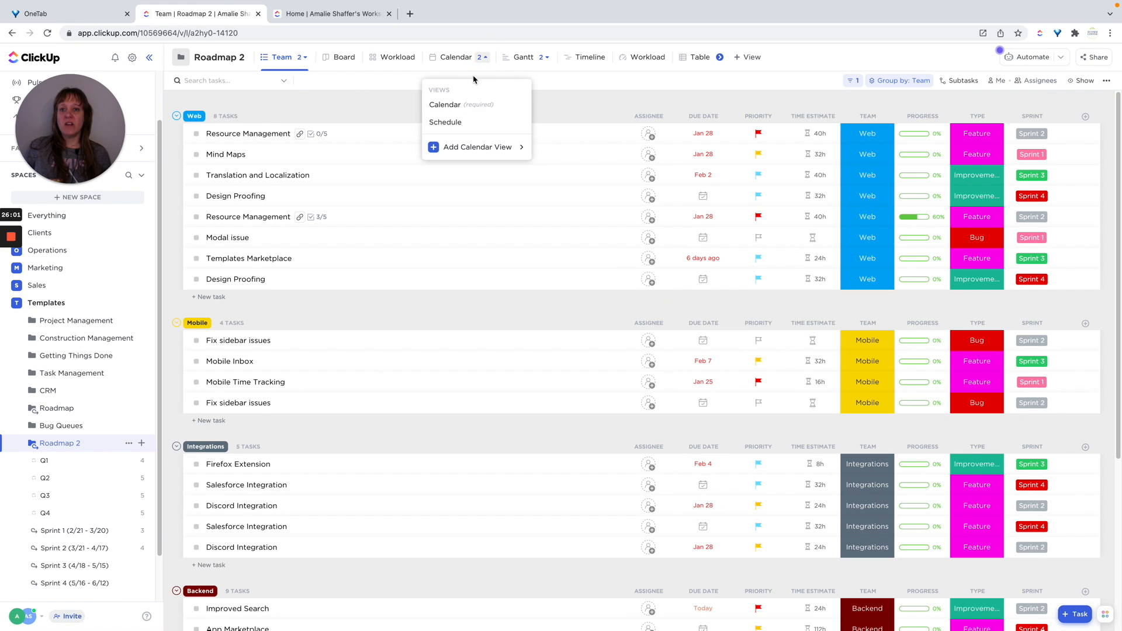
pyautogui.click(449, 105)
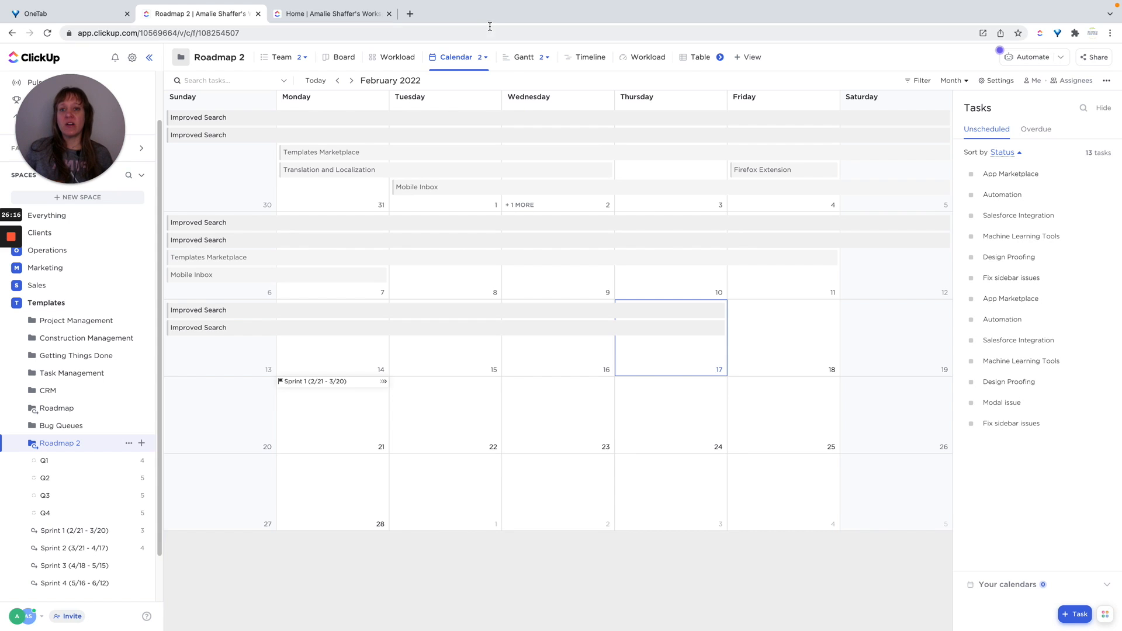
pyautogui.click(486, 59)
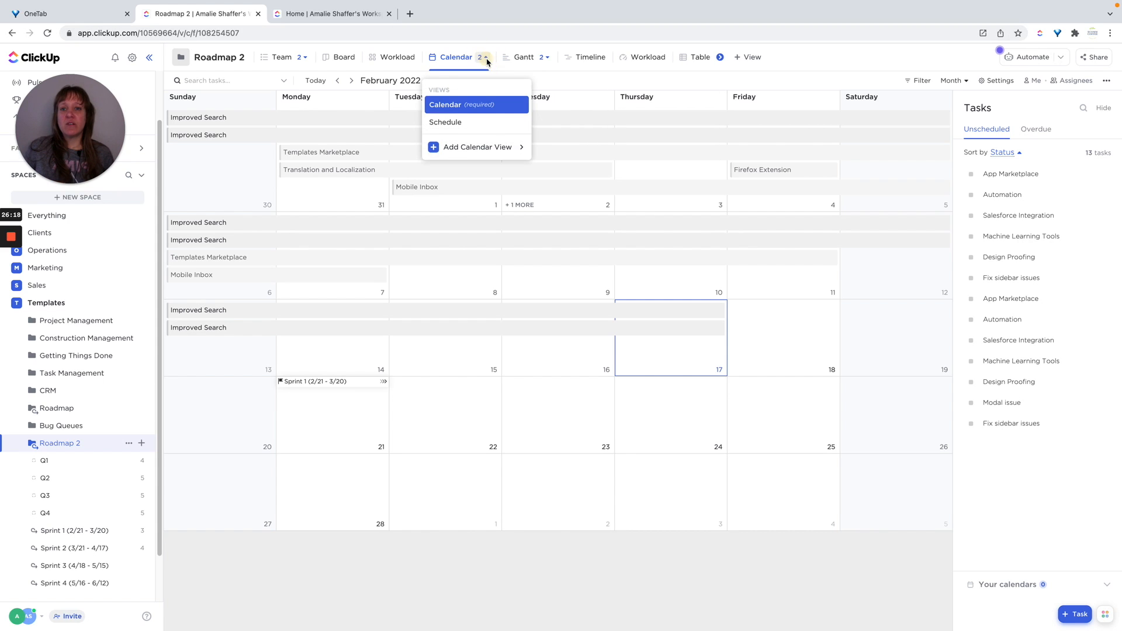
pyautogui.click(454, 122)
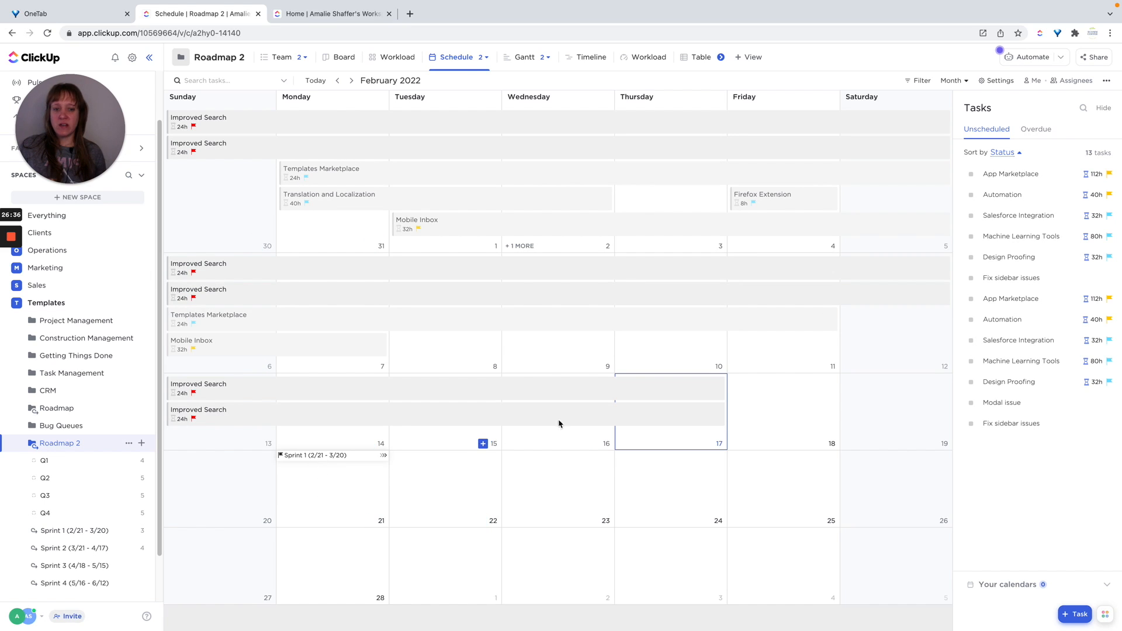
pyautogui.click(352, 80)
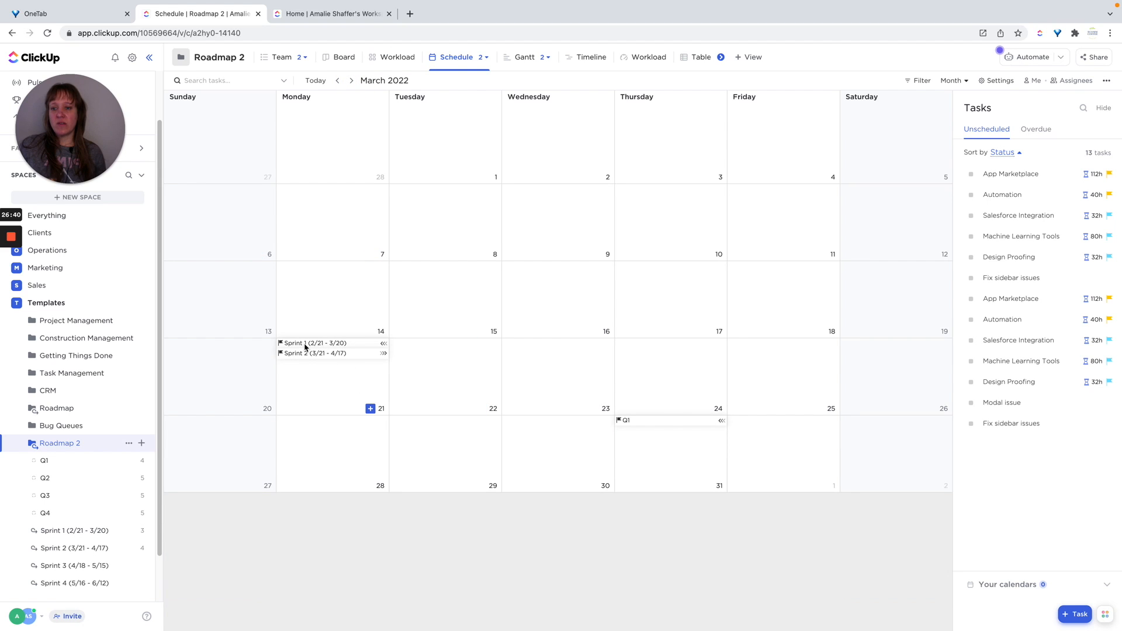
pyautogui.click(338, 81)
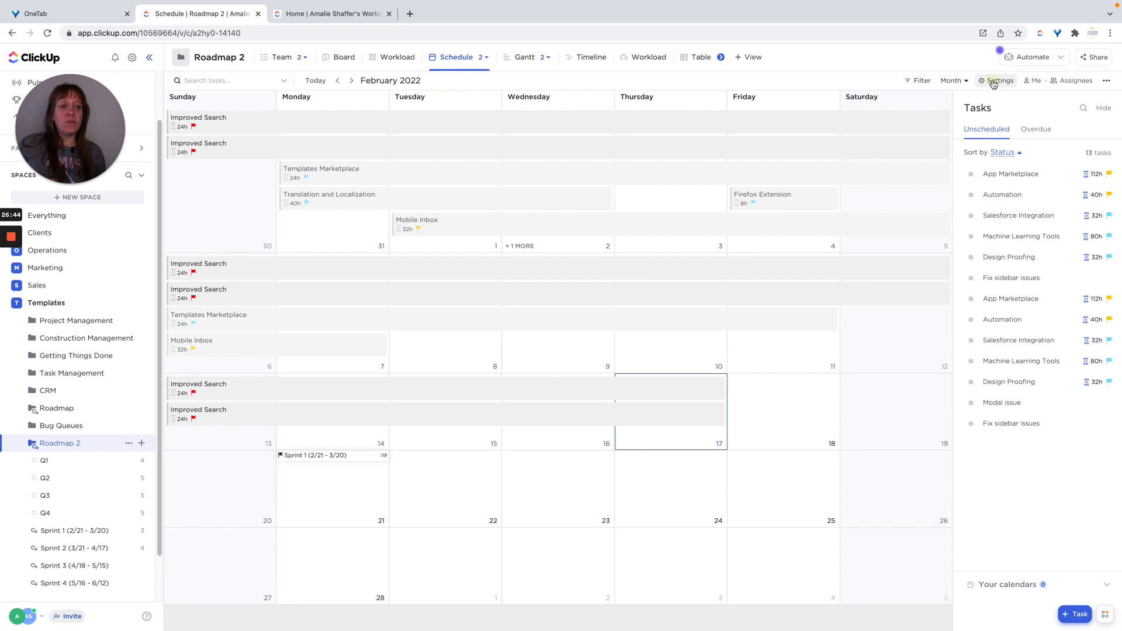
# Show time tracked, subtasks and sprint points on the Schedule view's task cards
pyautogui.click(992, 84)
pyautogui.scroll(-5, 952, 207)
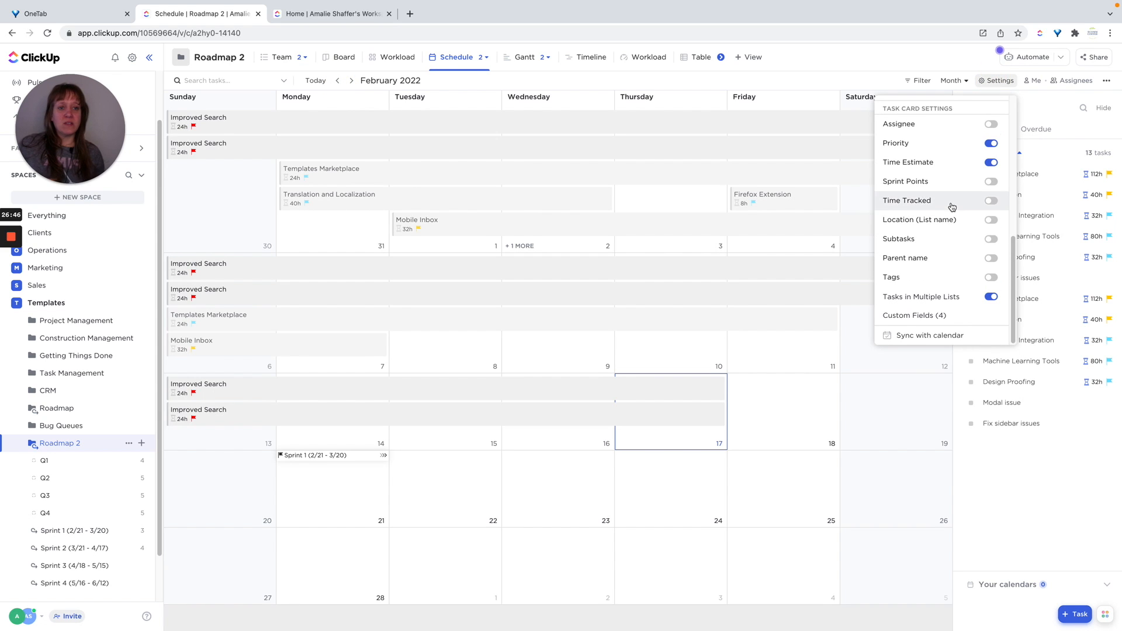
pyautogui.scroll(1, 957, 206)
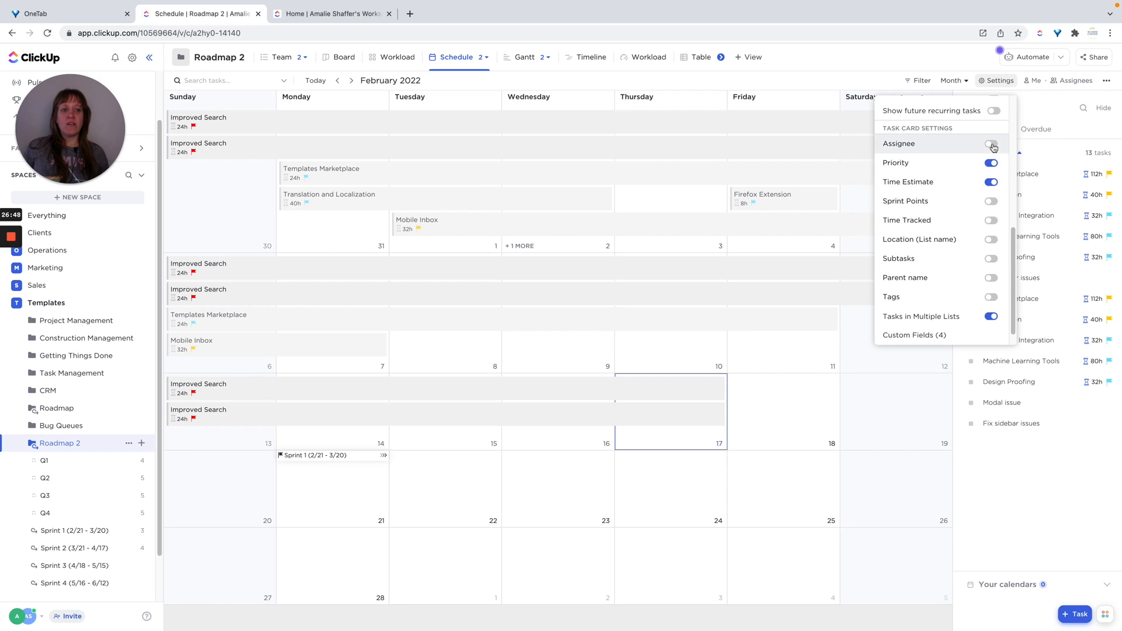
pyautogui.click(992, 221)
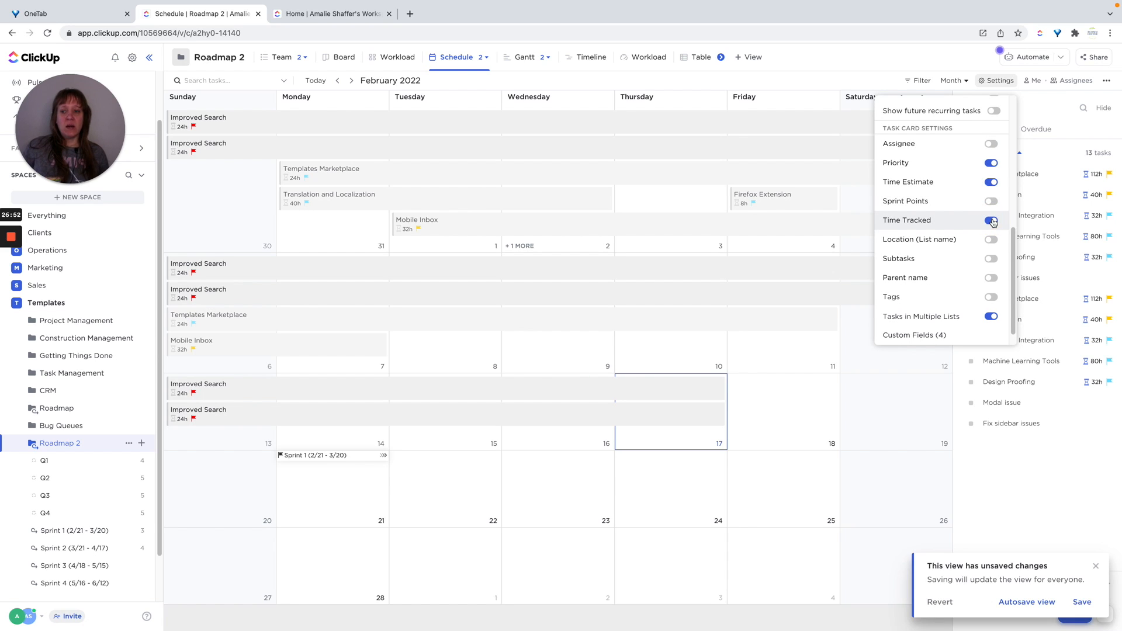
pyautogui.click(991, 259)
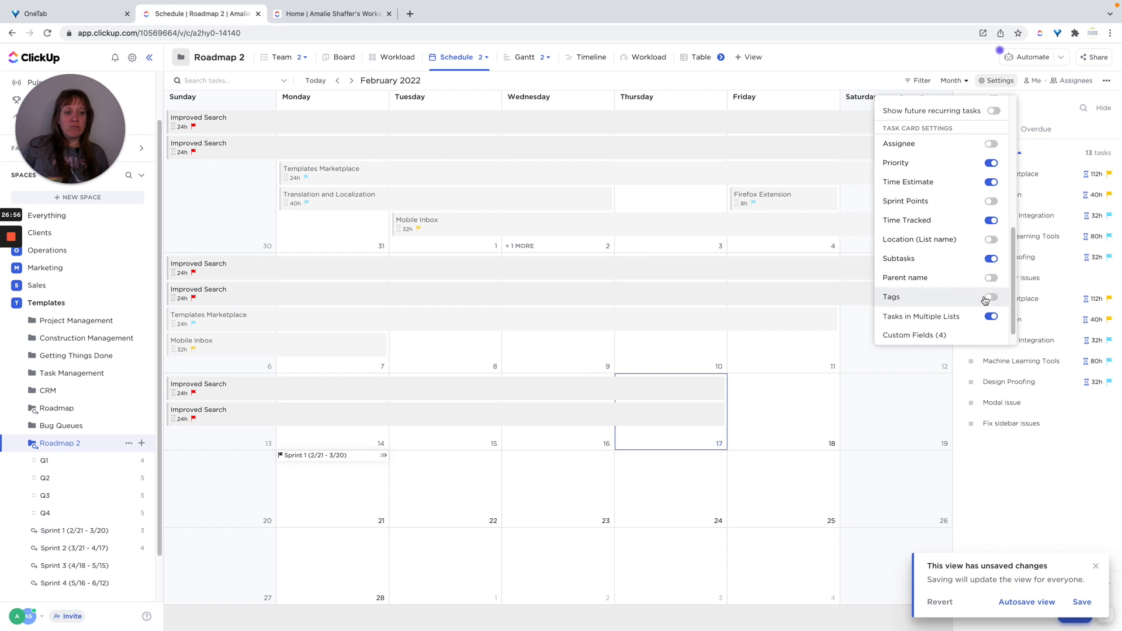
pyautogui.click(991, 201)
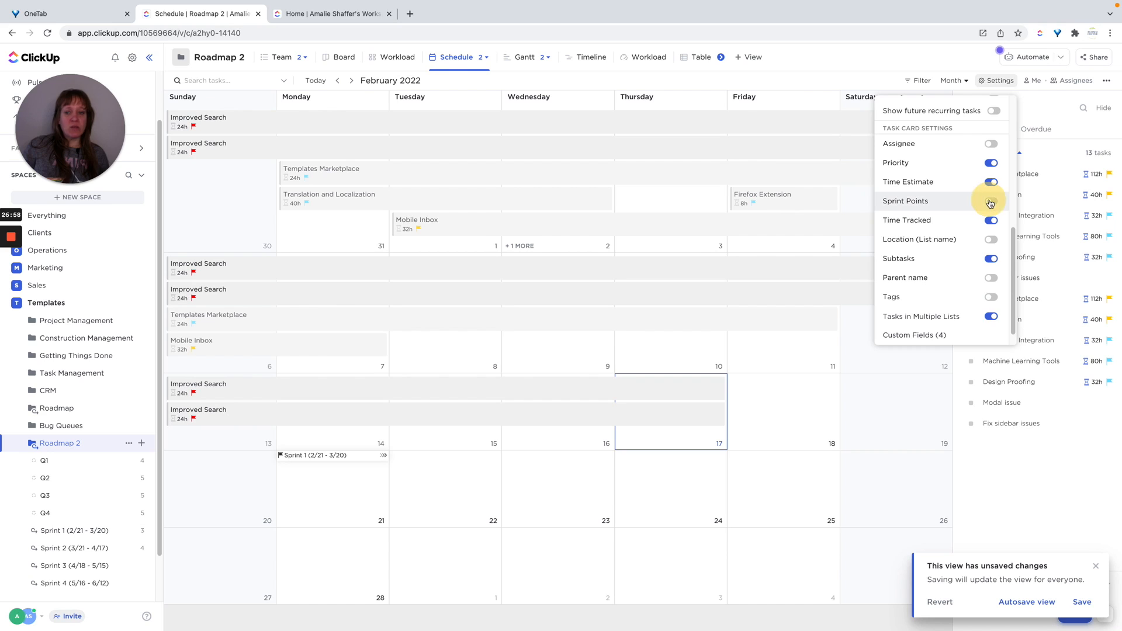
pyautogui.click(858, 70)
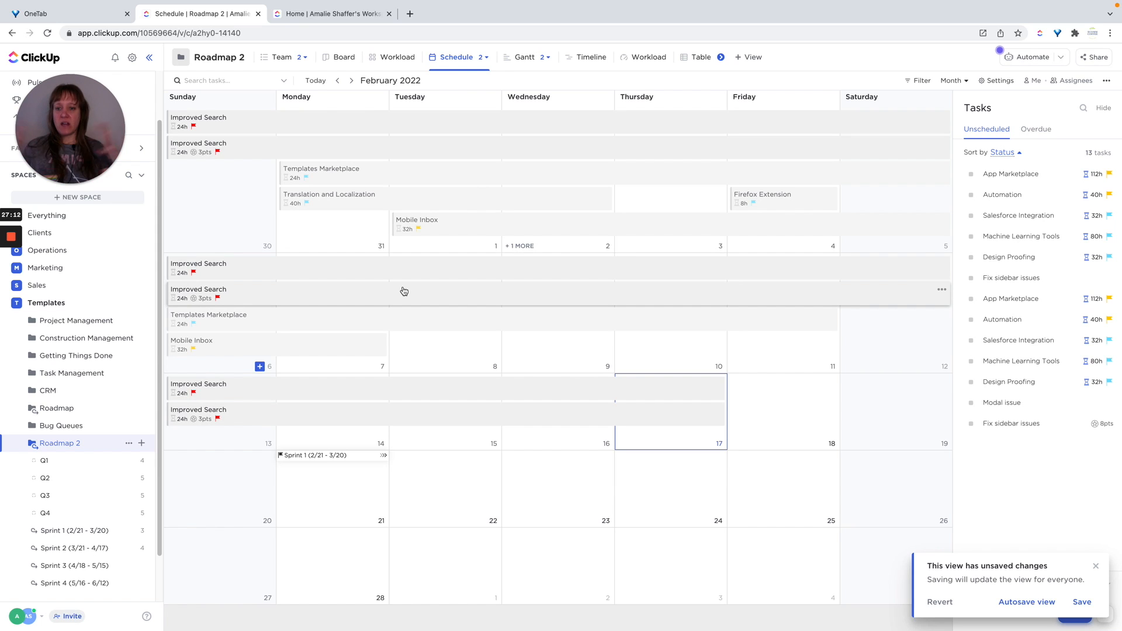
# Compare Roadmap 2's two Gantt views and expand Sprint 1 in the required one to examine its task bars
pyautogui.click(526, 61)
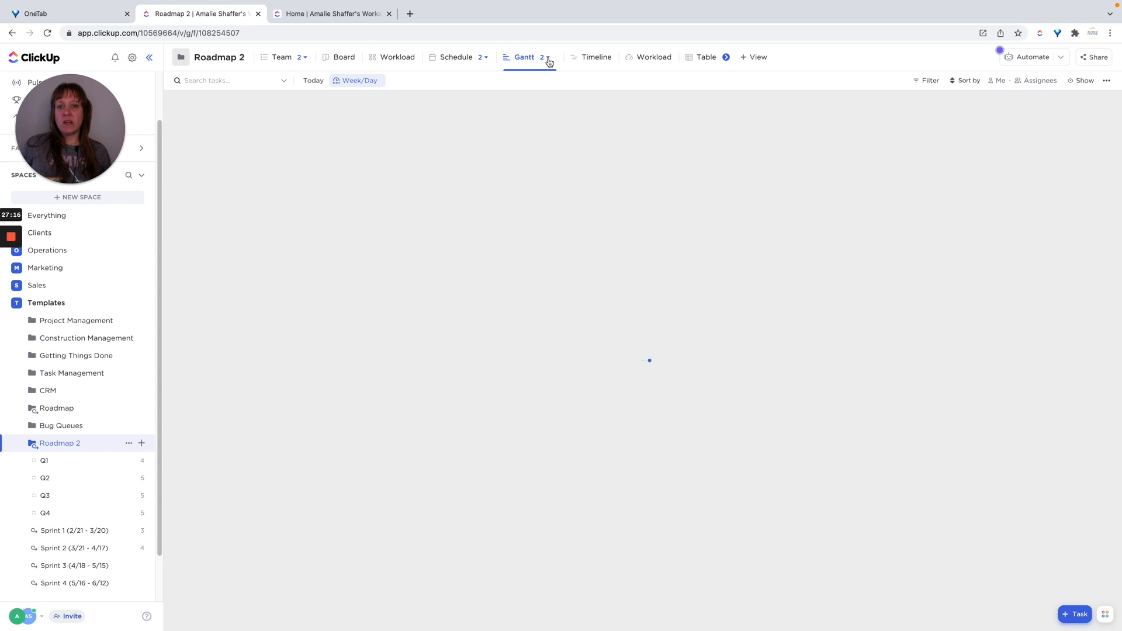
pyautogui.click(548, 61)
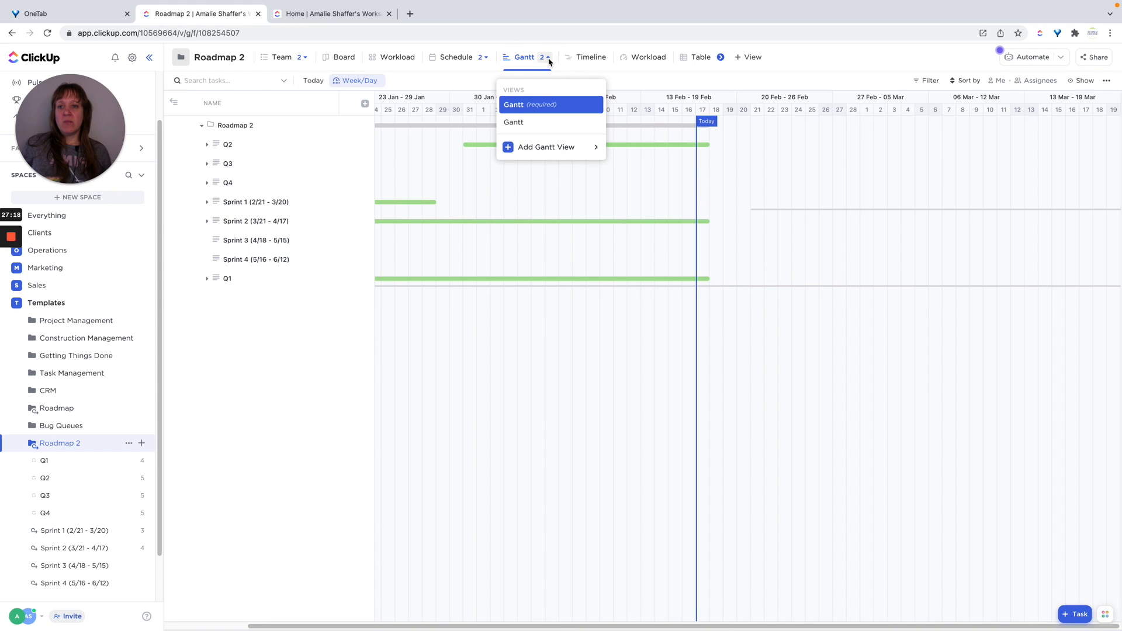
pyautogui.click(793, 63)
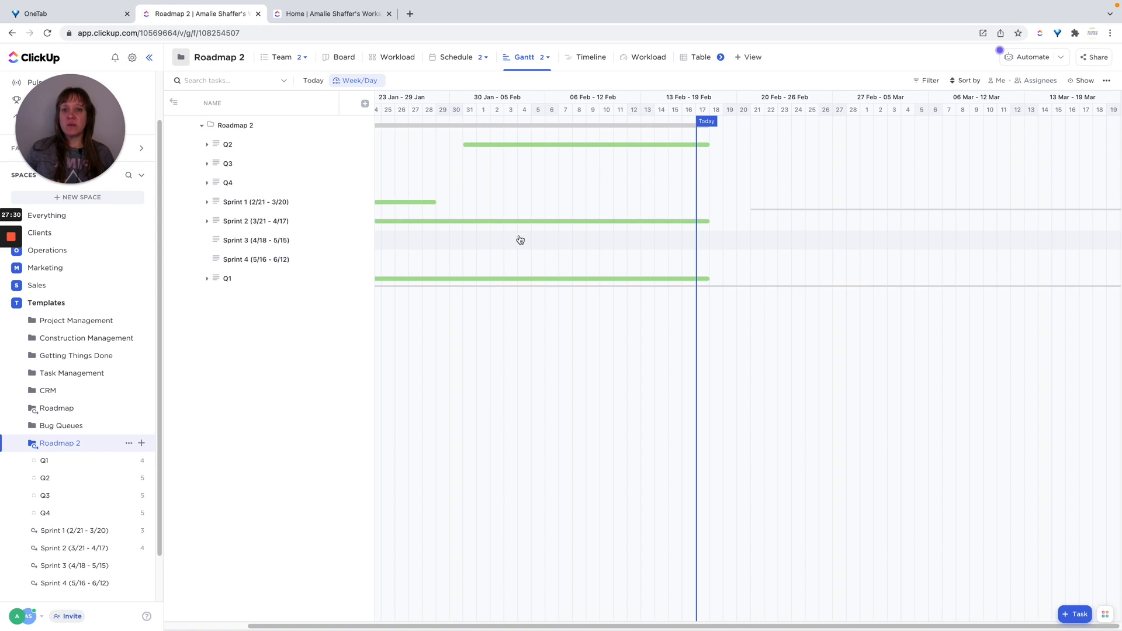
pyautogui.click(541, 60)
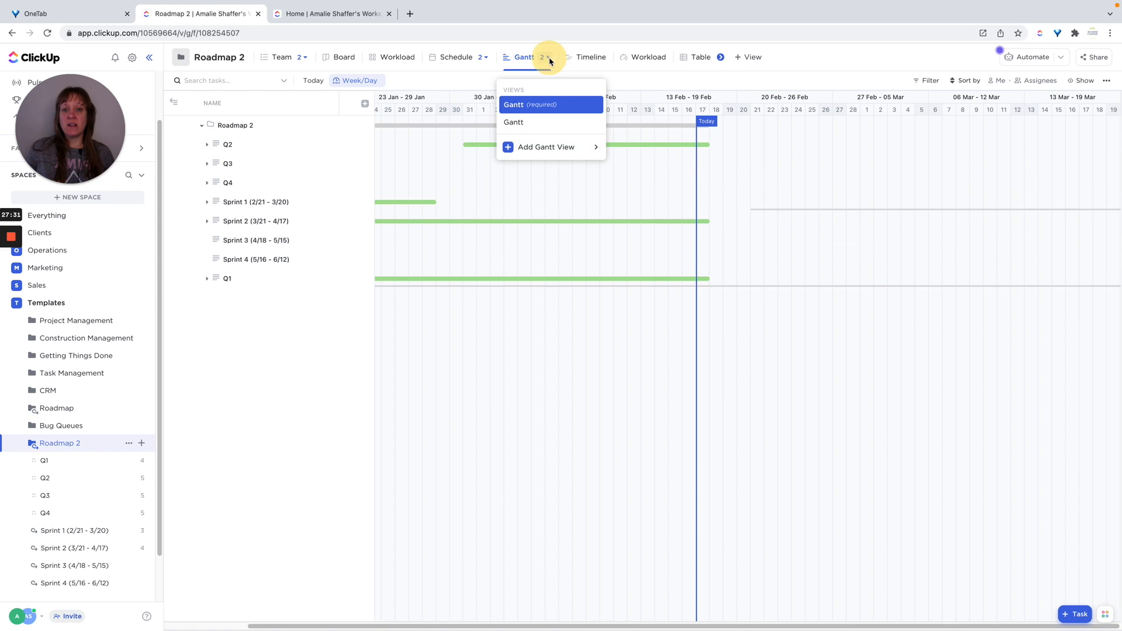
pyautogui.click(538, 124)
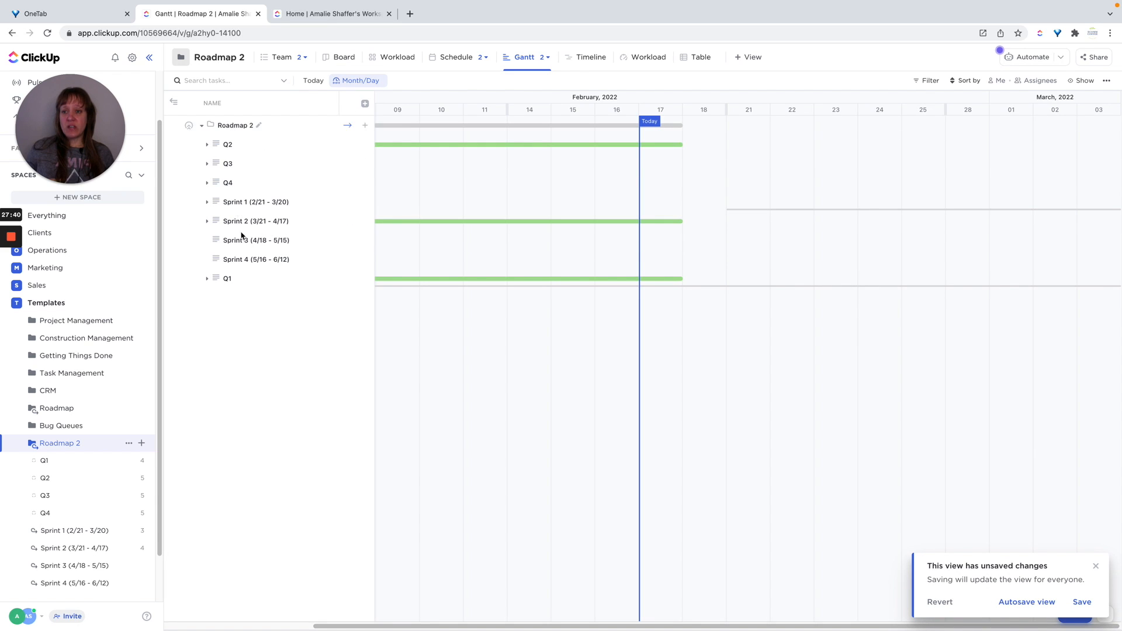
pyautogui.click(543, 57)
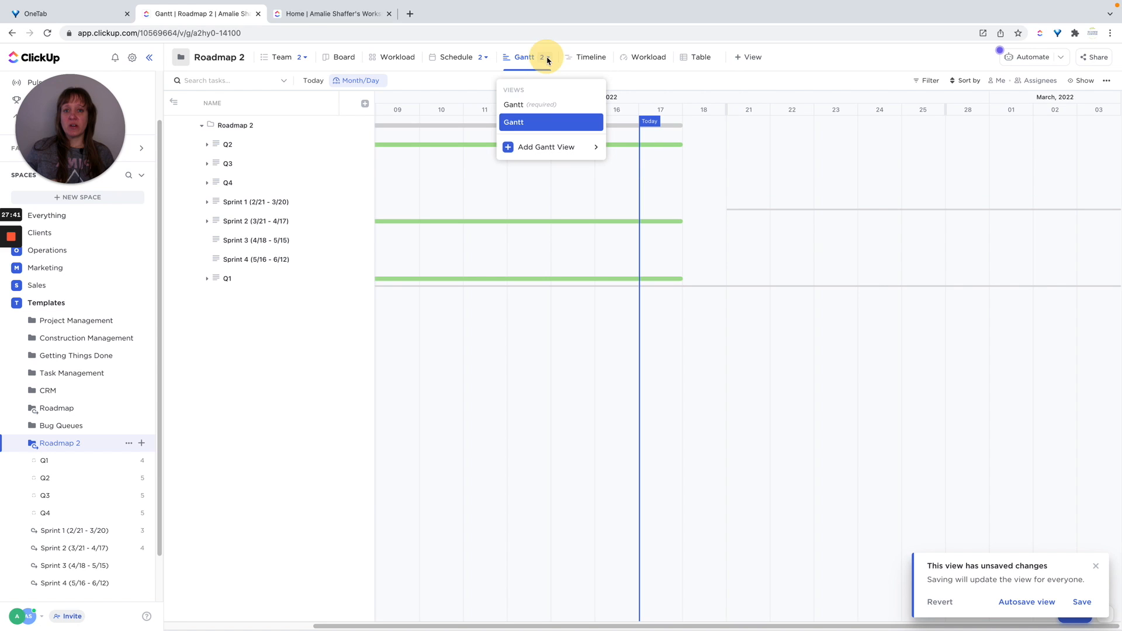
pyautogui.click(535, 104)
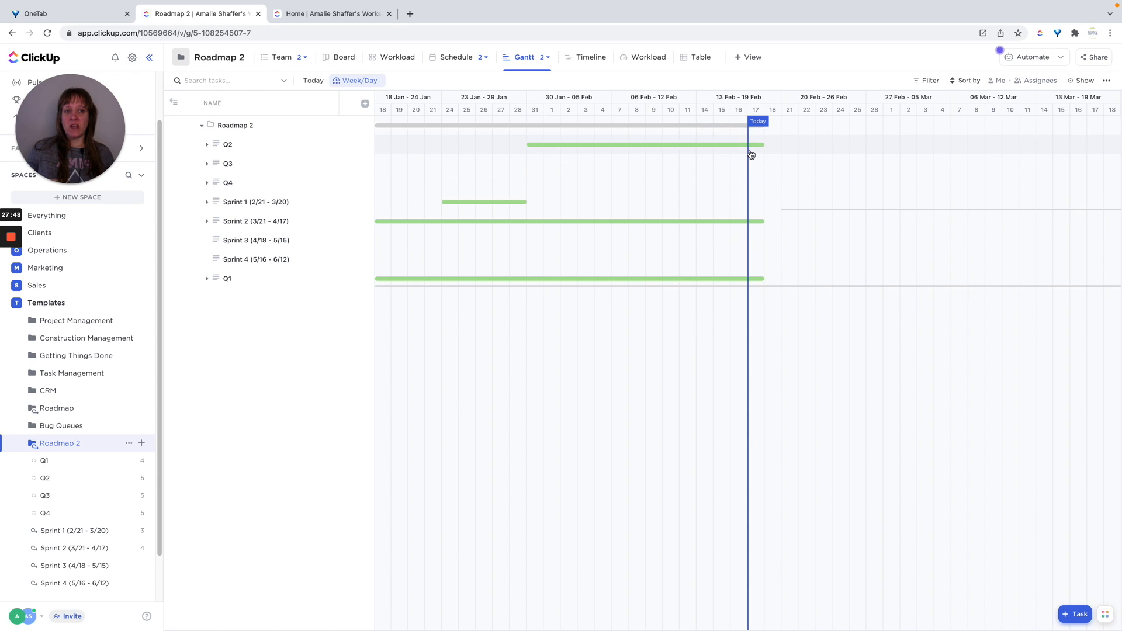
pyautogui.click(208, 202)
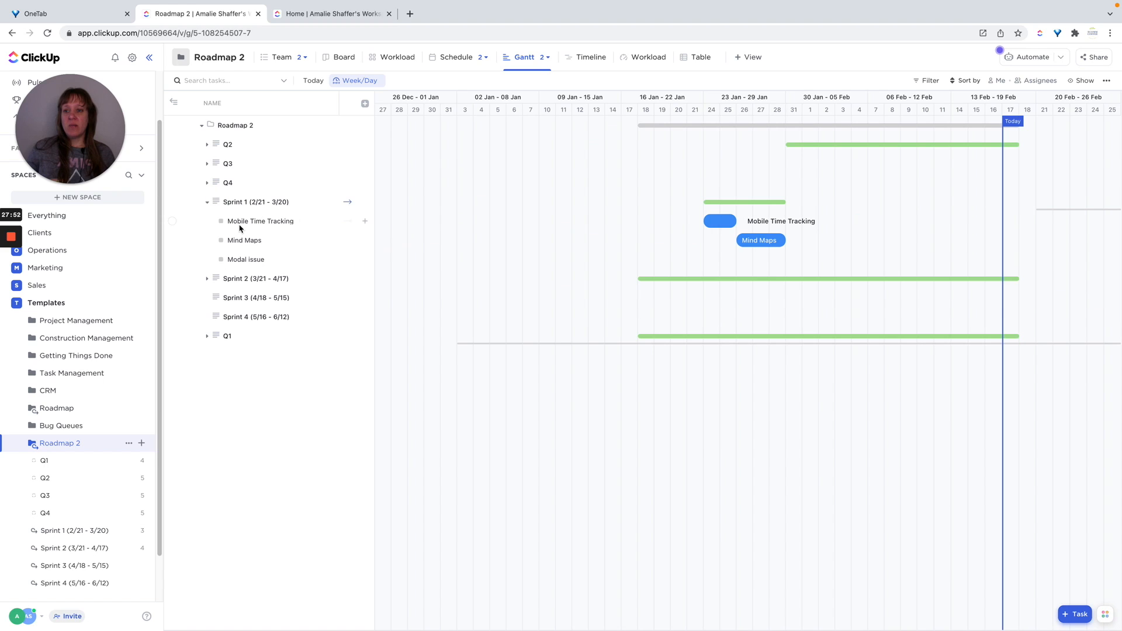